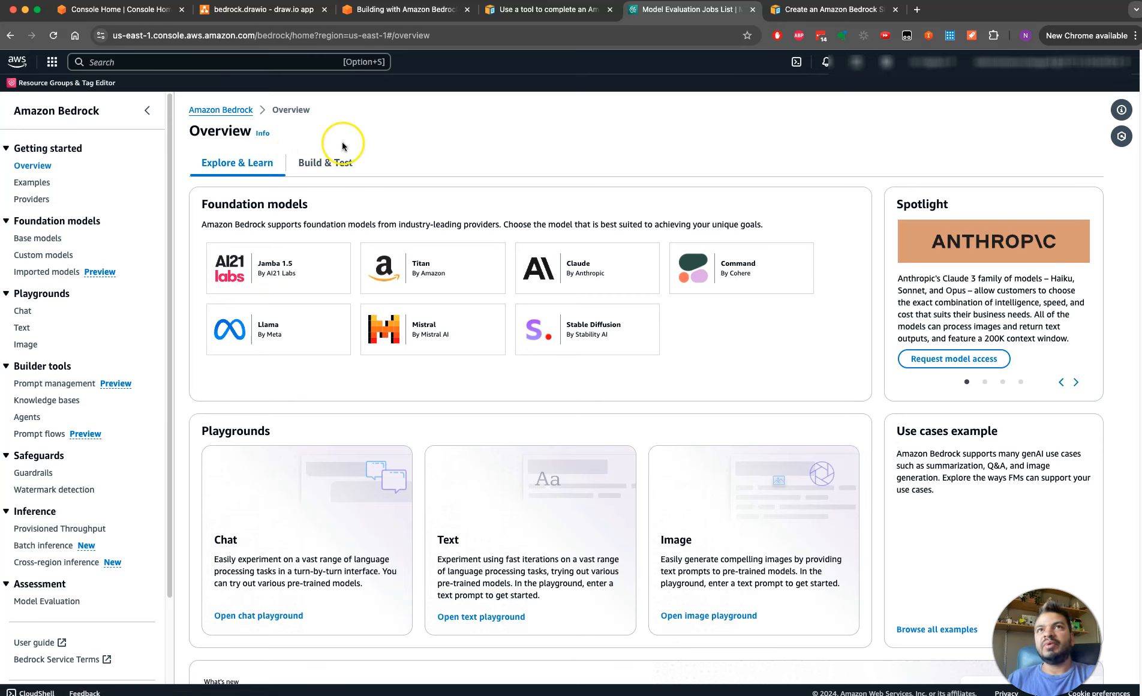
# Find the Amazon Bedrock service, get started with it, and open its Model access page
pyautogui.click(112, 72)
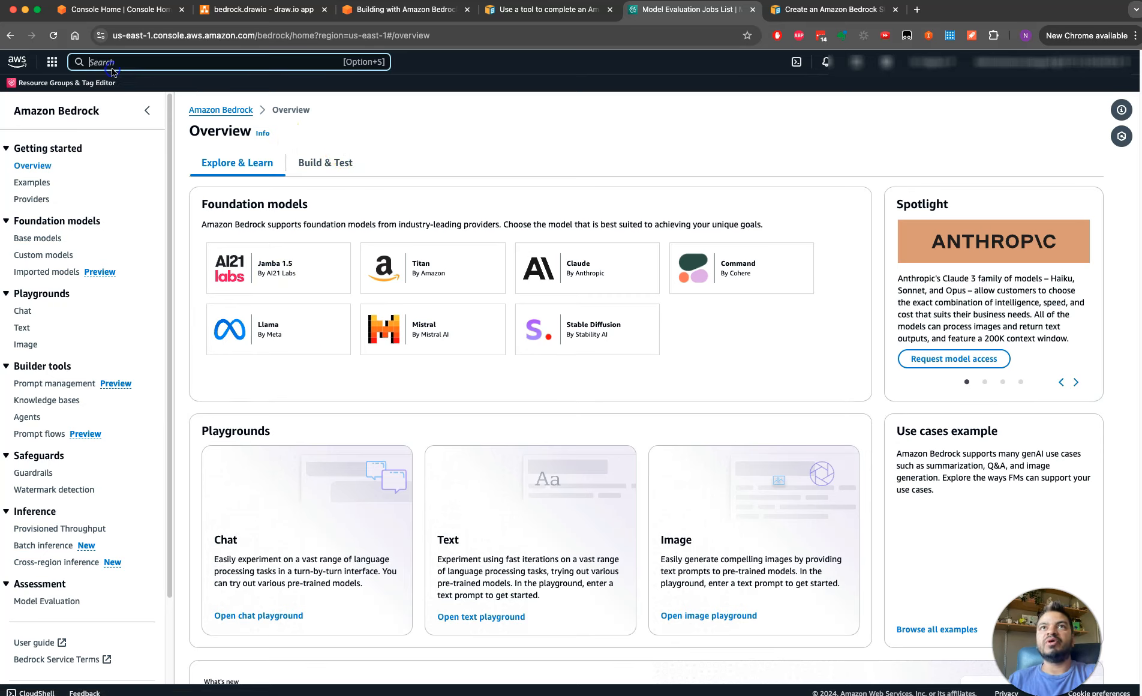
pyautogui.write('amazon')
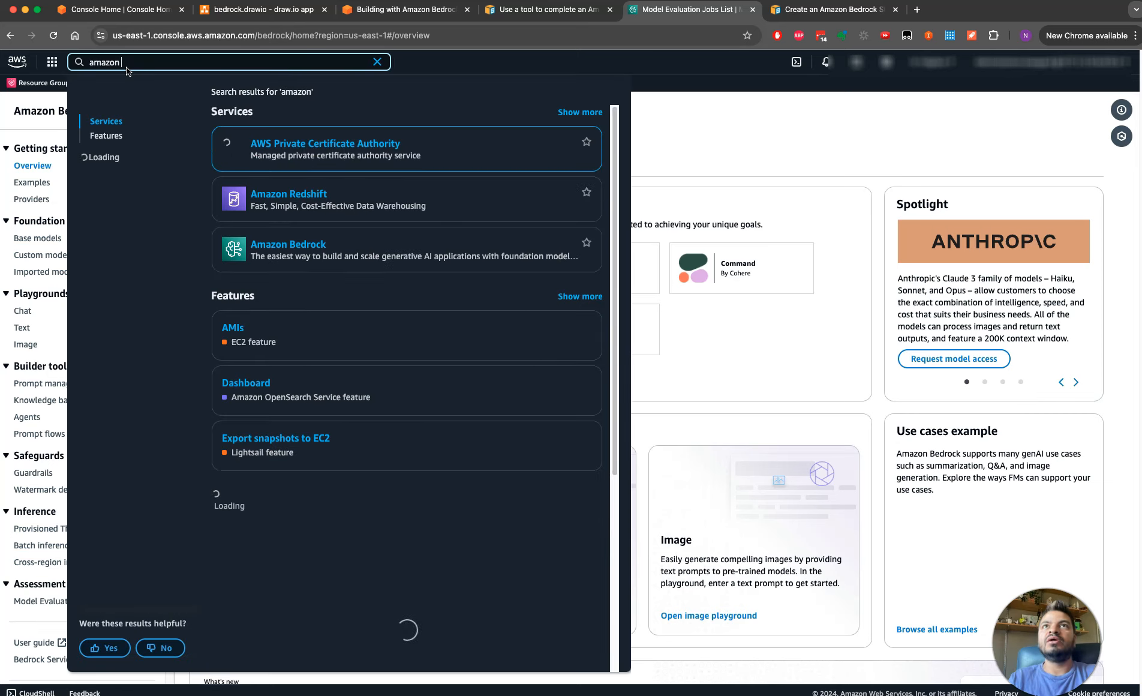
pyautogui.write(' bred')
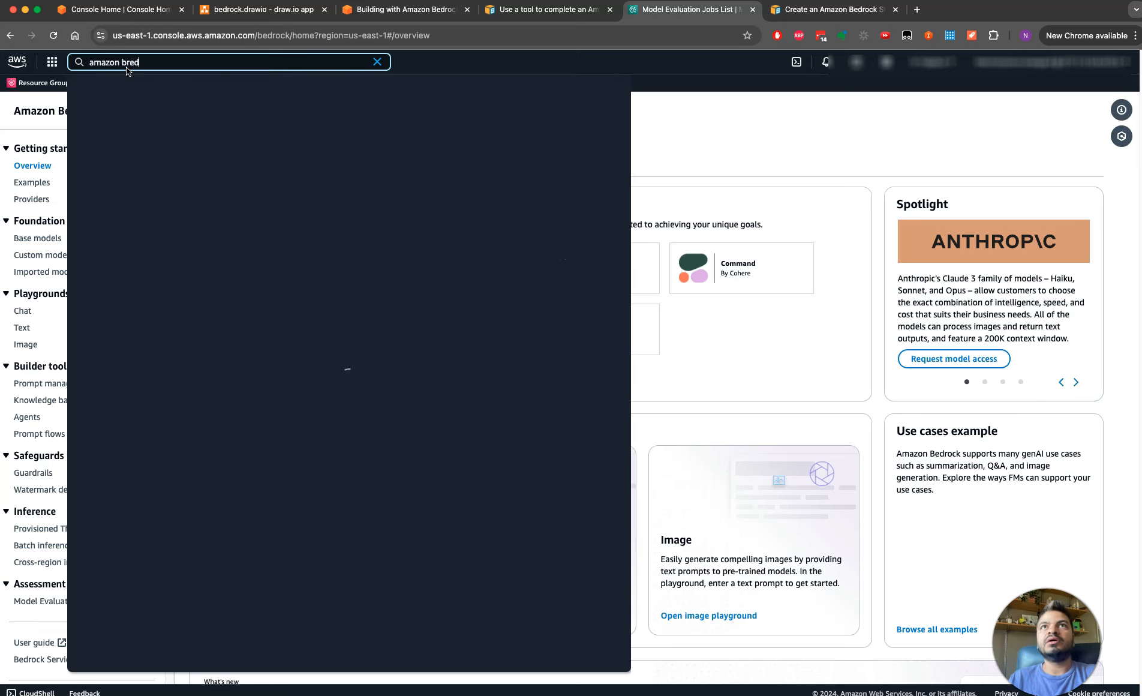
pyautogui.click(287, 244)
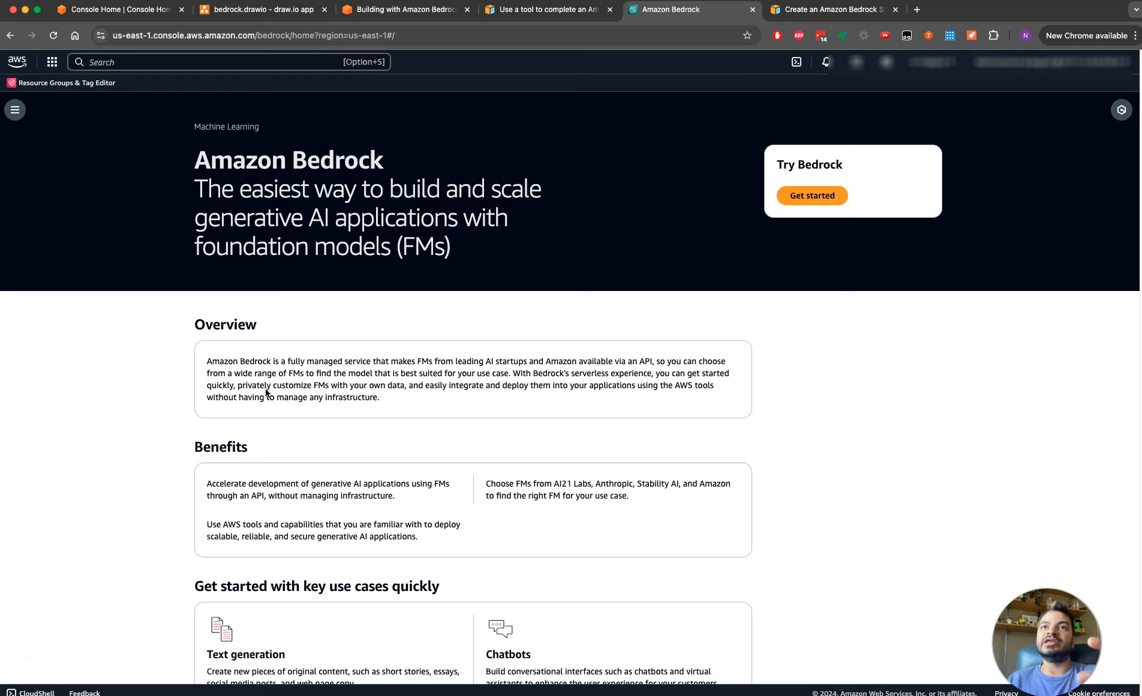
pyautogui.click(810, 206)
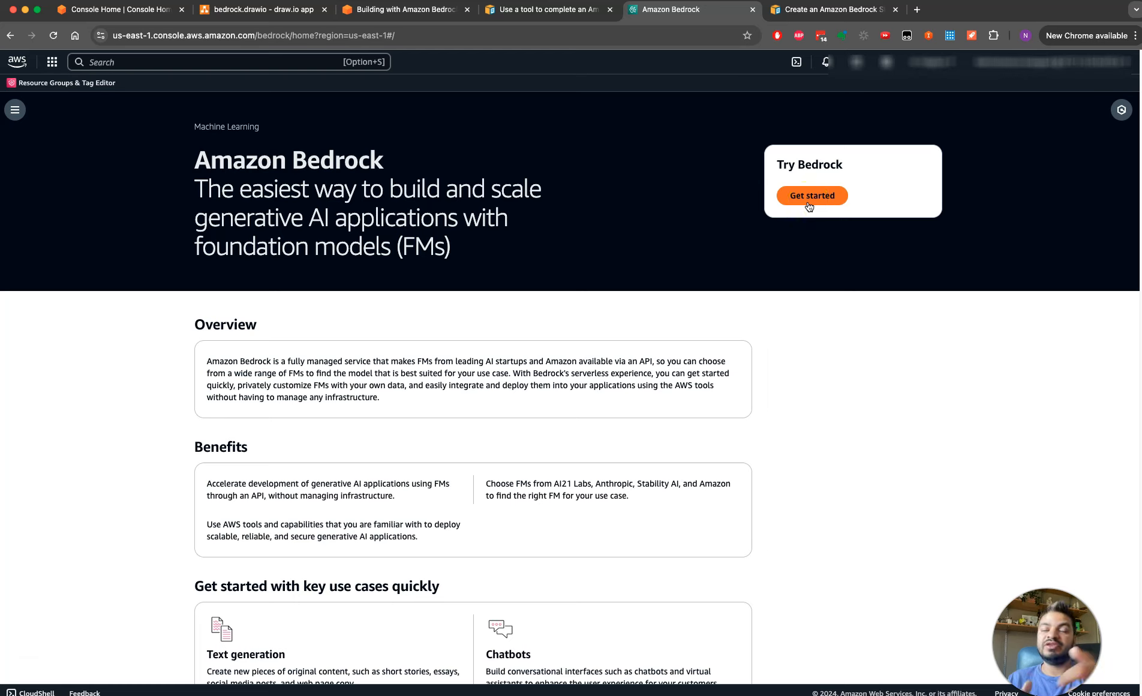
pyautogui.click(809, 205)
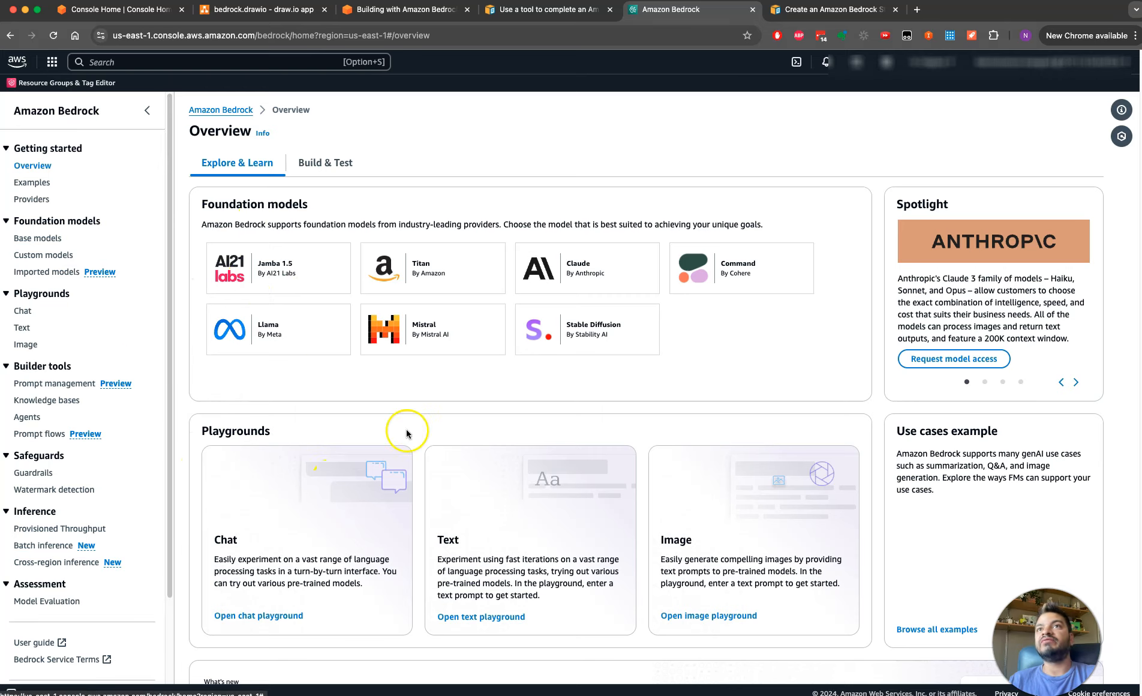
pyautogui.moveTo(174, 434); pyautogui.dragTo(171, 547)
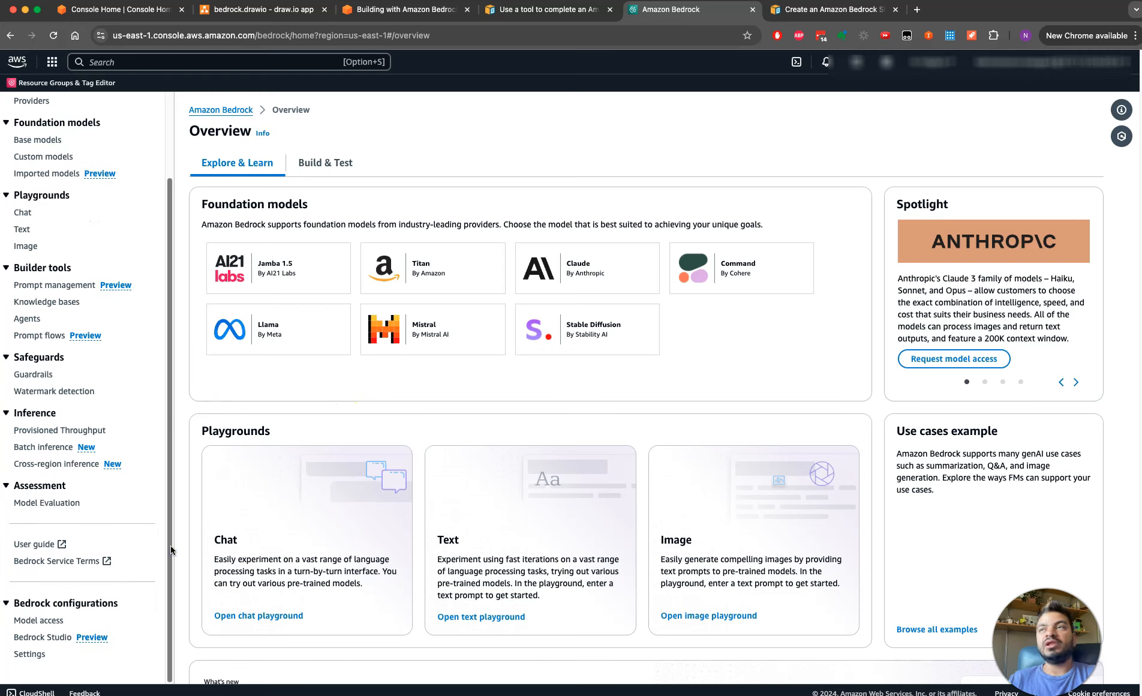
pyautogui.click(40, 621)
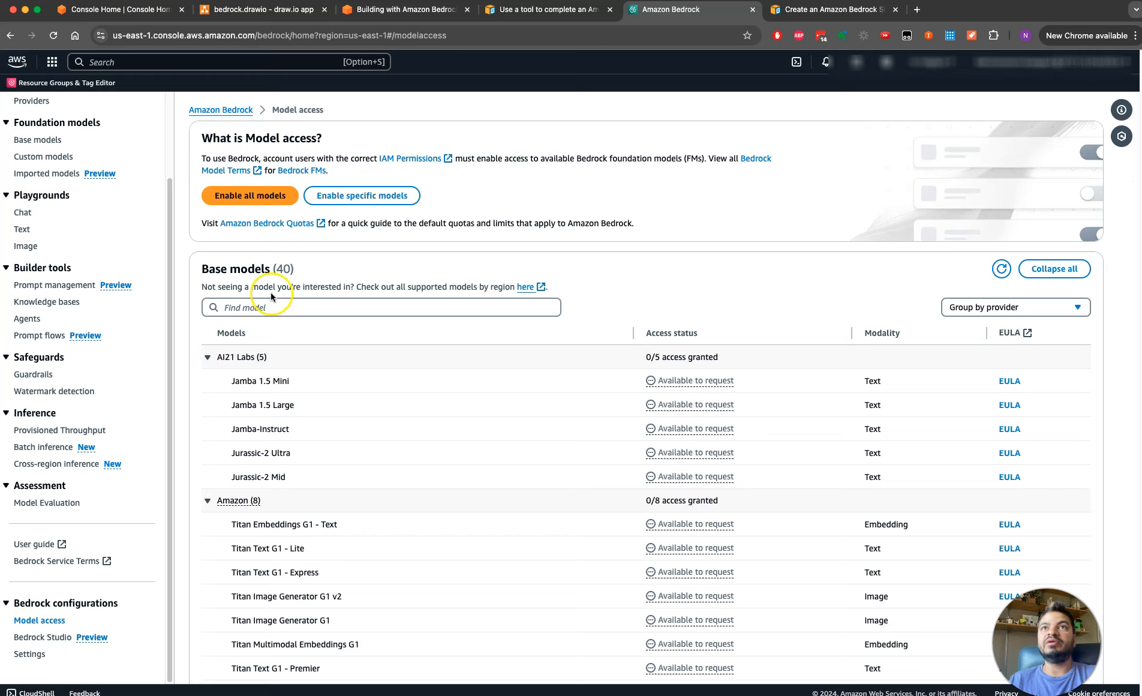
# Examine the base models offered by each provider, including their access status, modality and EULA information
pyautogui.moveTo(202, 287); pyautogui.dragTo(407, 286)
pyautogui.click(657, 292)
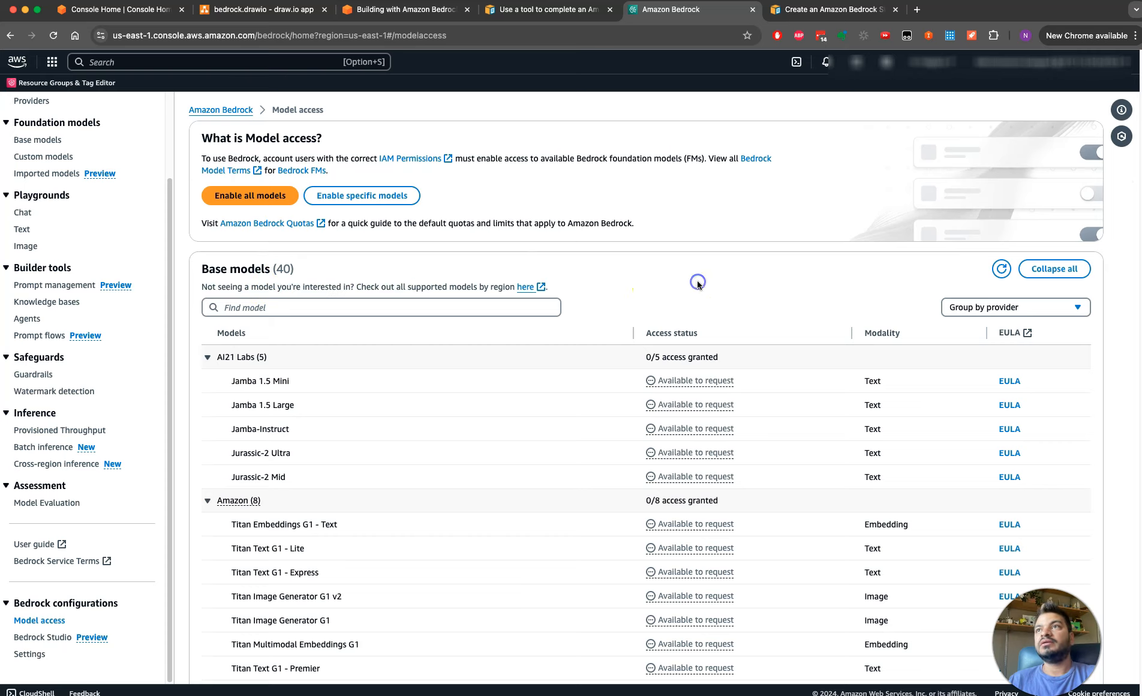
pyautogui.scroll(-3, 750, 288)
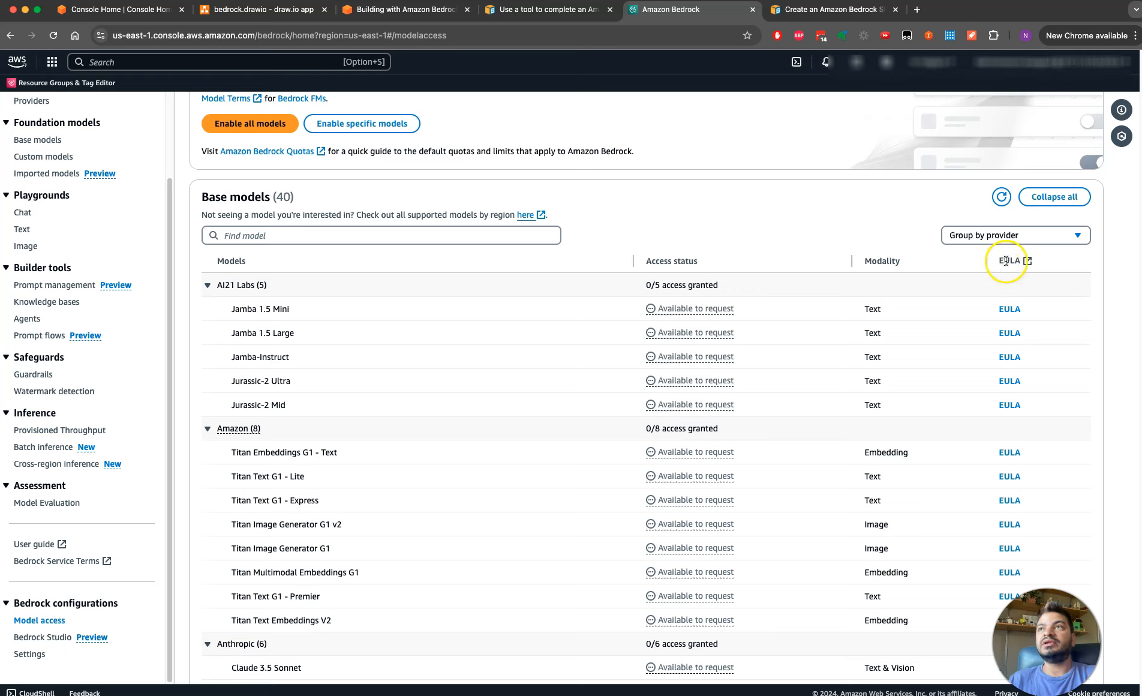
pyautogui.doubleClick(1010, 260)
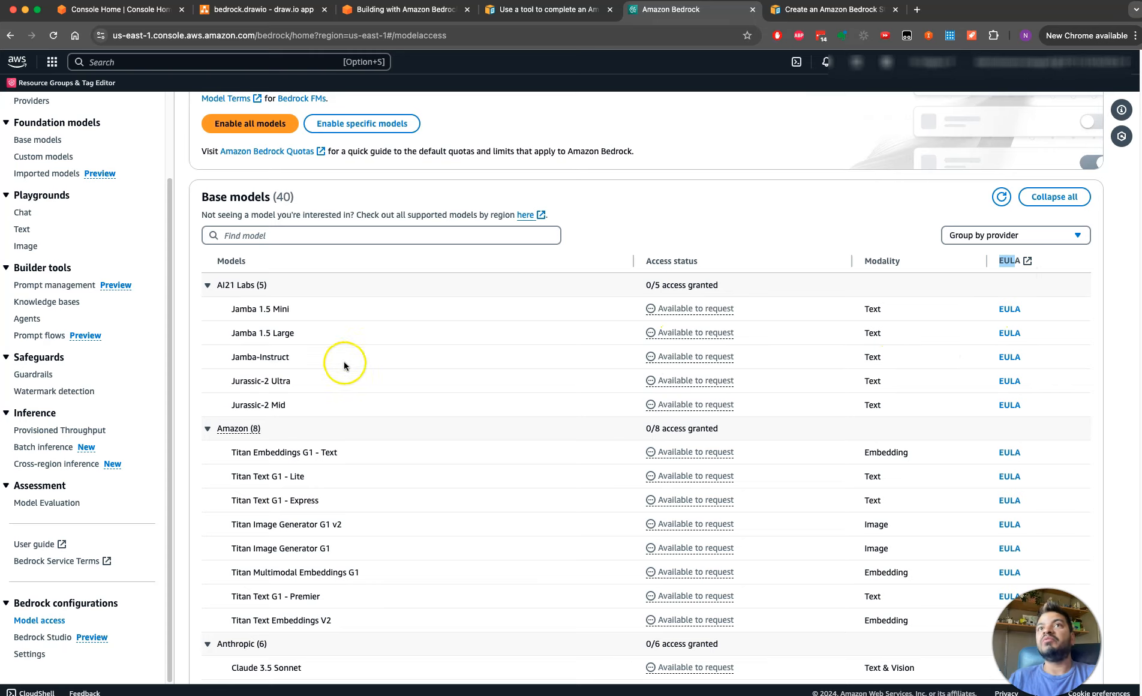
pyautogui.doubleClick(231, 285)
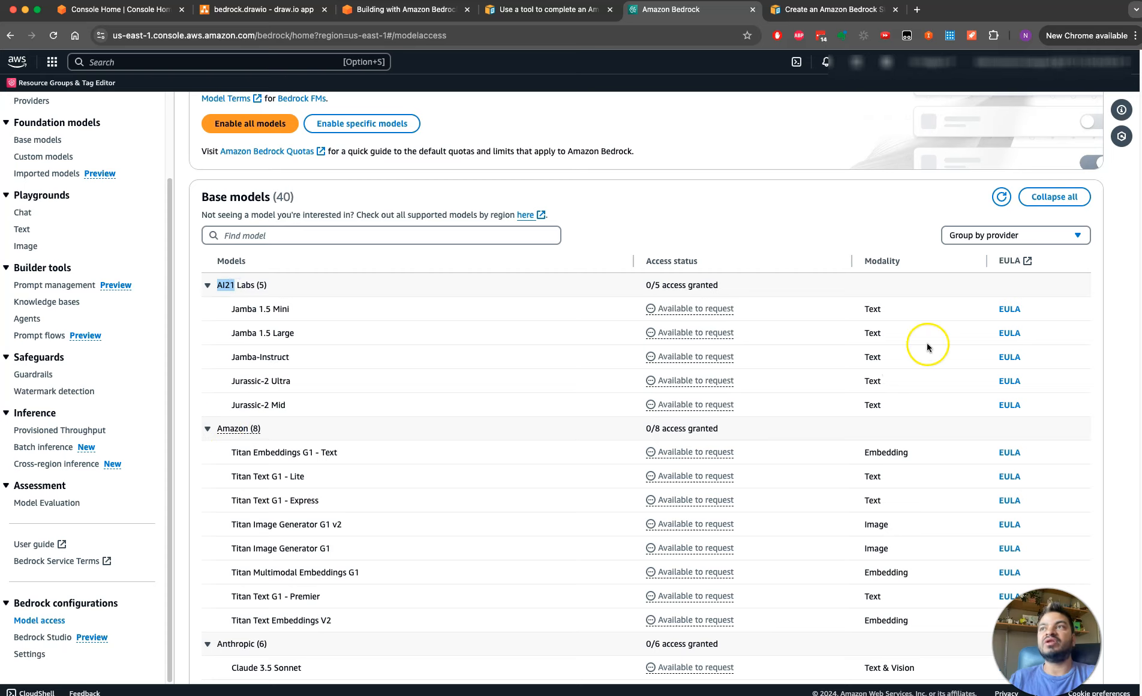
pyautogui.click(1126, 210)
pyautogui.scroll(-2, 1126, 210)
pyautogui.scroll(-10, 1127, 210)
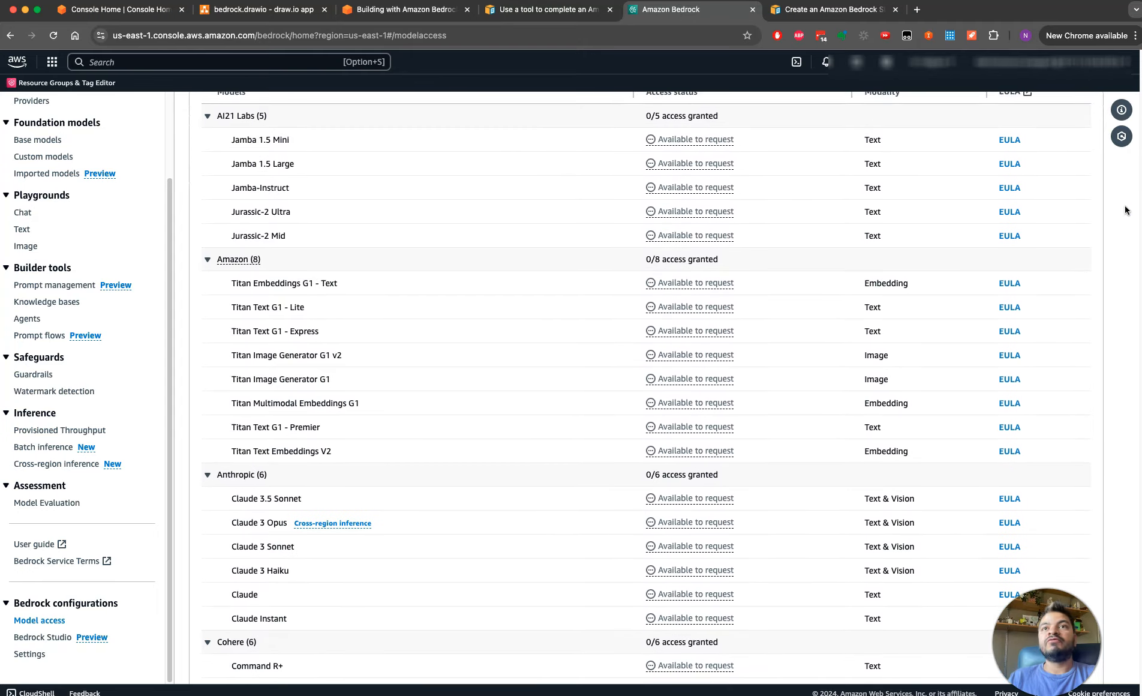
pyautogui.scroll(-3, 1126, 210)
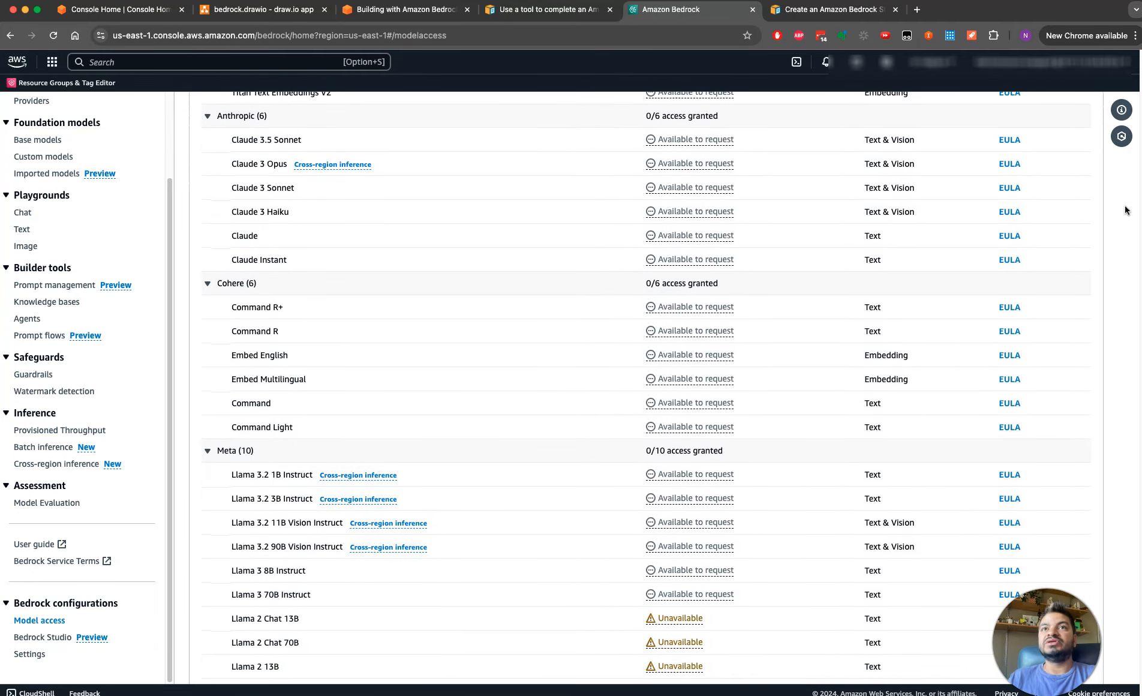
pyautogui.scroll(3, 1126, 210)
pyautogui.scroll(10, 1126, 210)
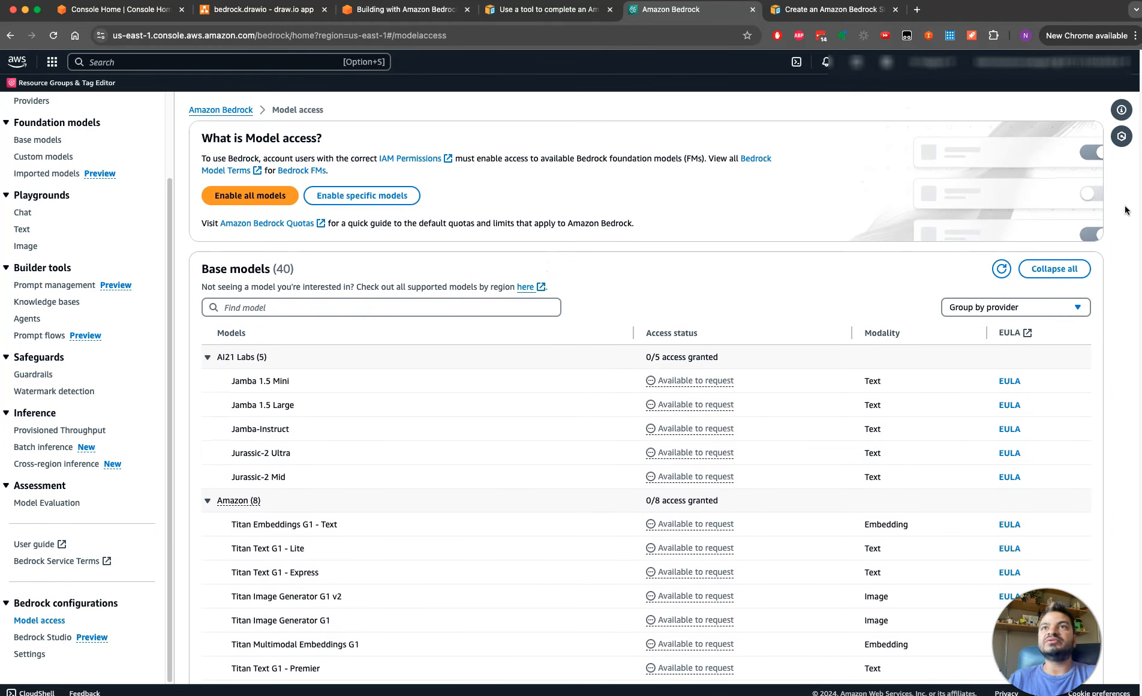
# Request access to all base models, review the list of access modifications, and submit the request
pyautogui.scroll(-1, 1126, 210)
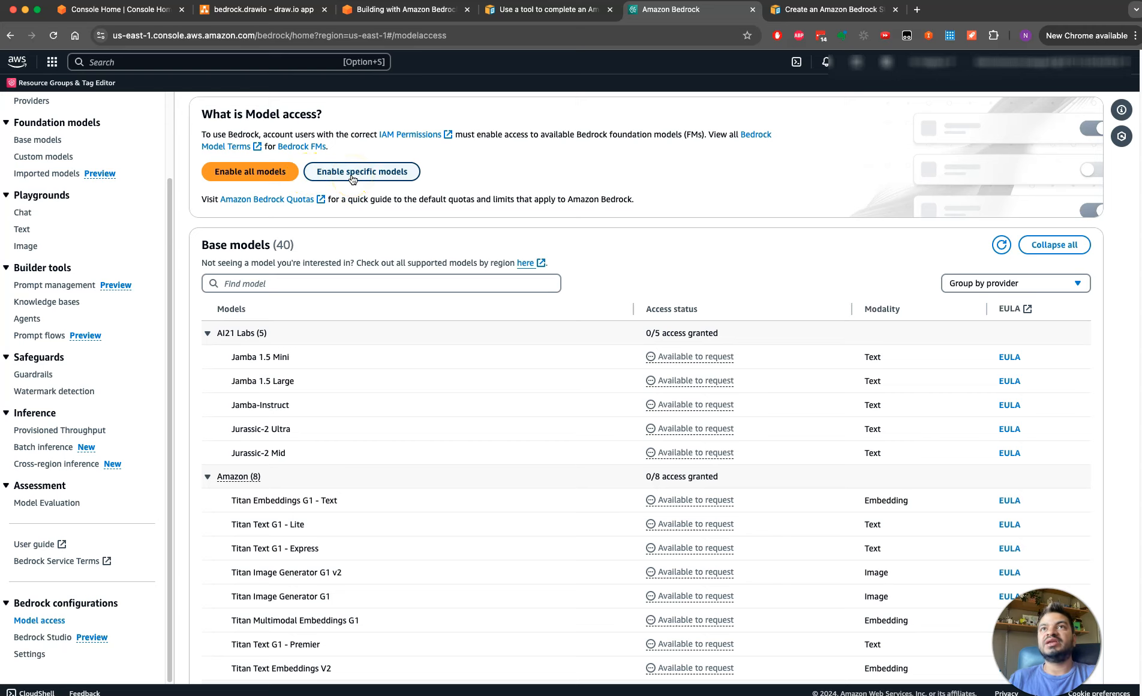
pyautogui.click(273, 173)
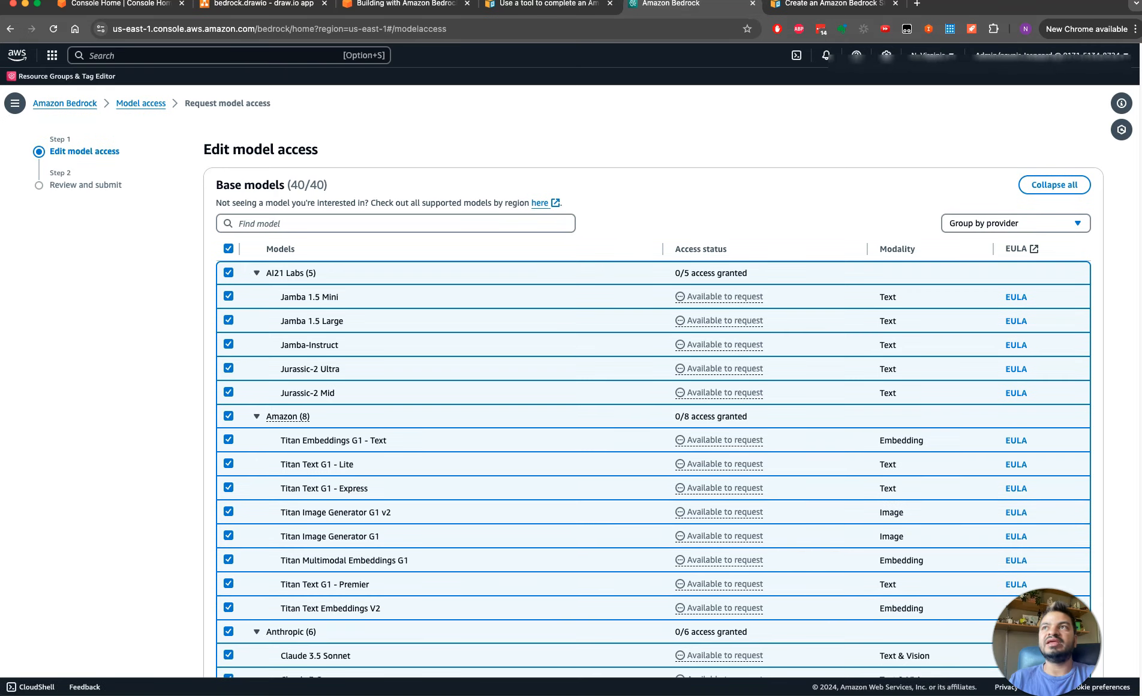
pyautogui.scroll(-1, 1122, 279)
pyautogui.scroll(-8, 1121, 273)
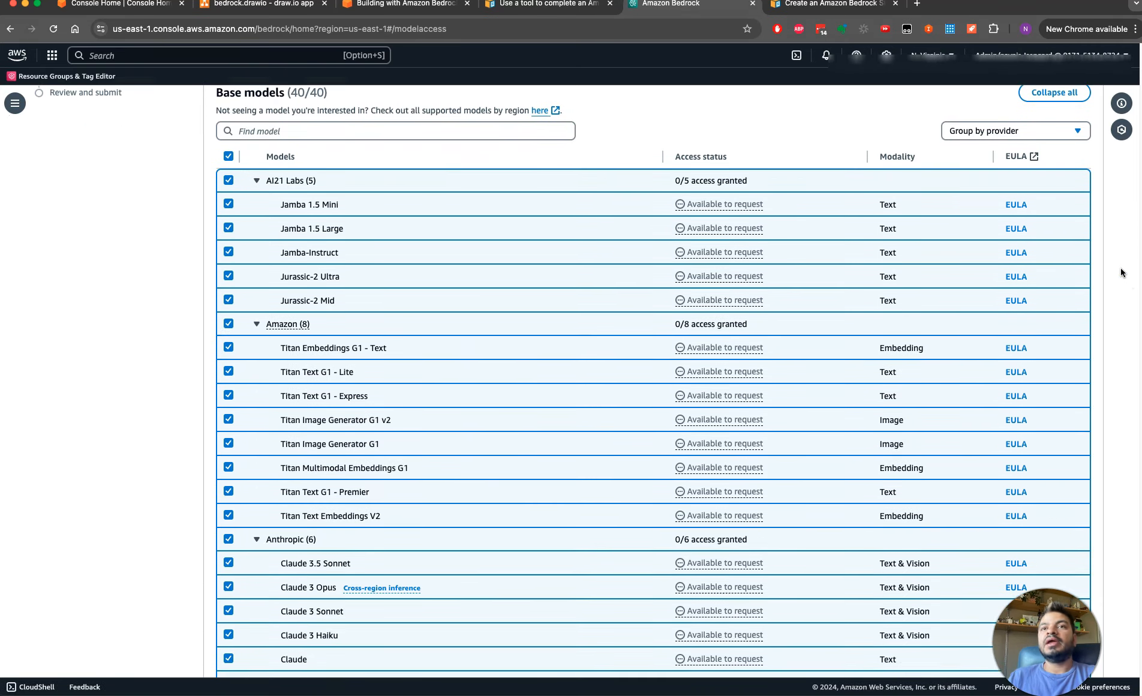
pyautogui.scroll(-4, 1121, 273)
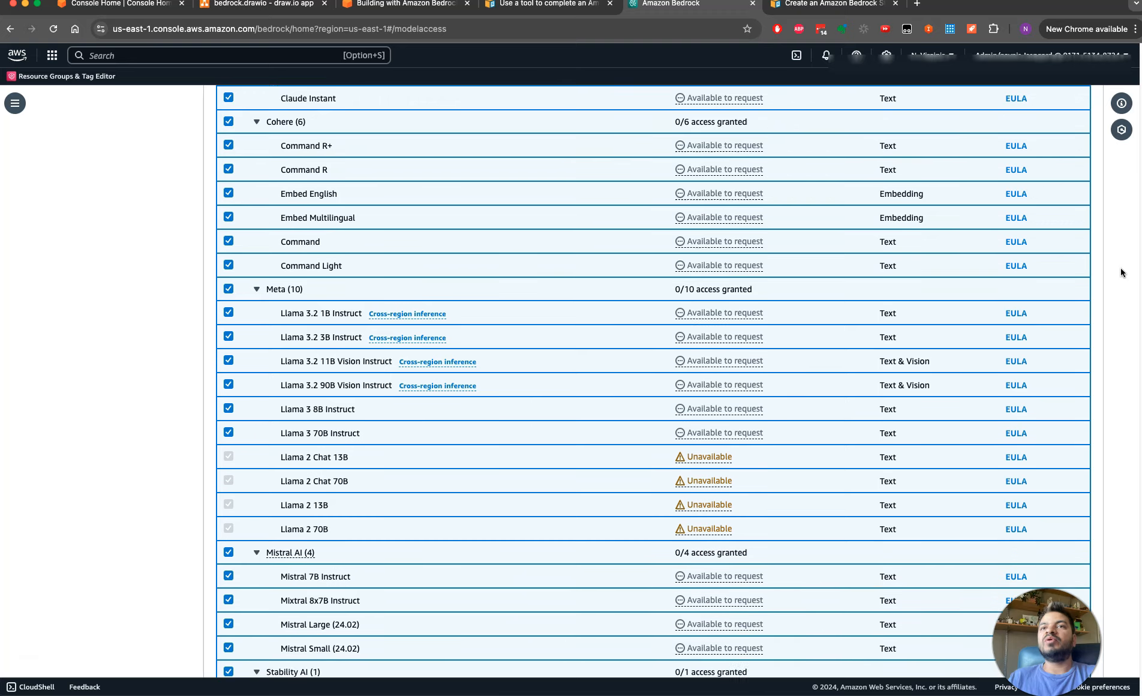
pyautogui.scroll(1, 1123, 273)
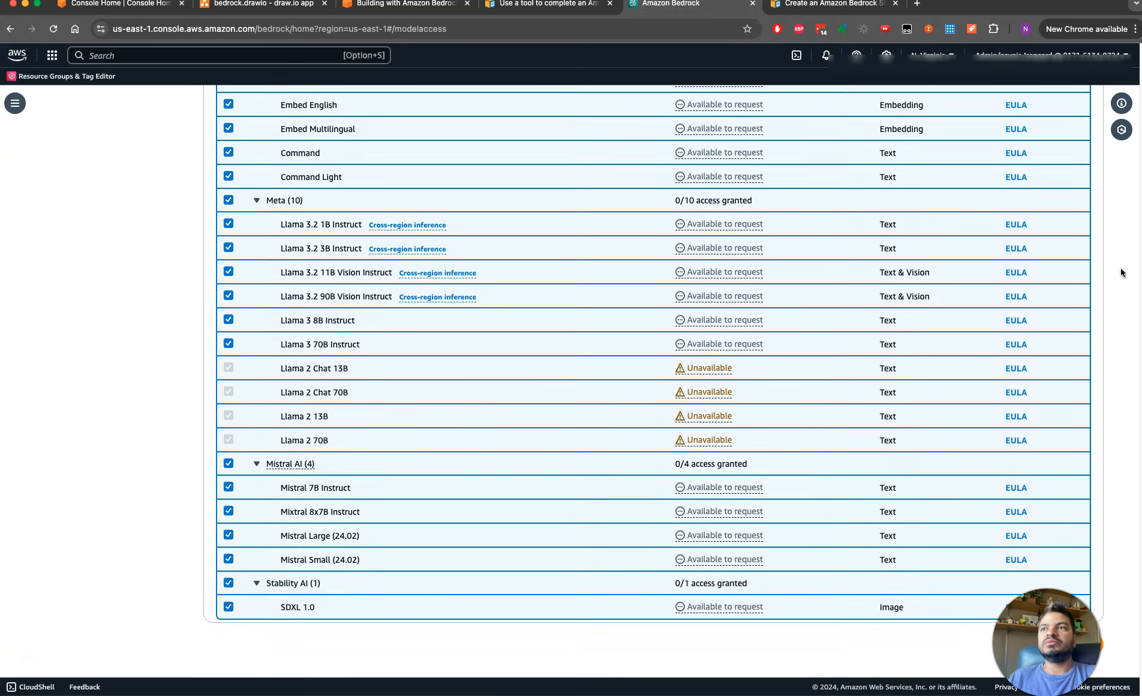
pyautogui.moveTo(1095, 619); pyautogui.dragTo(1000, 610)
pyautogui.click(1082, 668)
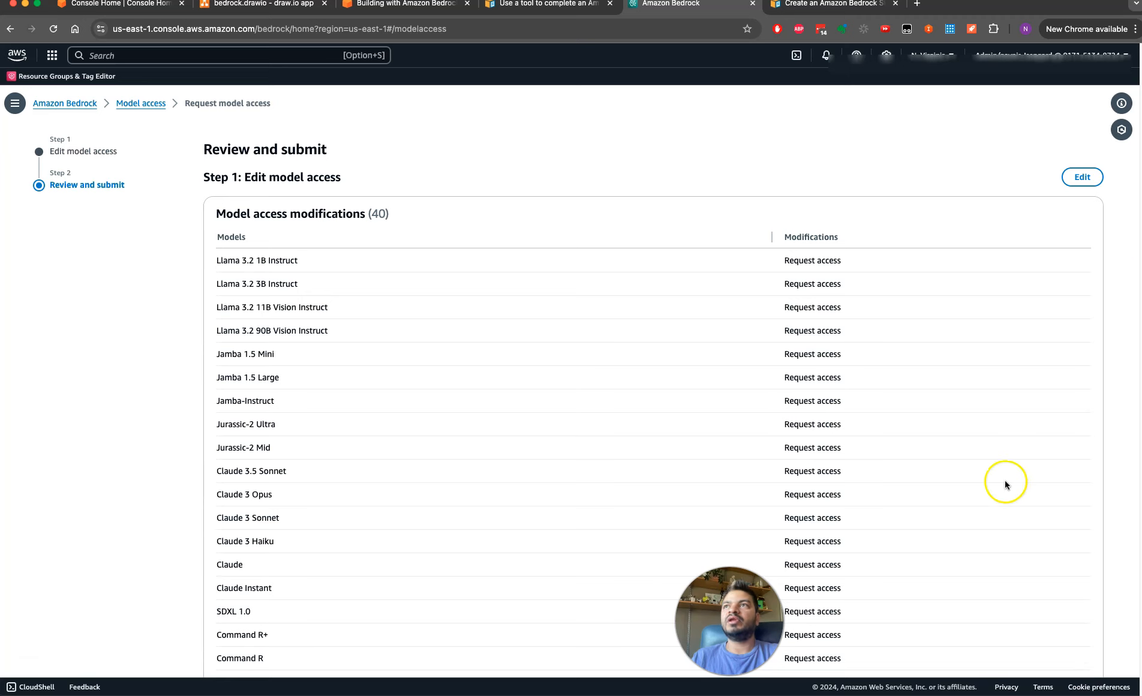
pyautogui.scroll(-10, 569, 372)
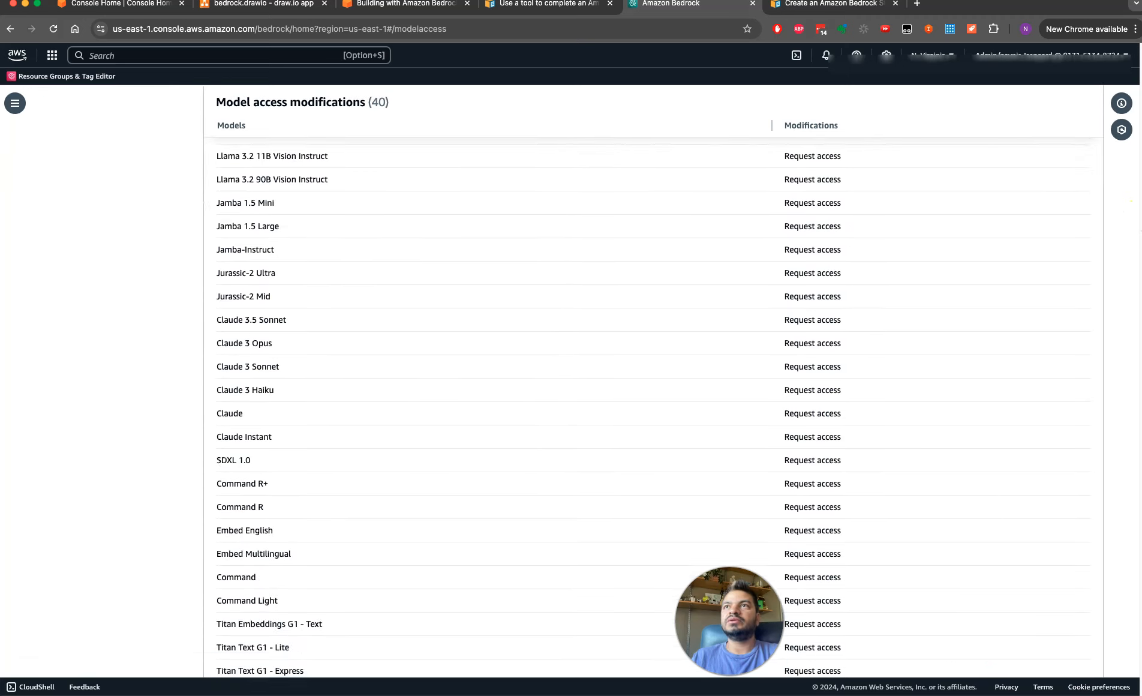
pyautogui.click(1074, 644)
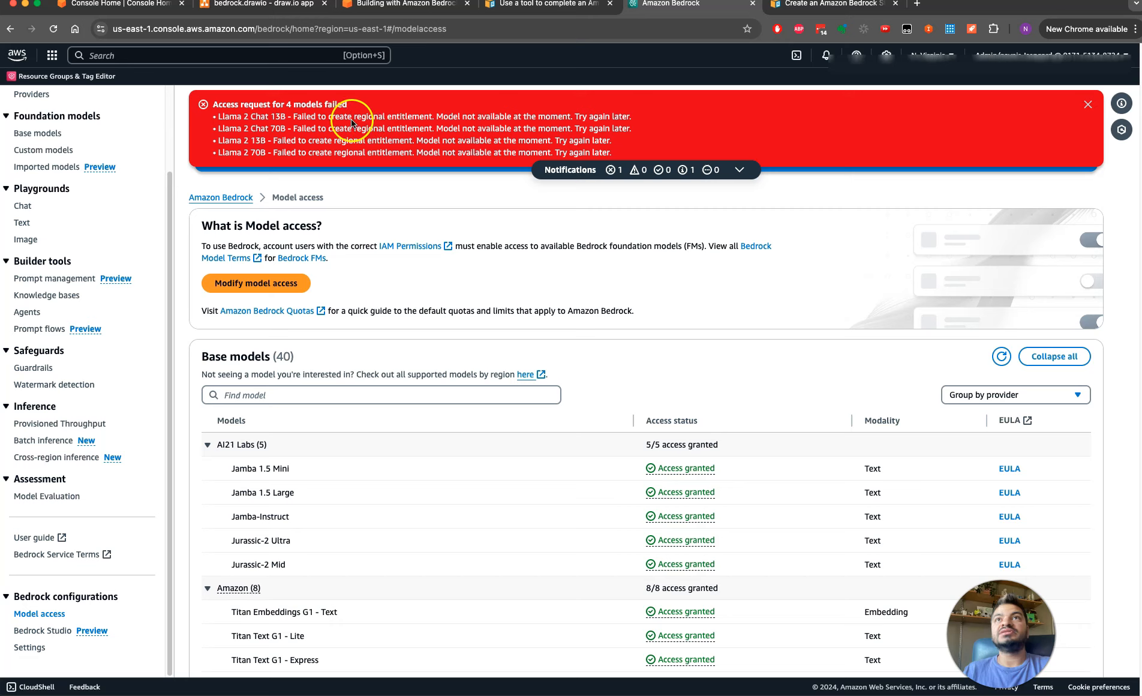
# Read and dismiss the access failure notification, then check the access status of every provider's base models
pyautogui.moveTo(311, 116); pyautogui.dragTo(355, 129)
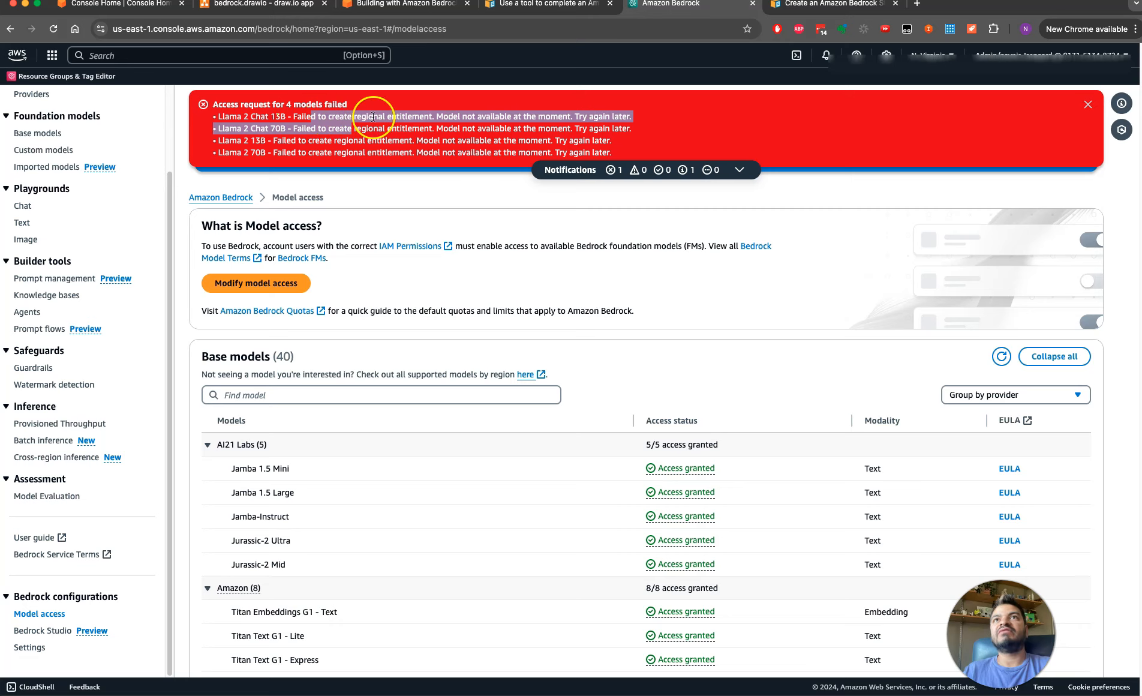
pyautogui.click(1087, 106)
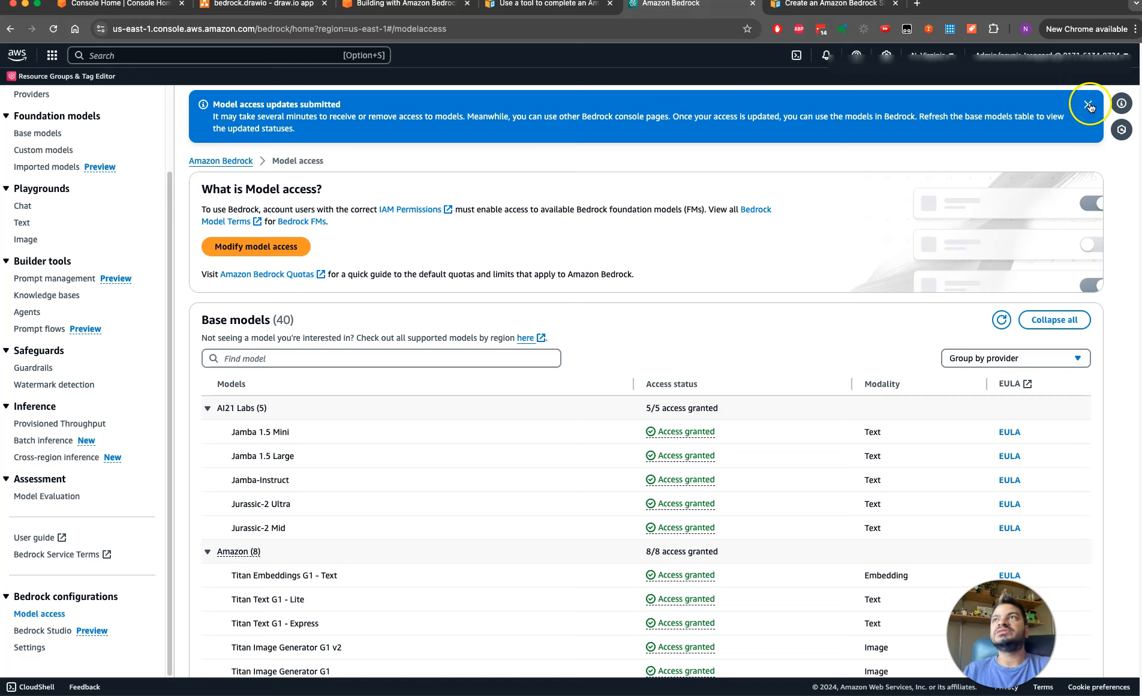
pyautogui.moveTo(1141, 137); pyautogui.dragTo(1136, 243)
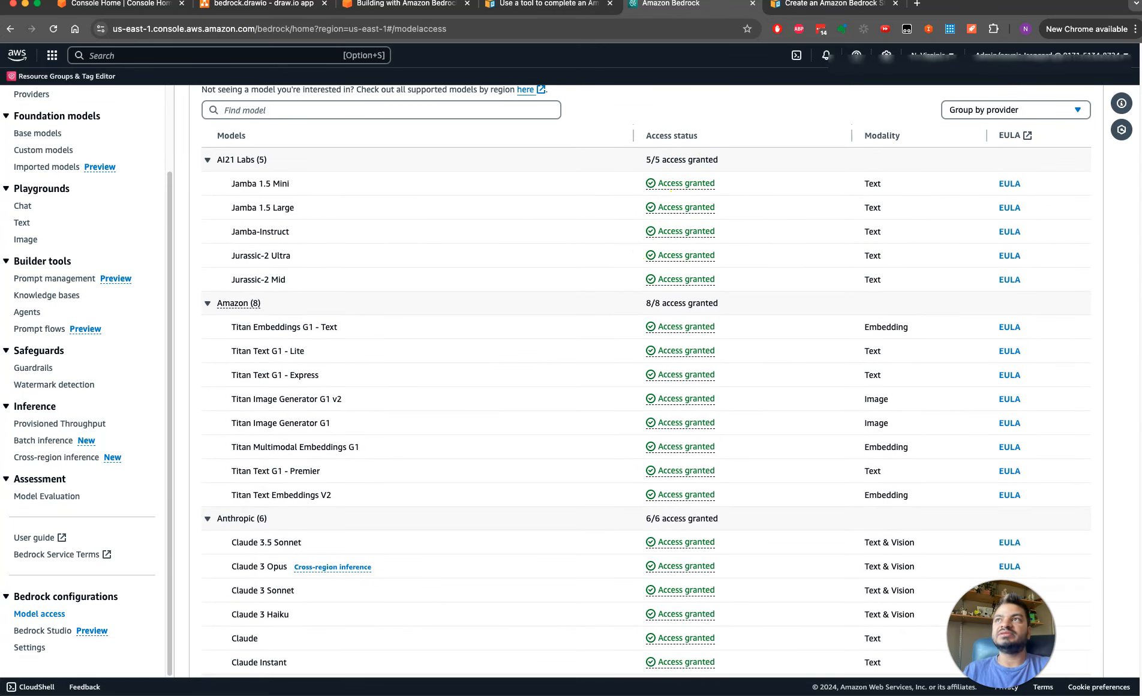
pyautogui.scroll(-10, 646, 378)
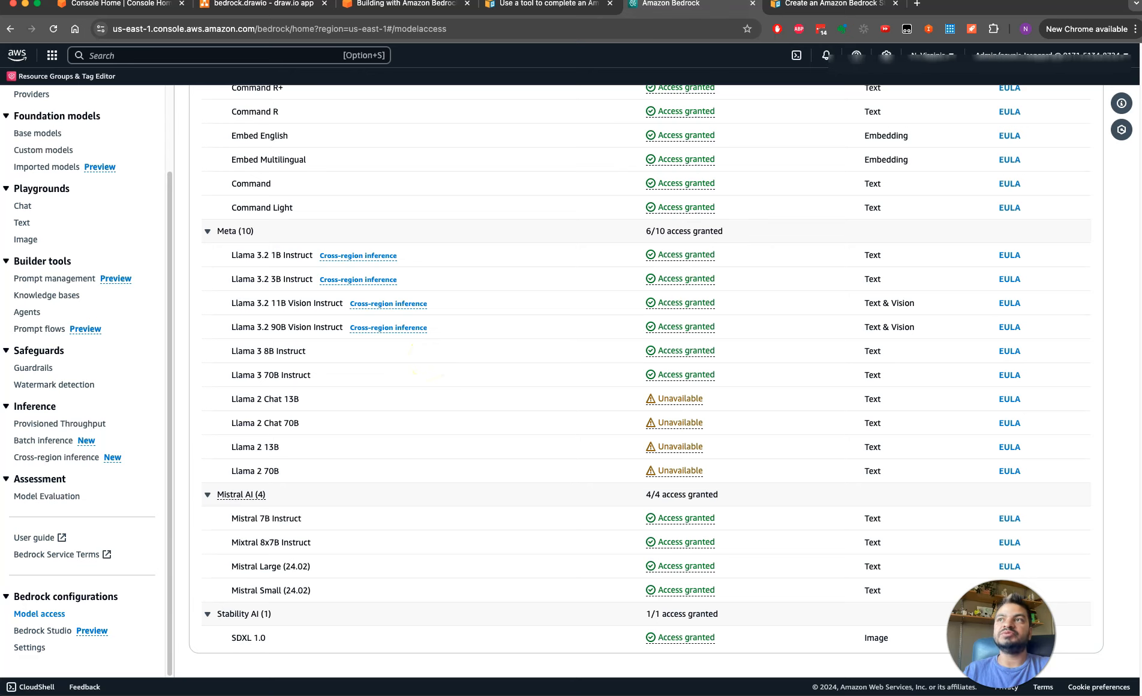
pyautogui.scroll(15, 646, 381)
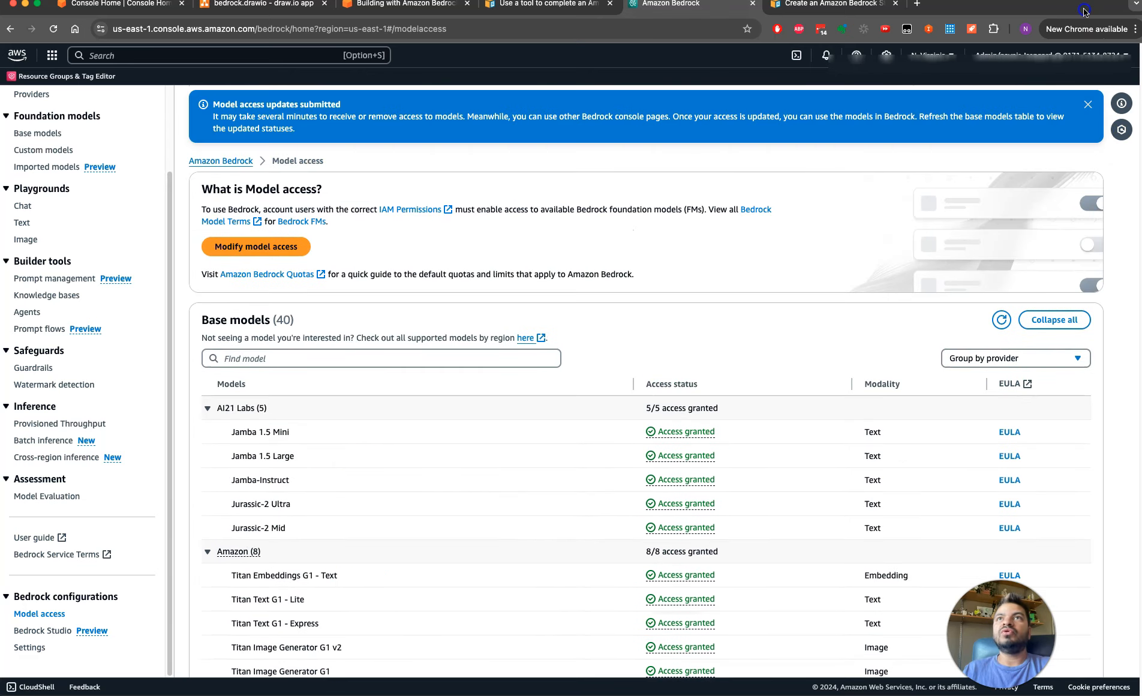
# From the Bedrock Overview, open the spotlighted Claude 3 model in the chat playground and close the Configurations help
pyautogui.scroll(3, 161, 120)
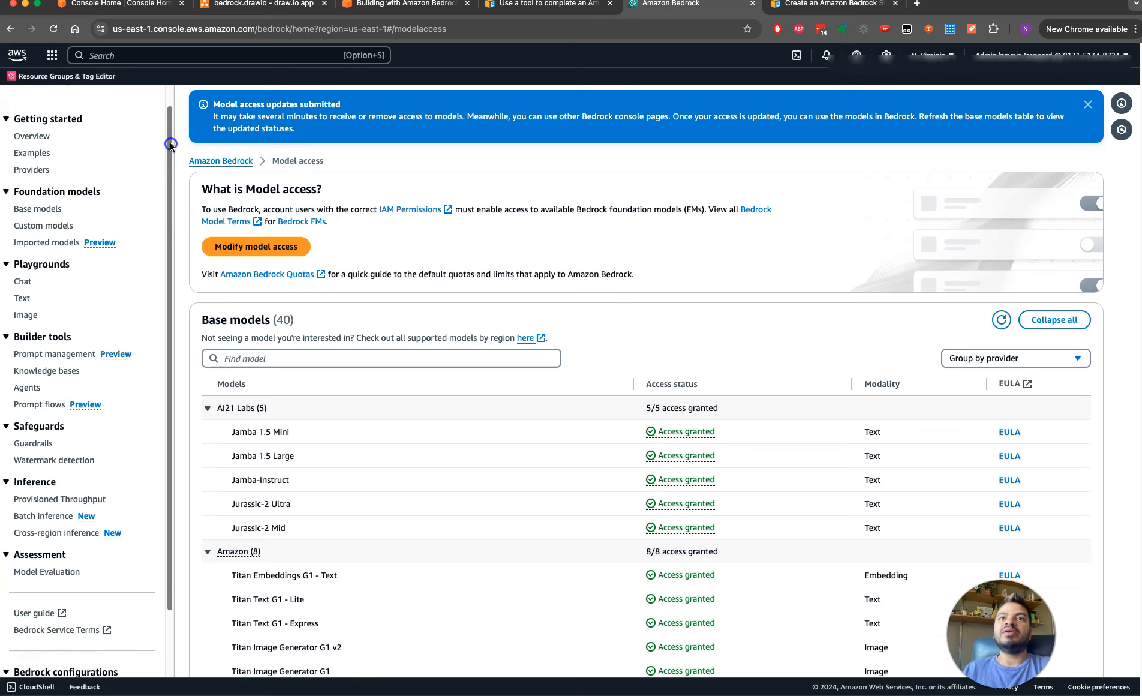
pyautogui.click(39, 158)
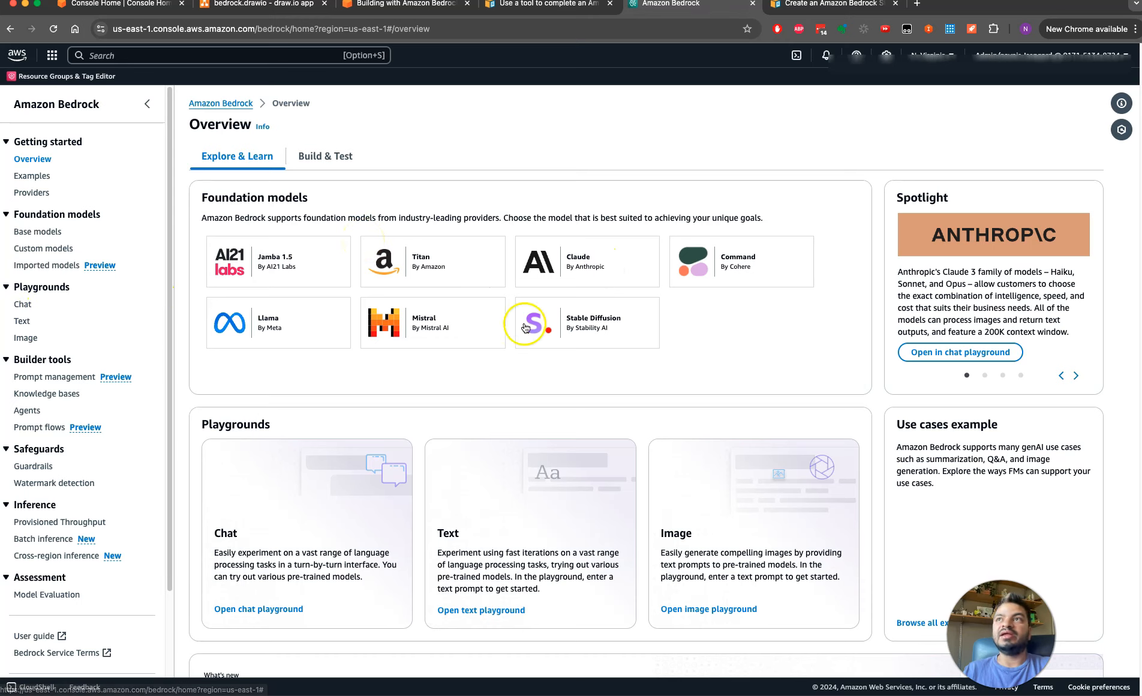
pyautogui.click(923, 352)
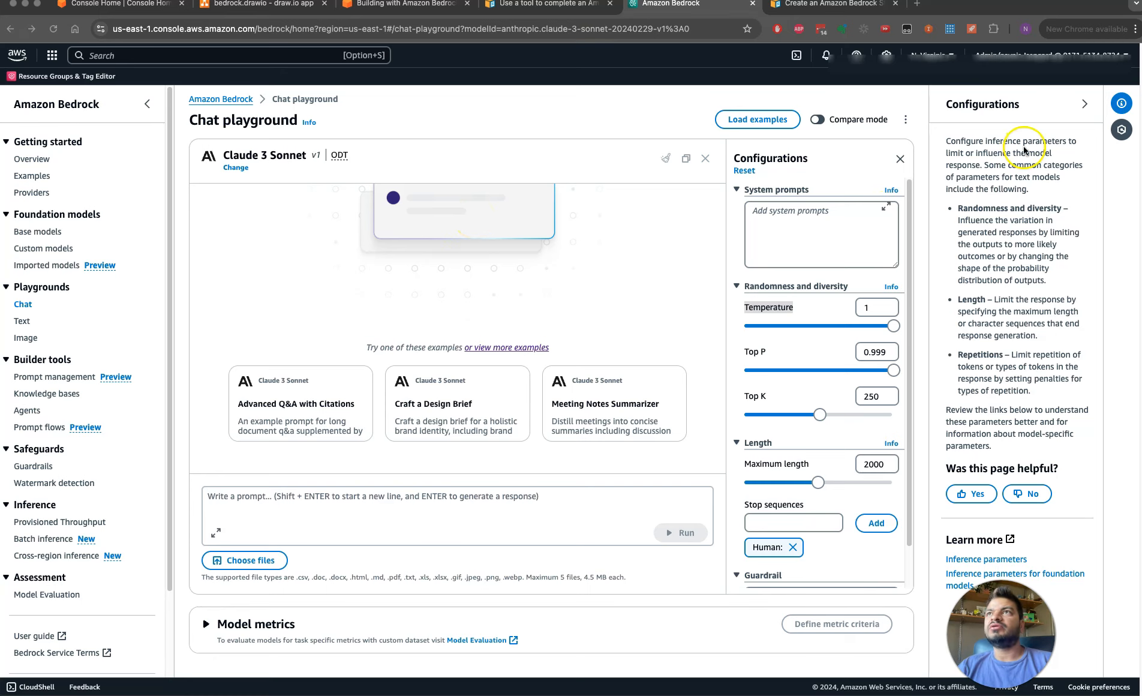
pyautogui.click(1086, 105)
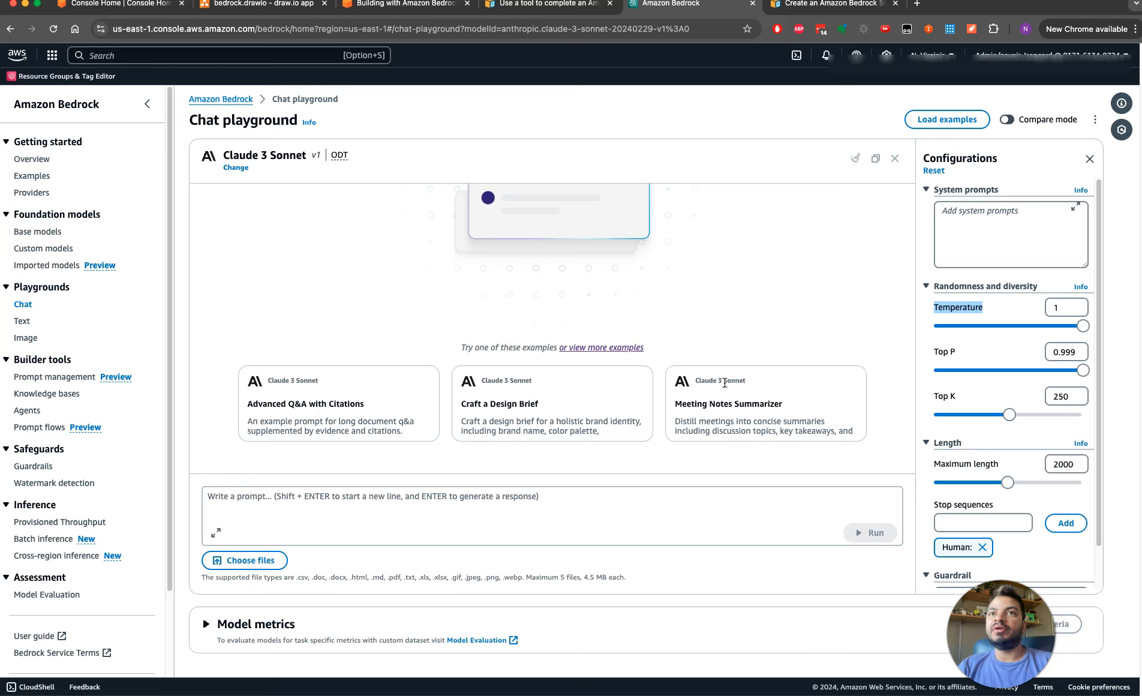
# Run the prompt "Hi How are you?" against Claude 3 Sonnet in the chat playground
pyautogui.click(457, 511)
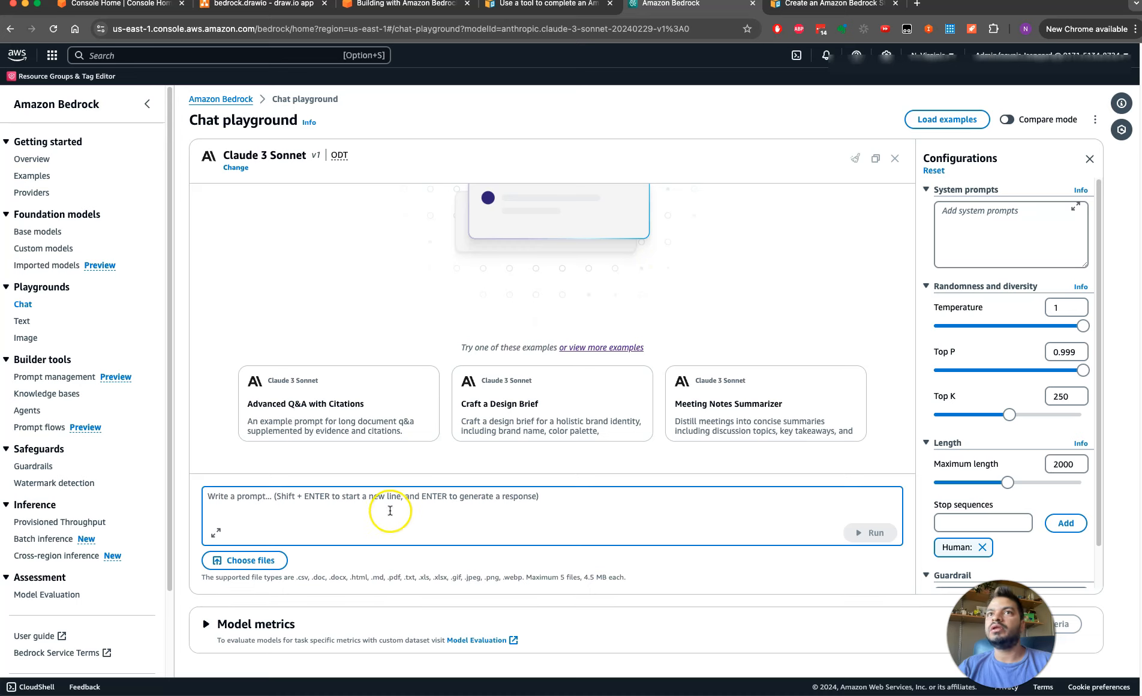
pyautogui.write('Hi ')
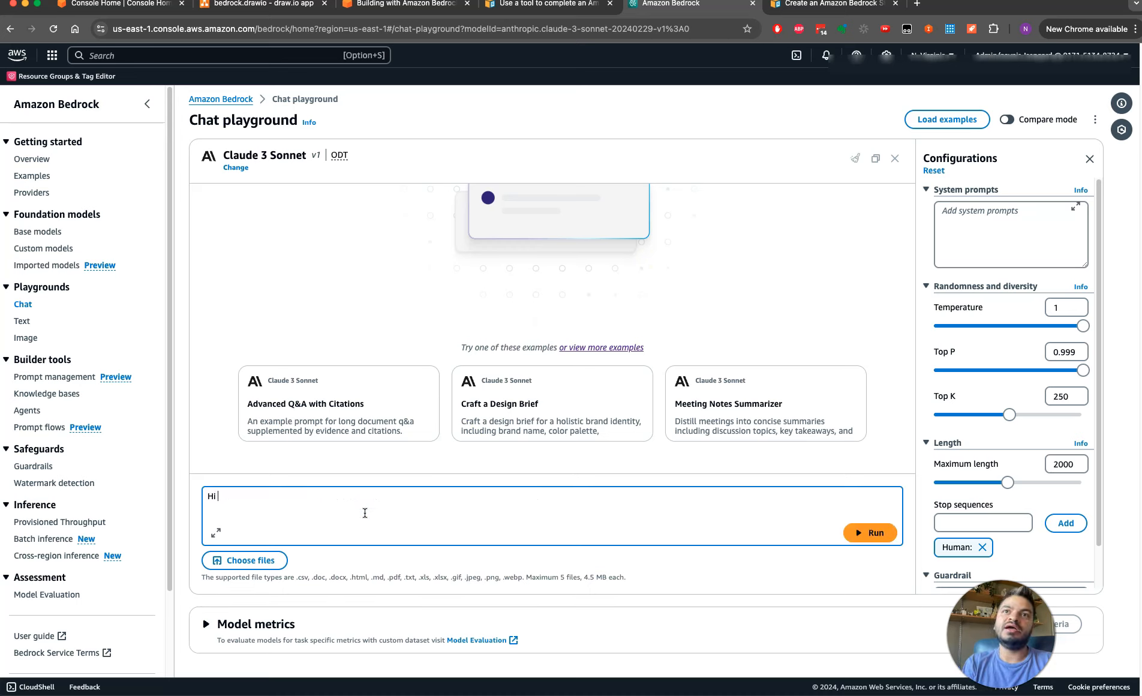
pyautogui.write('How ar eyou?')
pyautogui.click(866, 533)
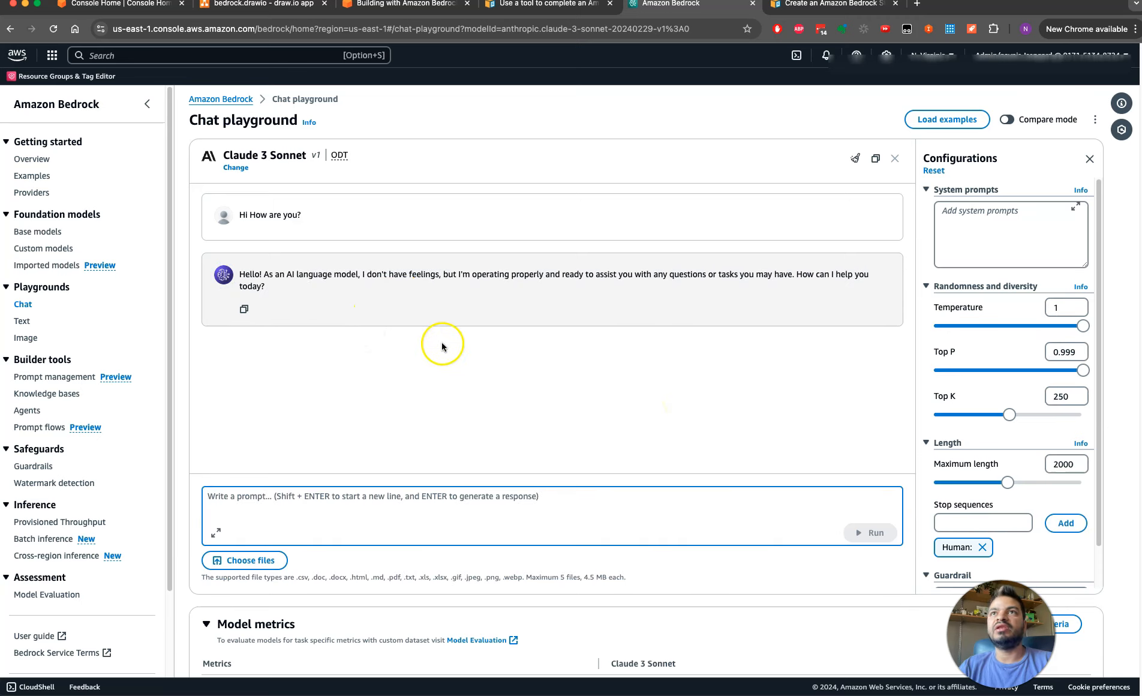
# Run the prompt "what's the temp. in Tustin, CA" against Claude 3 Sonnet and review the seasonal temperatures in its reply
pyautogui.click(351, 490)
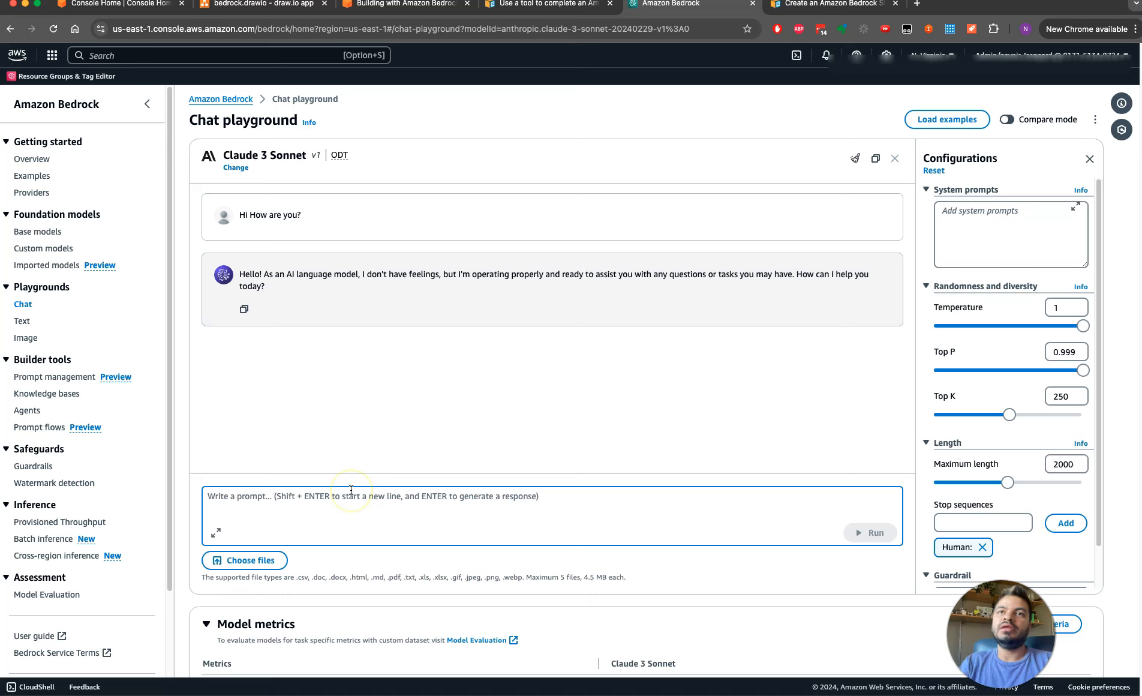
pyautogui.write("what's the temp. in Tustin, CA")
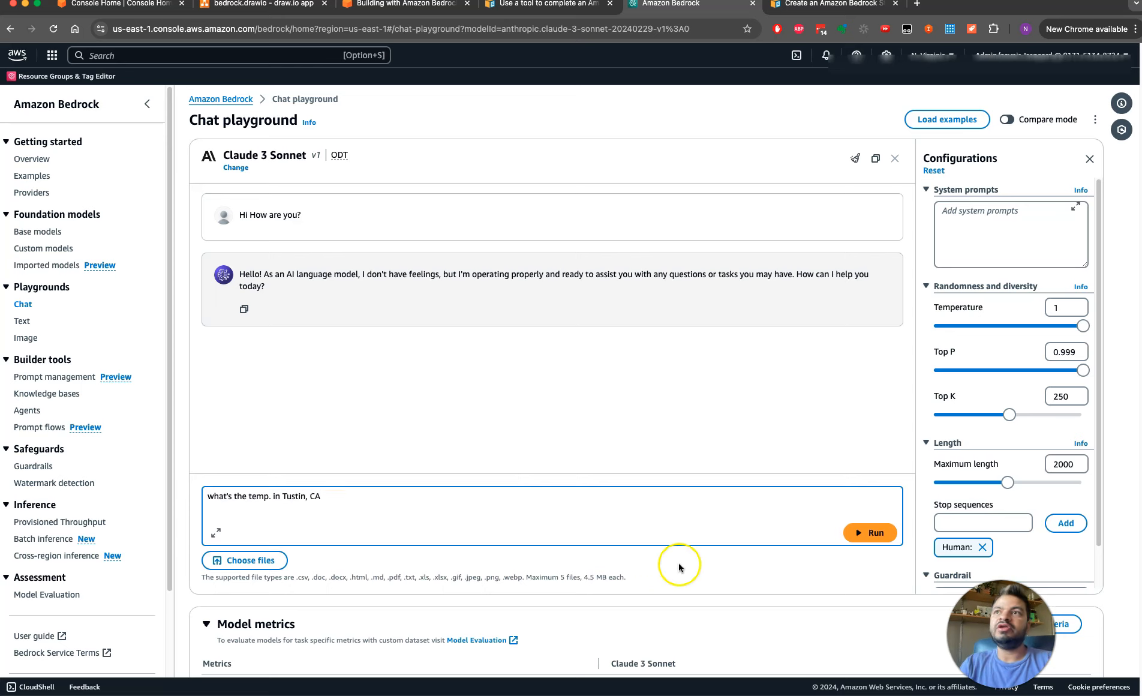
pyautogui.click(868, 532)
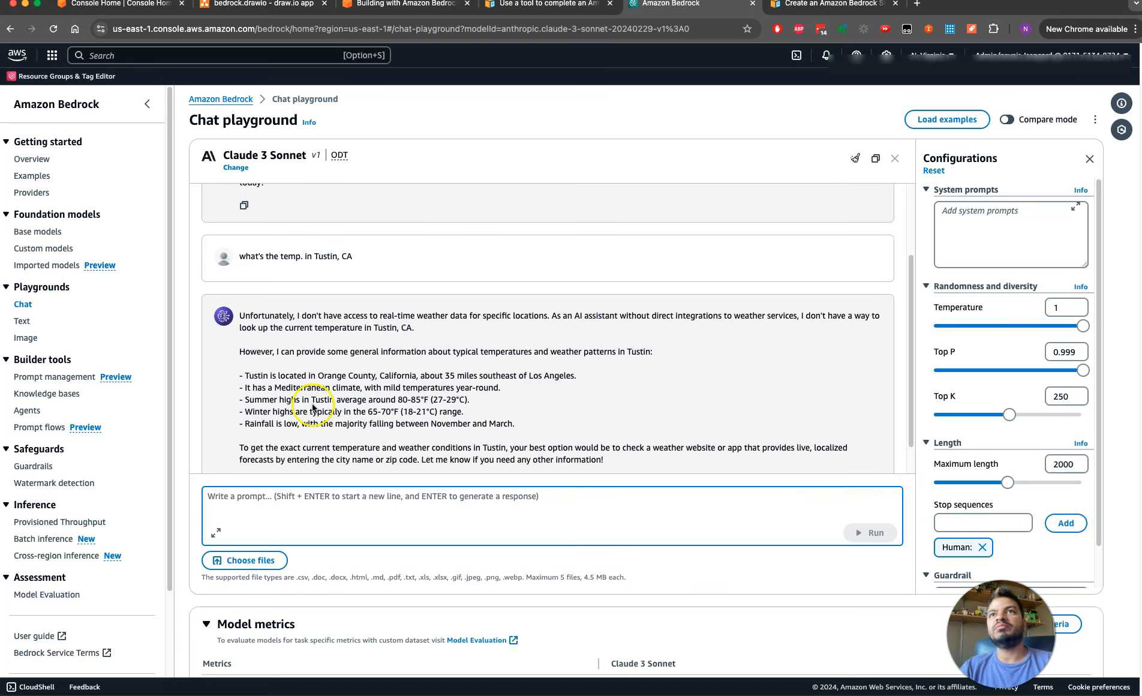
pyautogui.moveTo(287, 395); pyautogui.dragTo(352, 412)
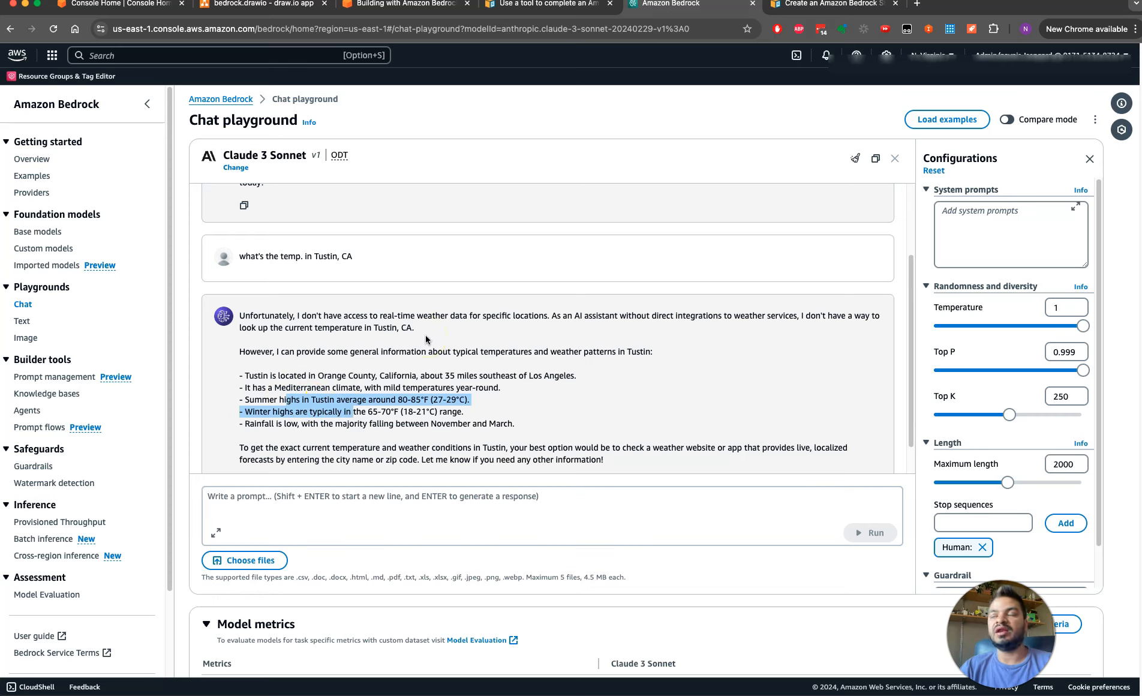
pyautogui.click(303, 360)
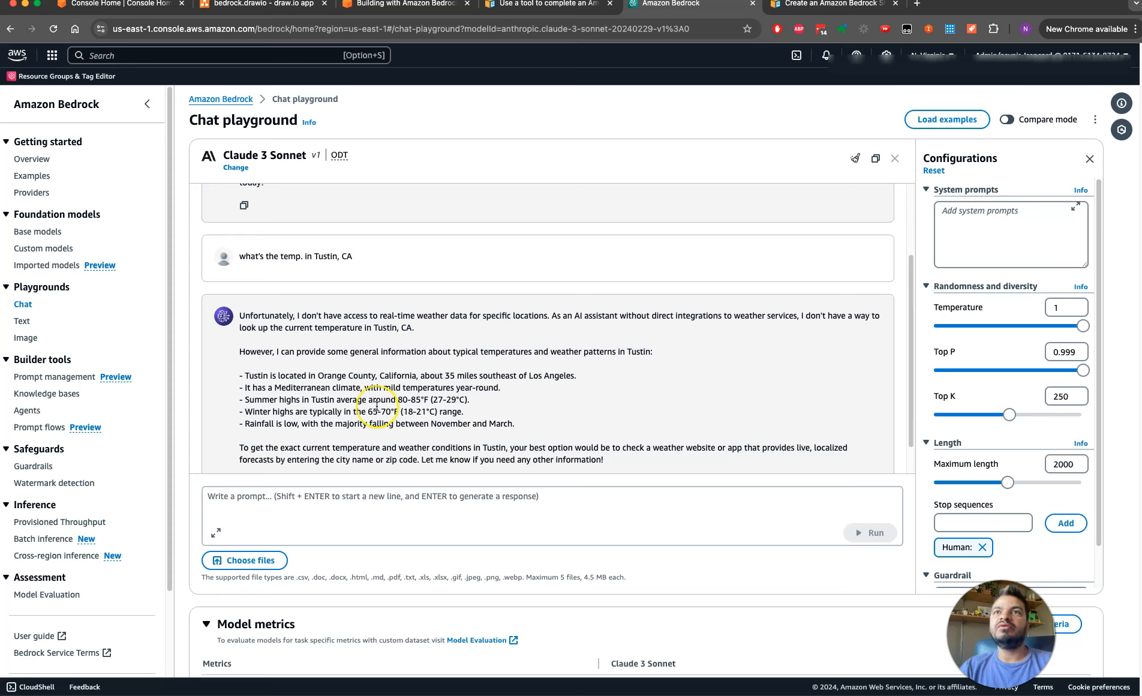
# Run the prompt "Tell me about Amazon Bedrock playground" and read the generated response through to its end
pyautogui.click(353, 501)
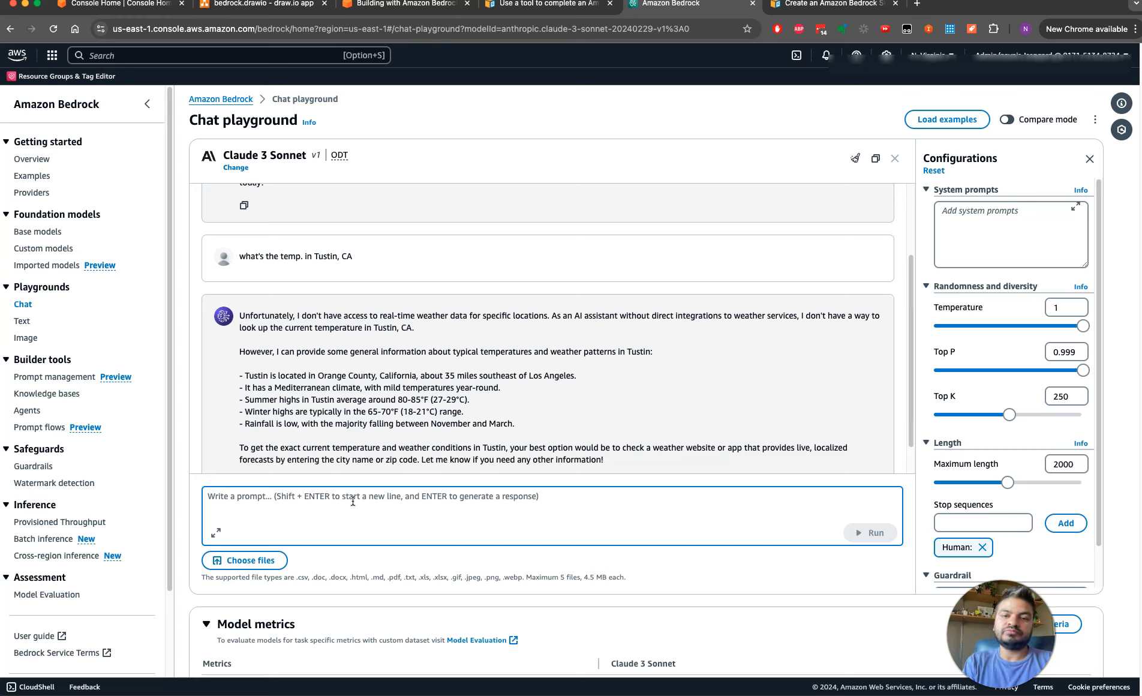
pyautogui.write('tem')
pyautogui.press('BackSpace')
pyautogui.write('T')
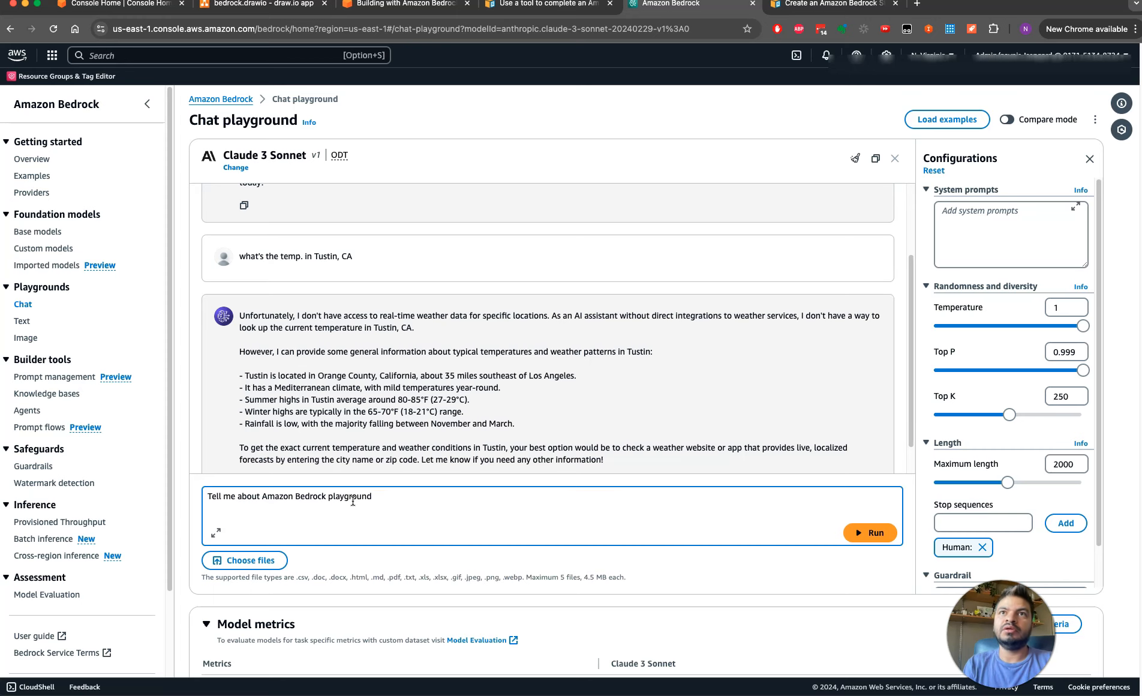
pyautogui.press('Return')
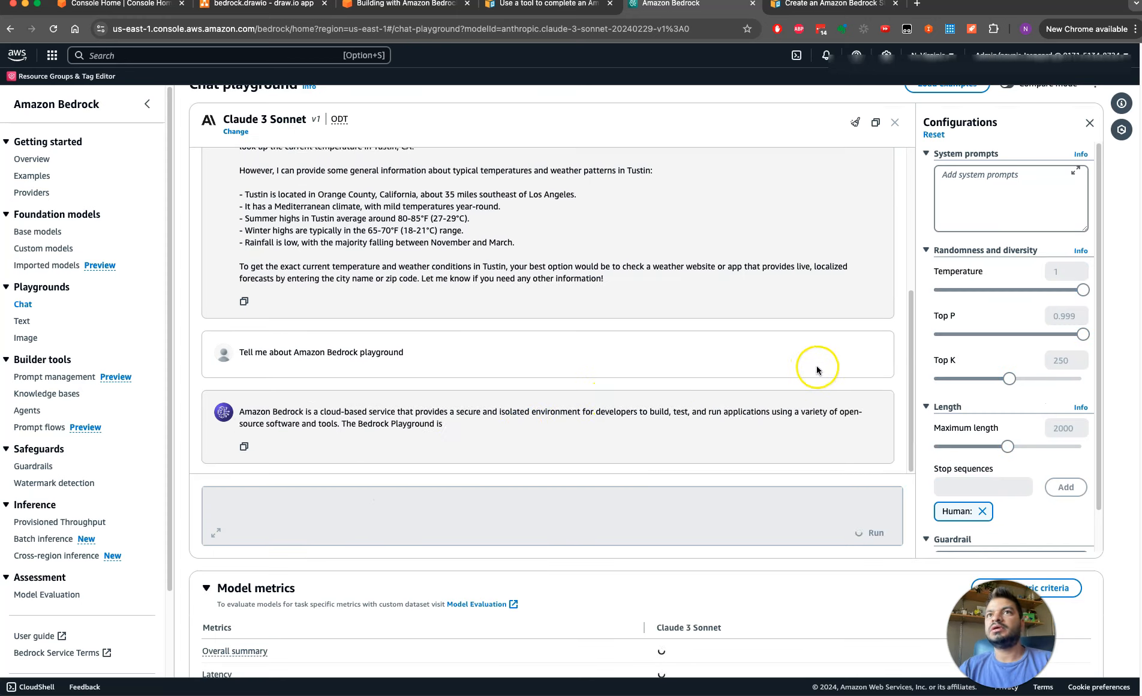
pyautogui.moveTo(910, 361); pyautogui.dragTo(890, 189)
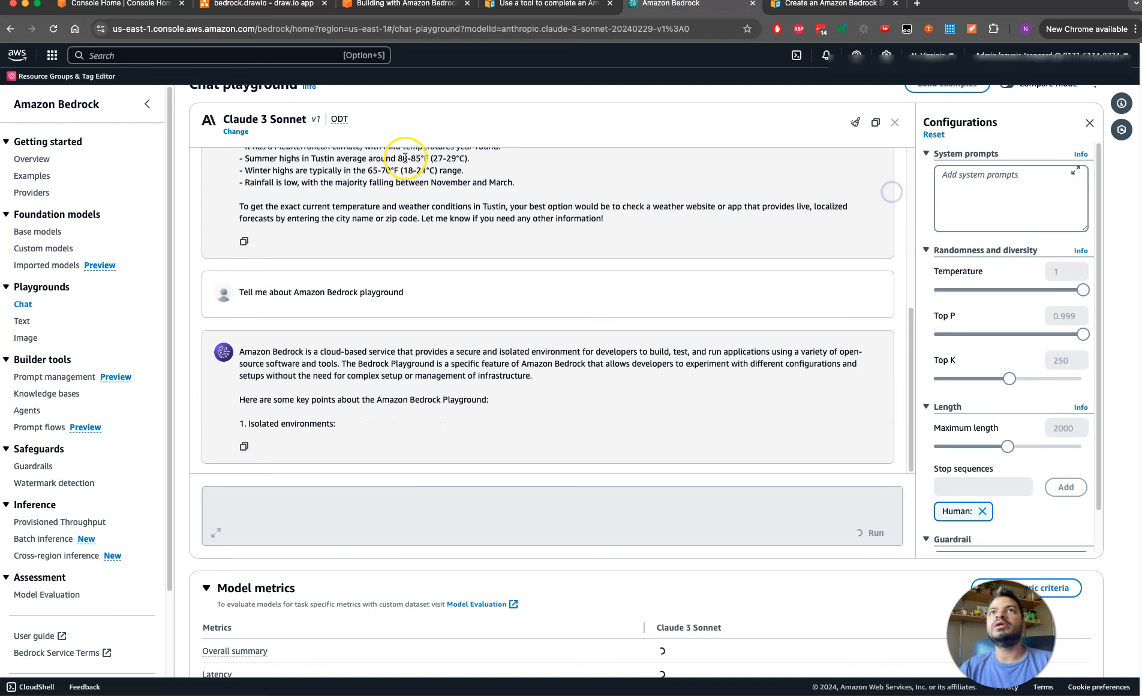
pyautogui.moveTo(222, 119); pyautogui.dragTo(292, 119)
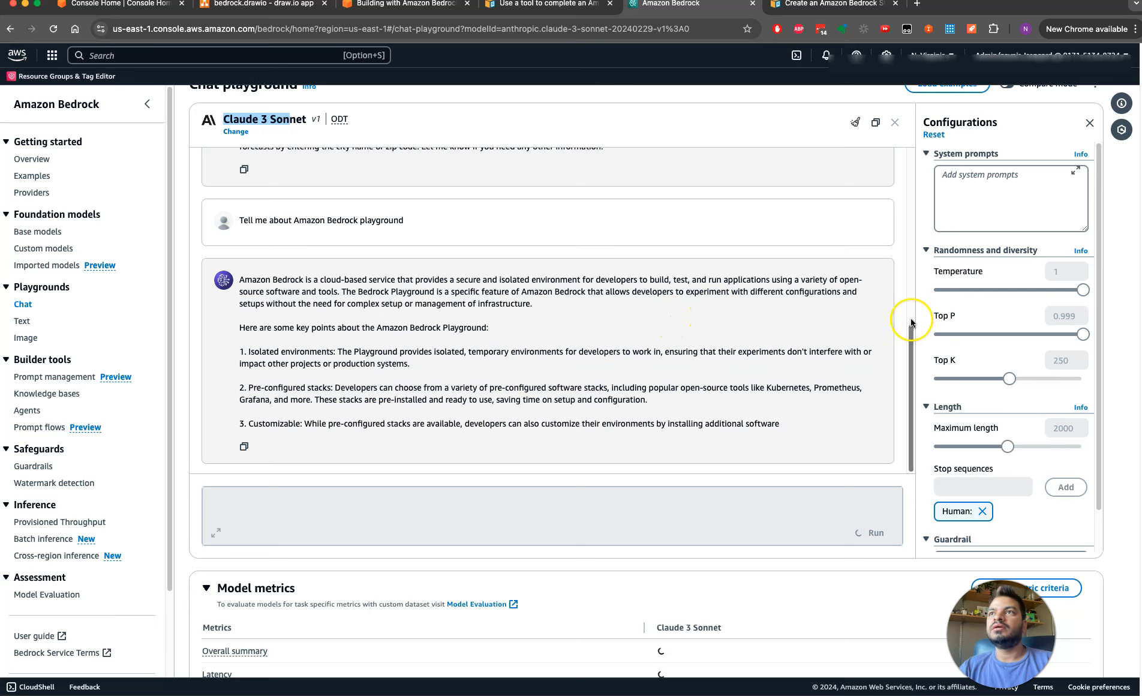
pyautogui.moveTo(911, 395)
pyautogui.mouseDown()
pyautogui.moveTo(888, 293)
pyautogui.moveTo(904, 388)
pyautogui.mouseUp()
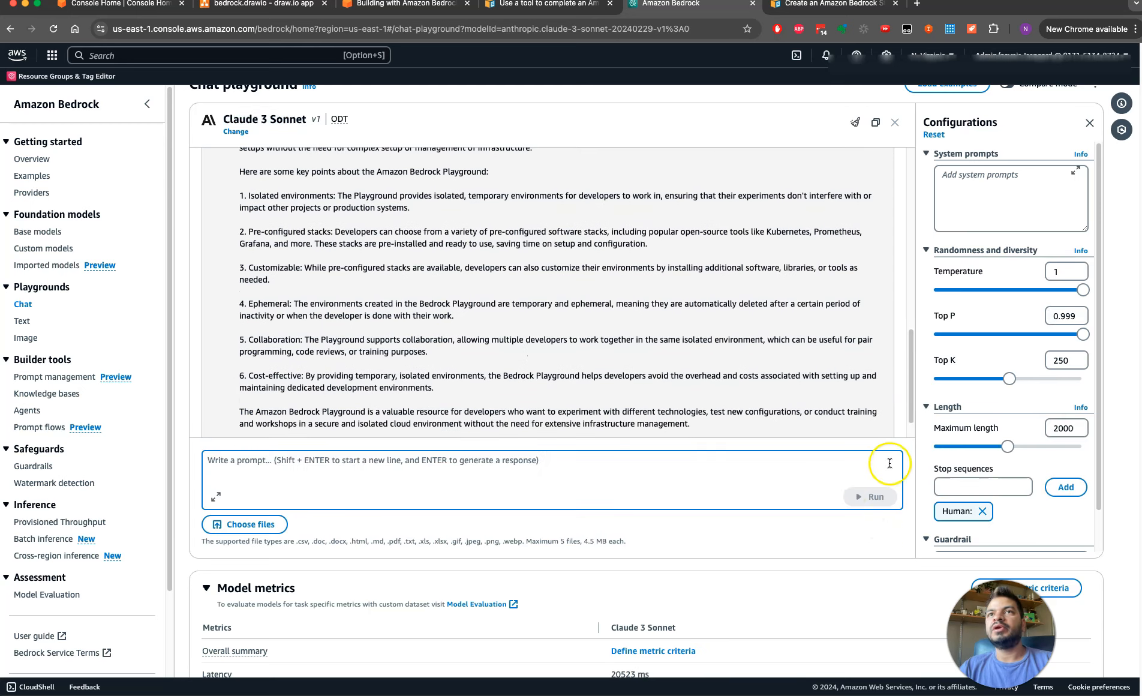
pyautogui.moveTo(917, 399); pyautogui.dragTo(910, 423)
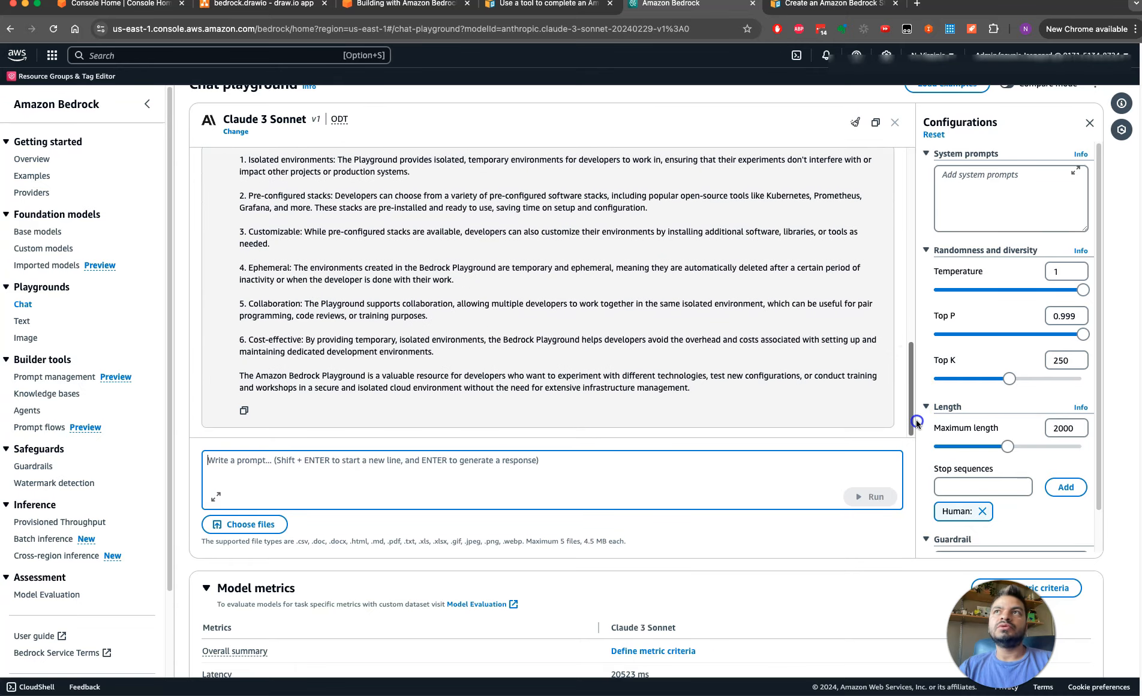
# Look through the Anthropic models offered for the chat, then close the model selection without applying a change
pyautogui.click(235, 132)
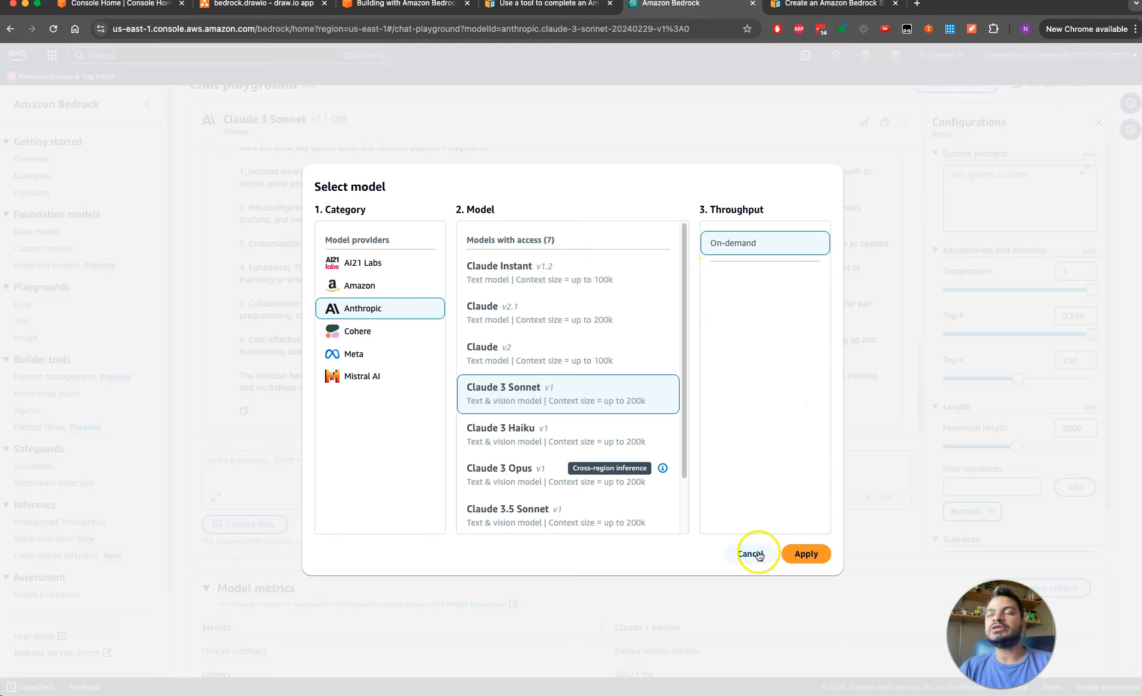
pyautogui.scroll(-2, 689, 514)
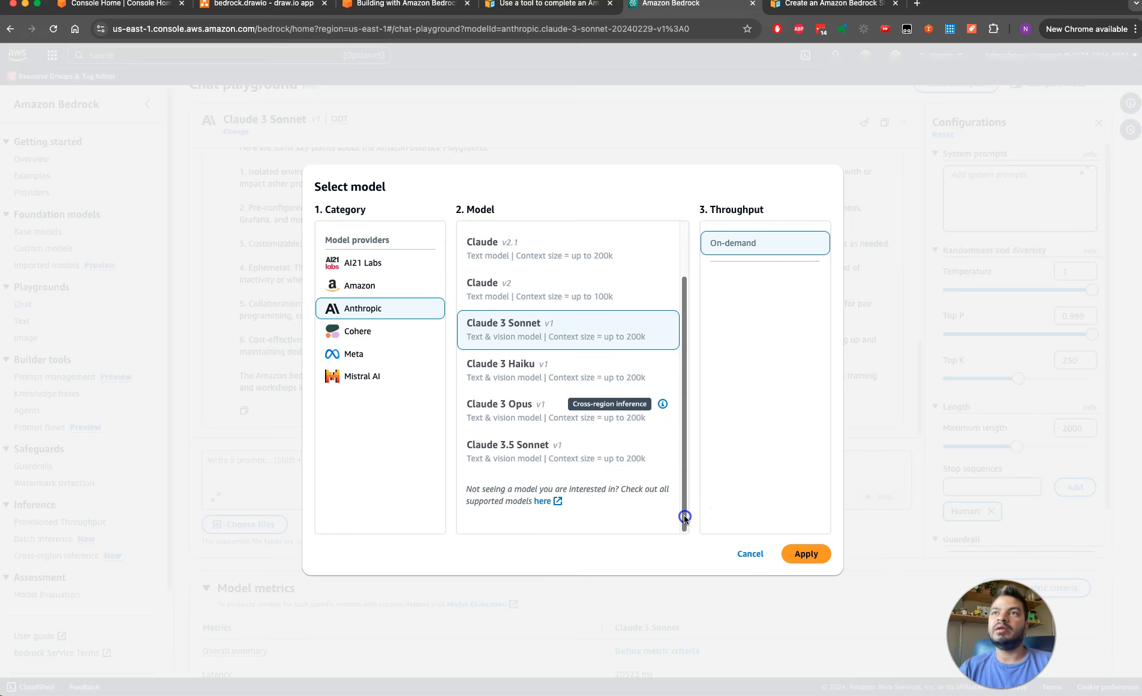
pyautogui.click(758, 554)
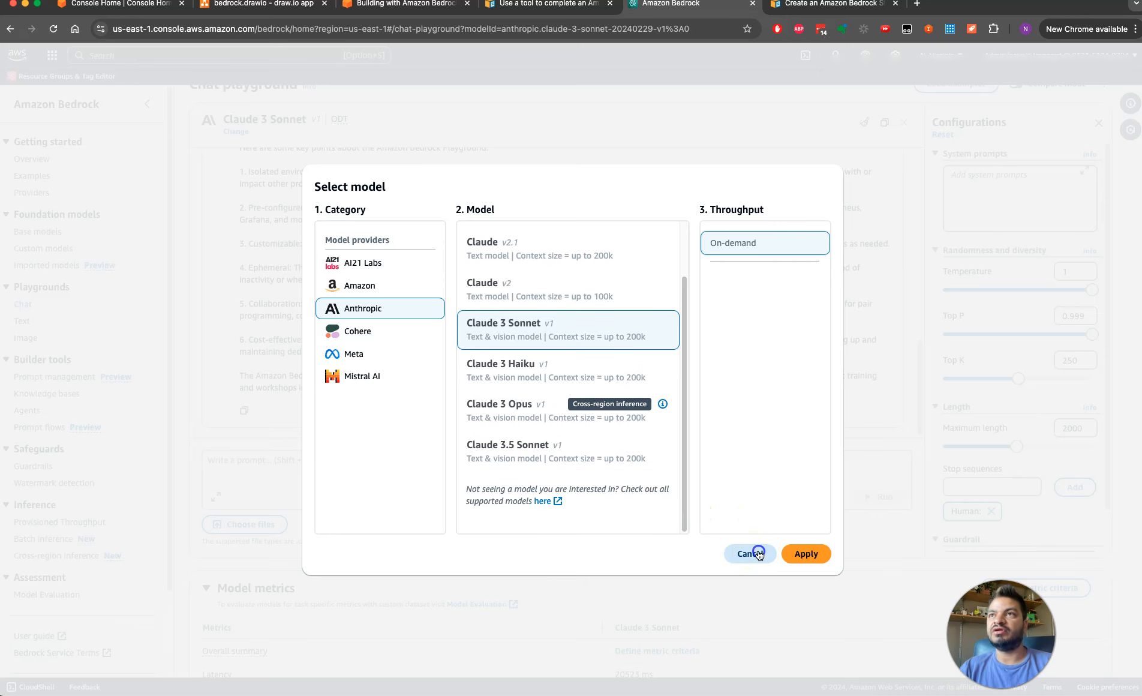
# Open the help on system prompts, check the empty system prompt setting, and look back over the conversation
pyautogui.click(1080, 154)
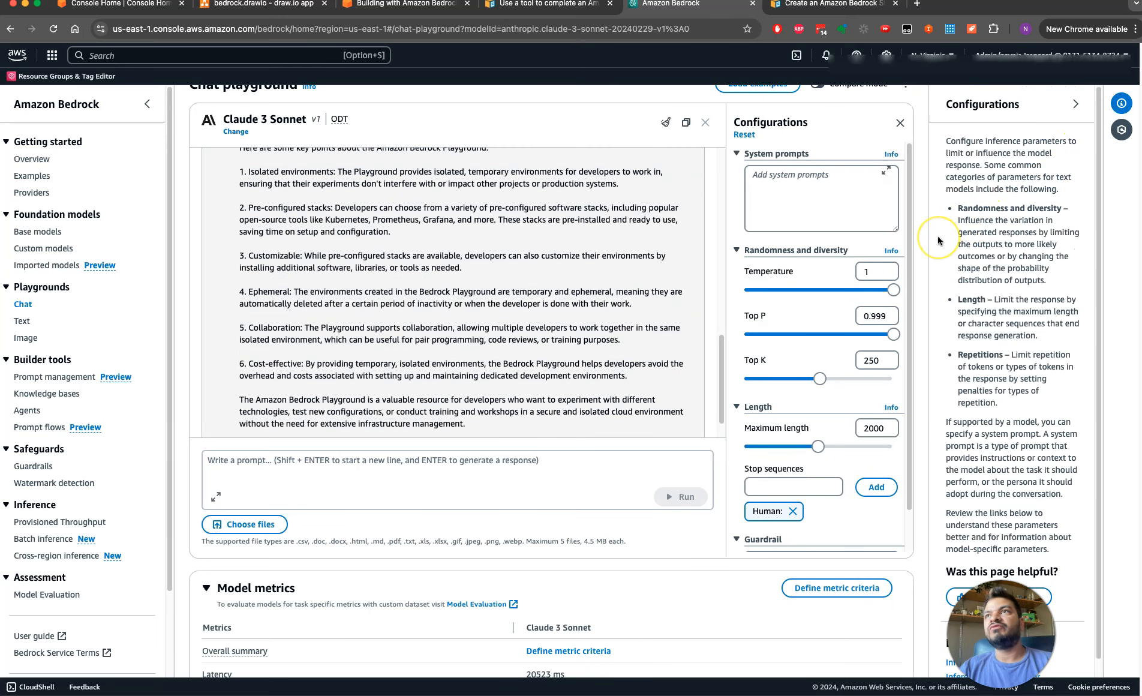
pyautogui.click(795, 181)
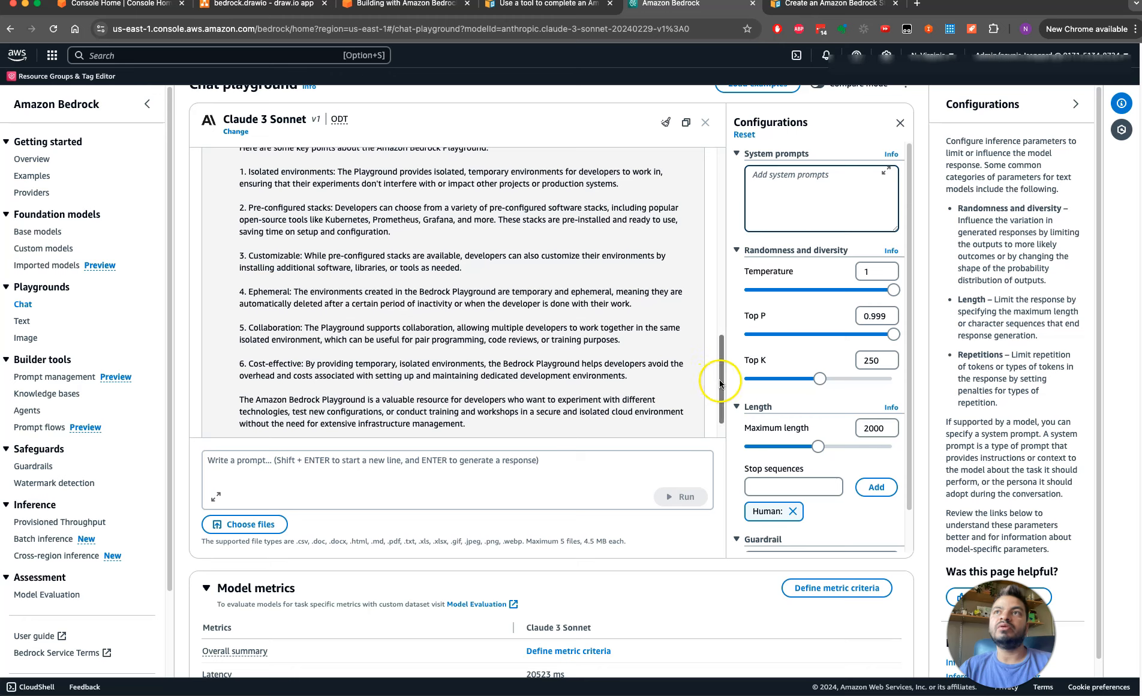
pyautogui.moveTo(724, 385); pyautogui.dragTo(708, 324)
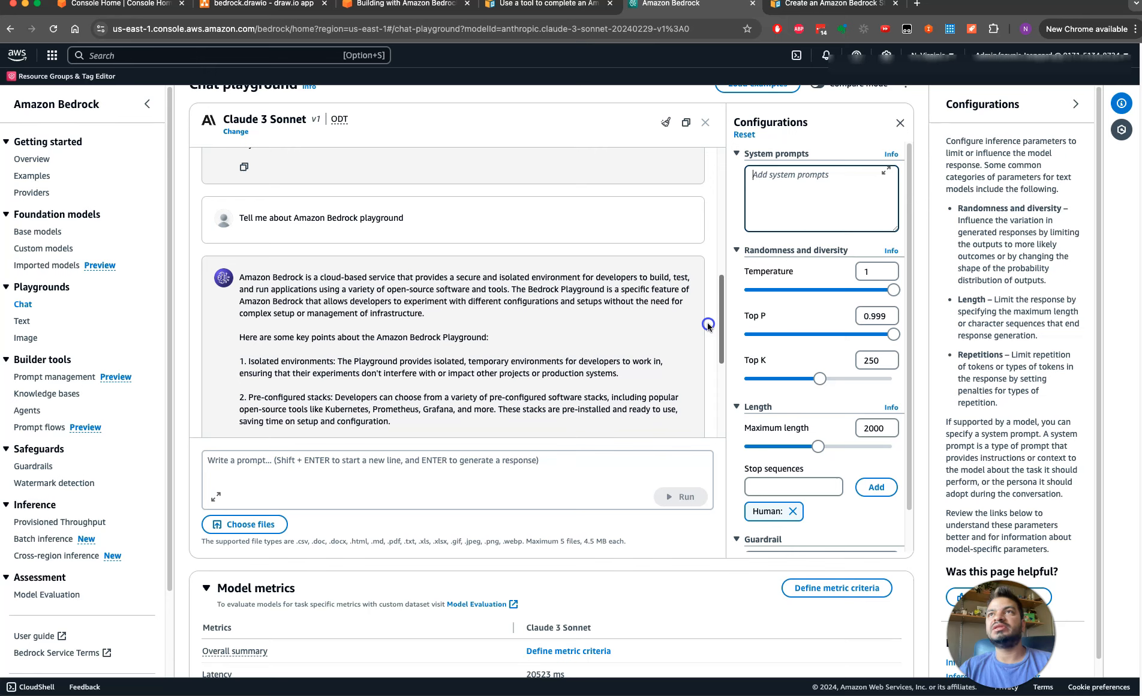
pyautogui.scroll(3, 708, 322)
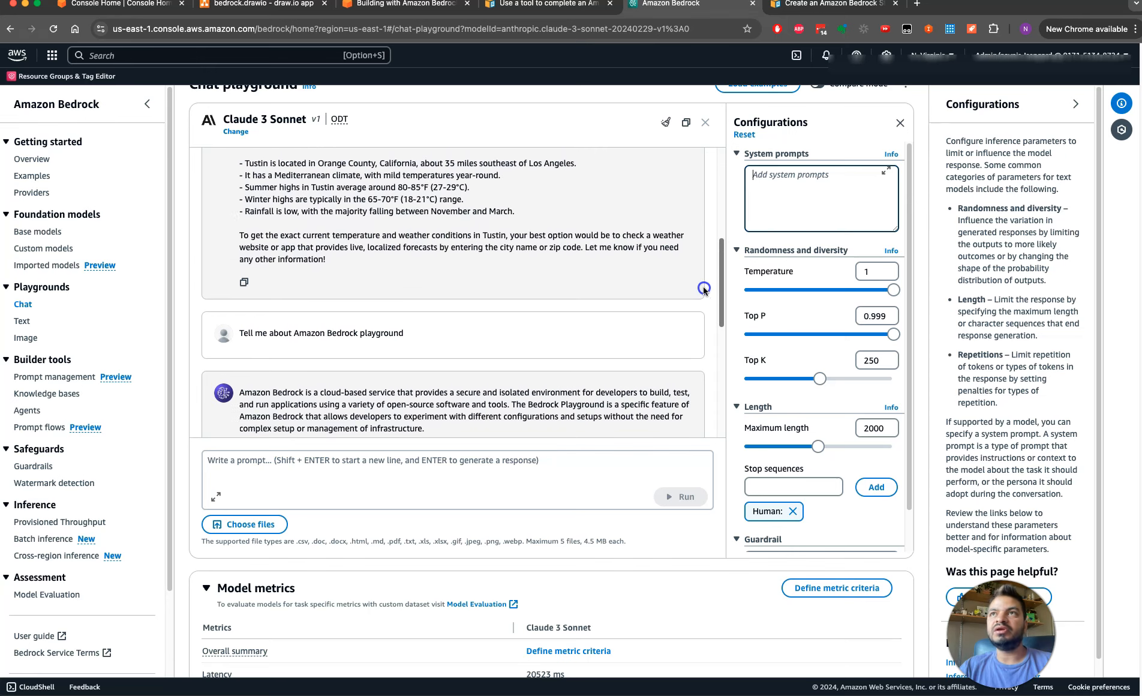
pyautogui.scroll(-3, 711, 342)
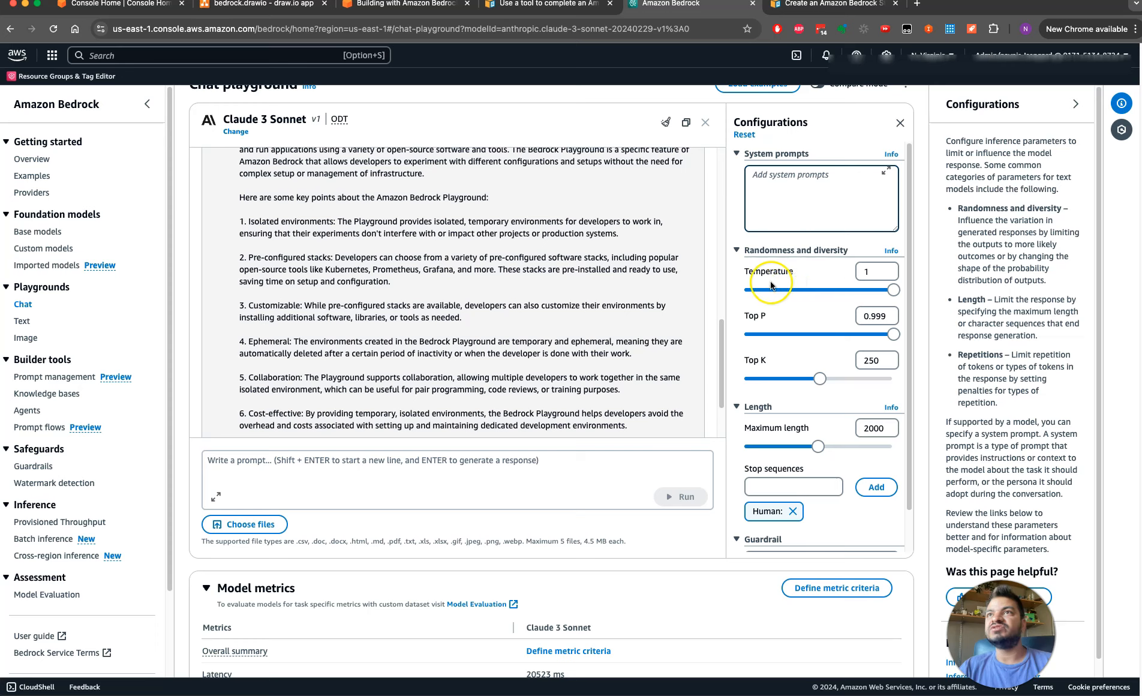
# Lower the model's Temperature to 0.4 in the randomness and diversity settings
pyautogui.moveTo(749, 274); pyautogui.dragTo(789, 274)
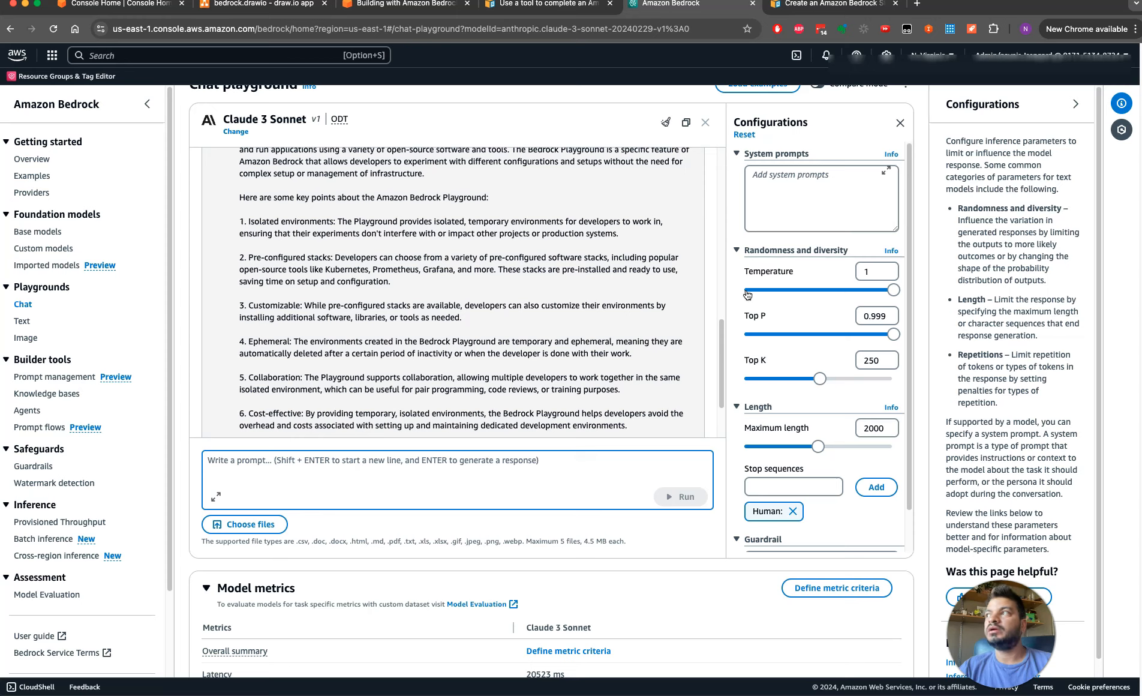
pyautogui.click(873, 269)
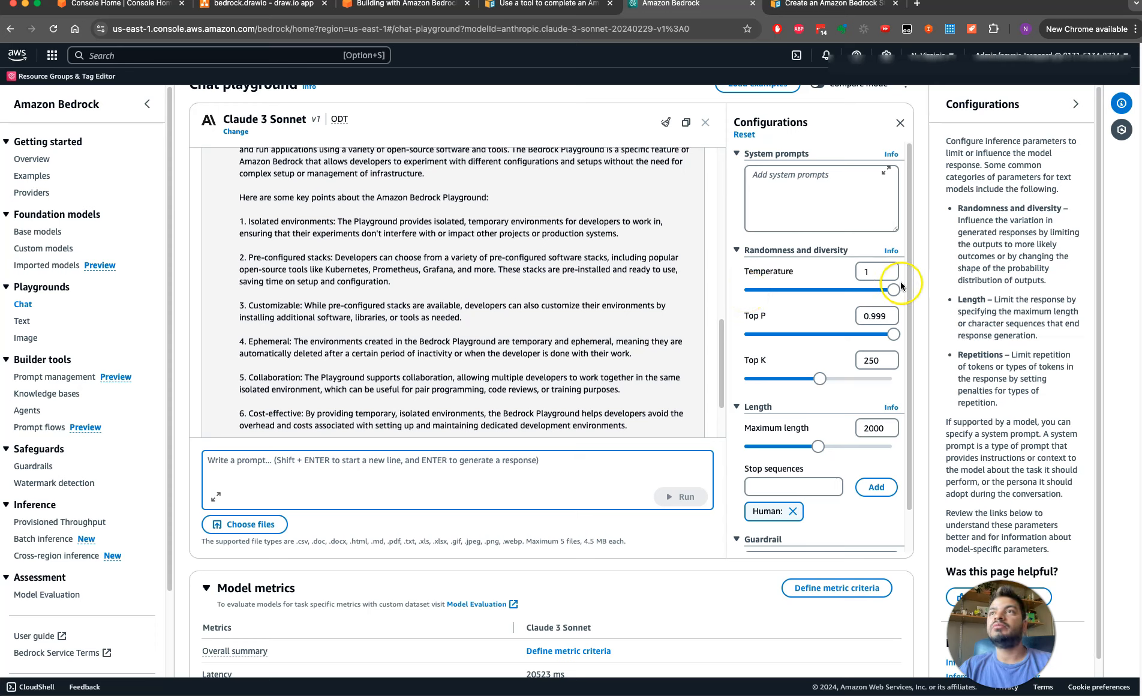
pyautogui.moveTo(894, 290); pyautogui.dragTo(771, 295)
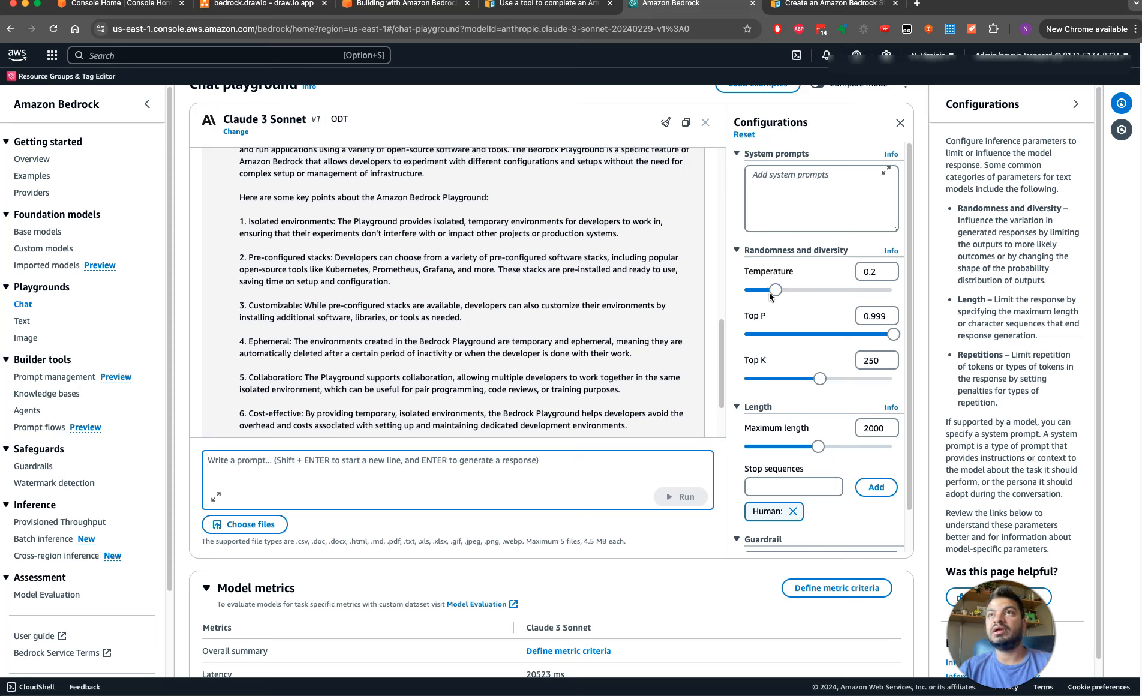
pyautogui.moveTo(776, 289); pyautogui.dragTo(804, 291)
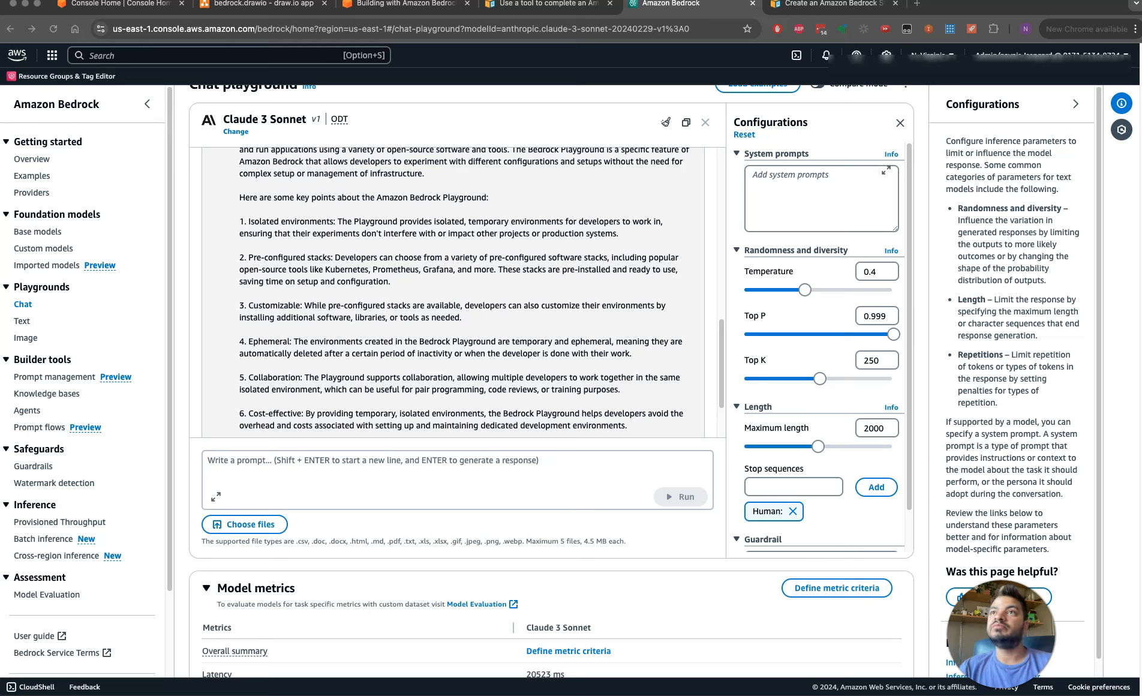
# Examine the Top K setting alongside the word choices in the Collaboration and Ephemeral points of the response
pyautogui.click(761, 366)
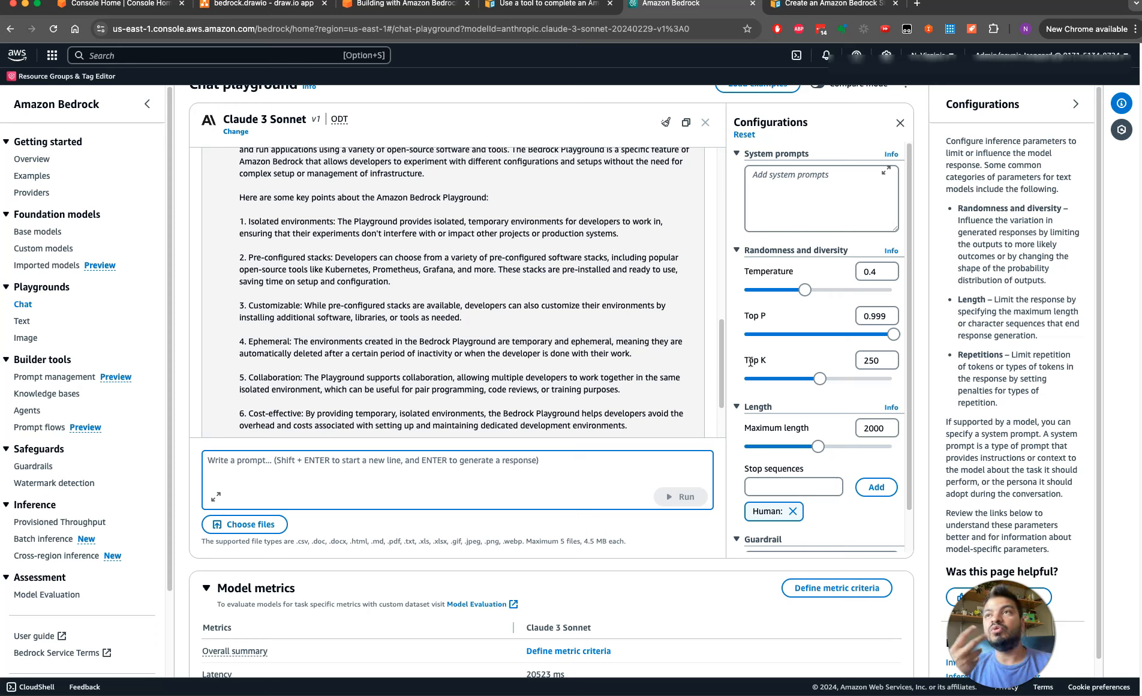
pyautogui.doubleClick(861, 360)
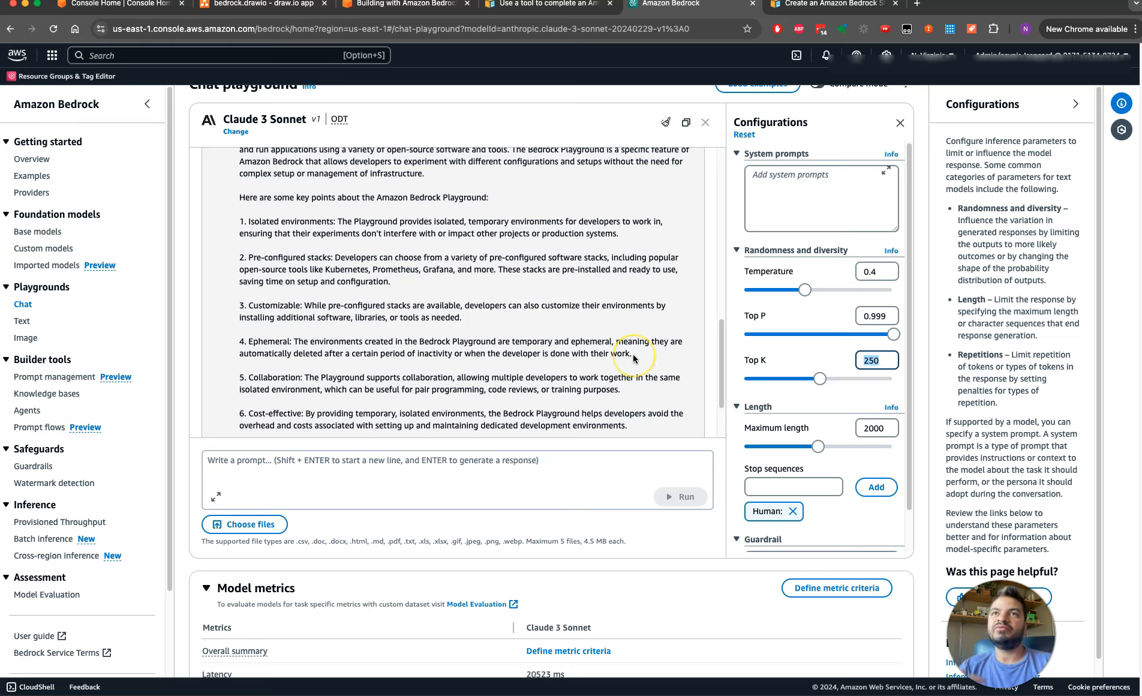
pyautogui.click(323, 382)
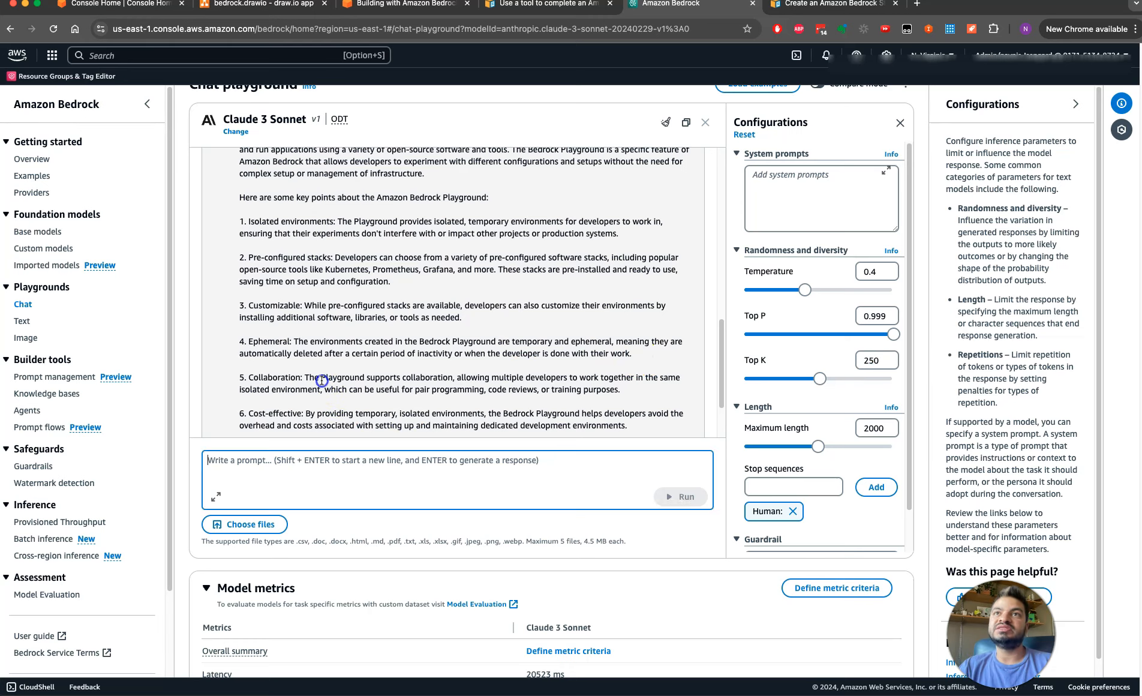
pyautogui.moveTo(321, 377); pyautogui.dragTo(365, 375)
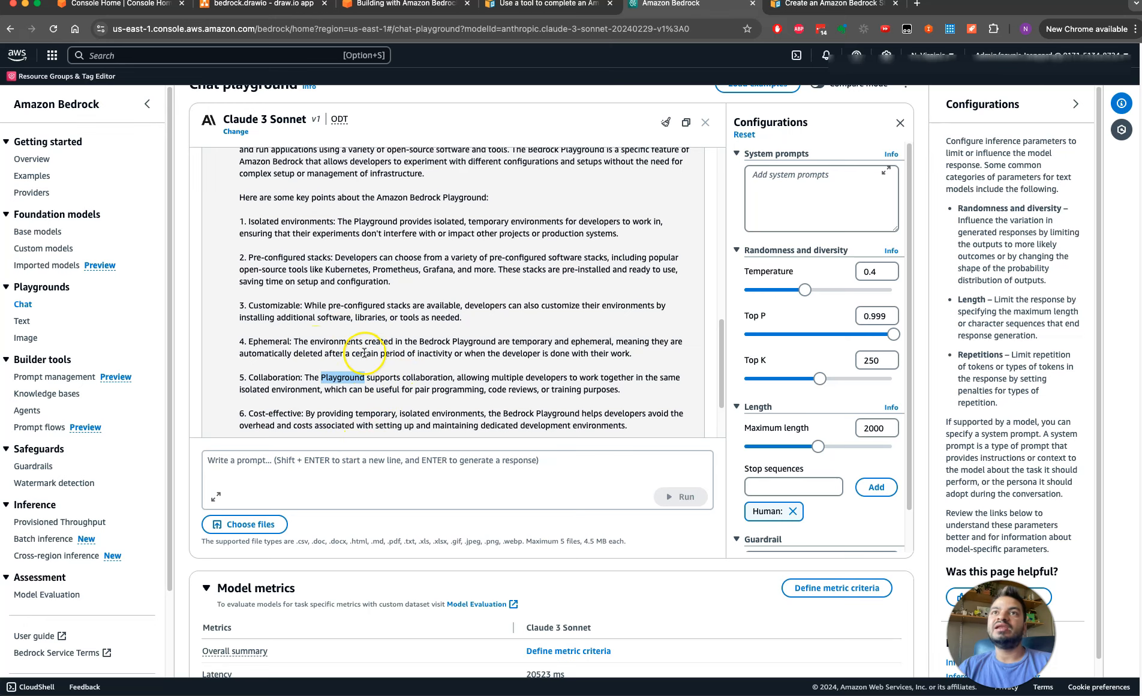
pyautogui.moveTo(311, 341); pyautogui.dragTo(361, 343)
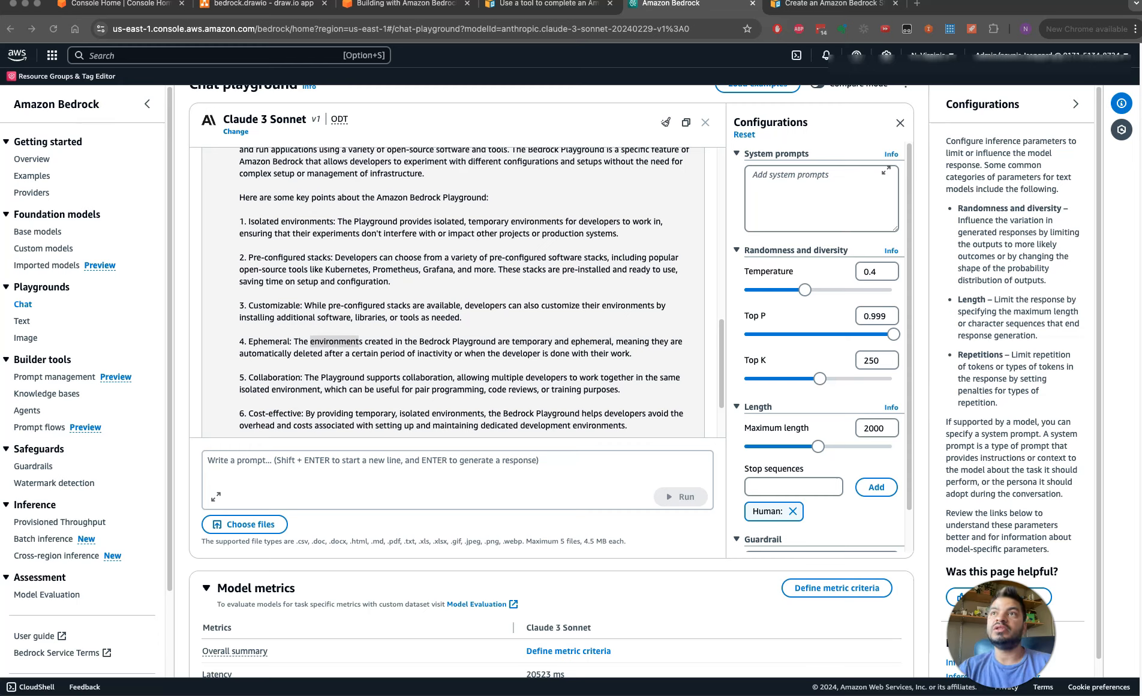
pyautogui.click(738, 351)
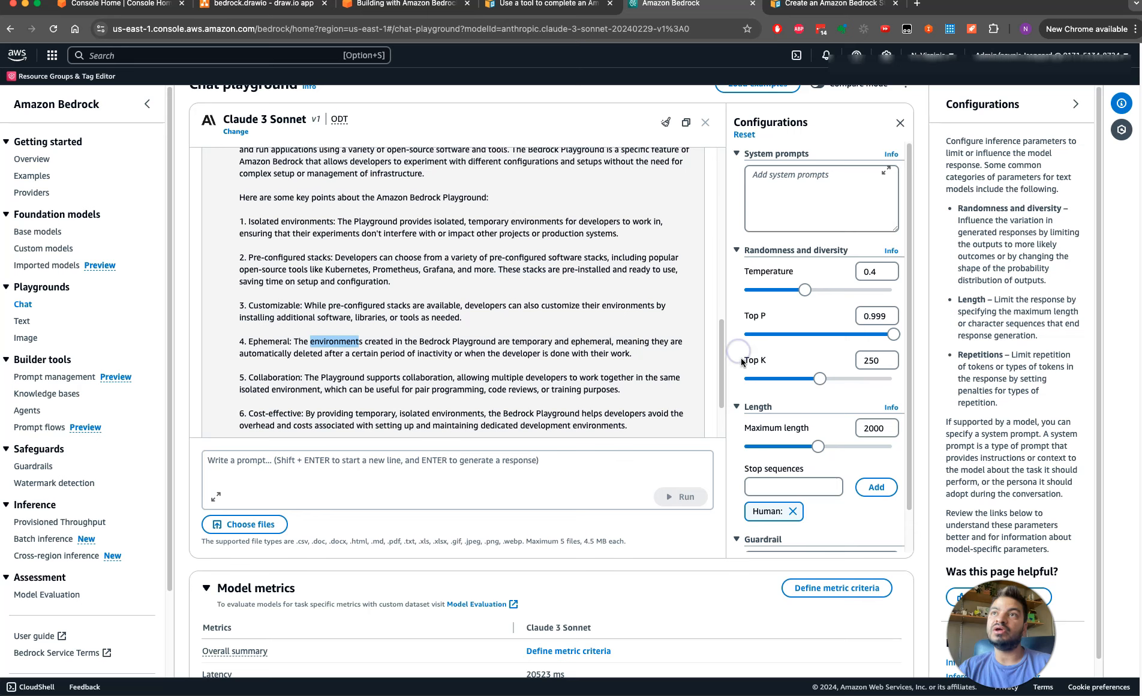
pyautogui.moveTo(742, 360); pyautogui.dragTo(770, 361)
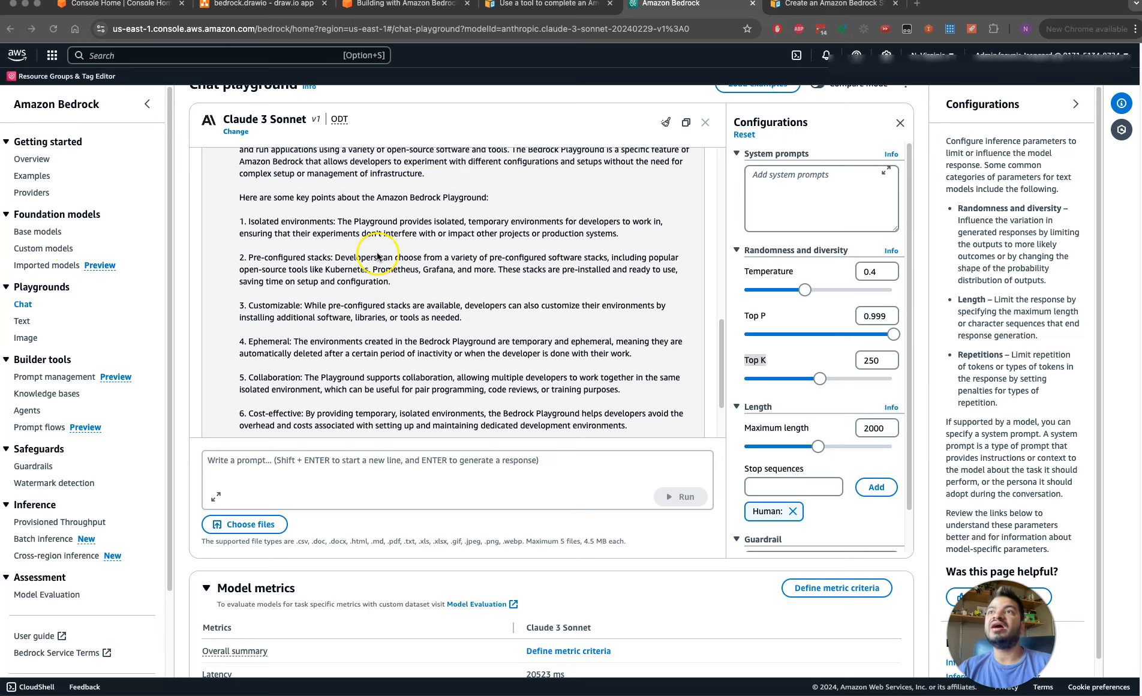
pyautogui.click(798, 363)
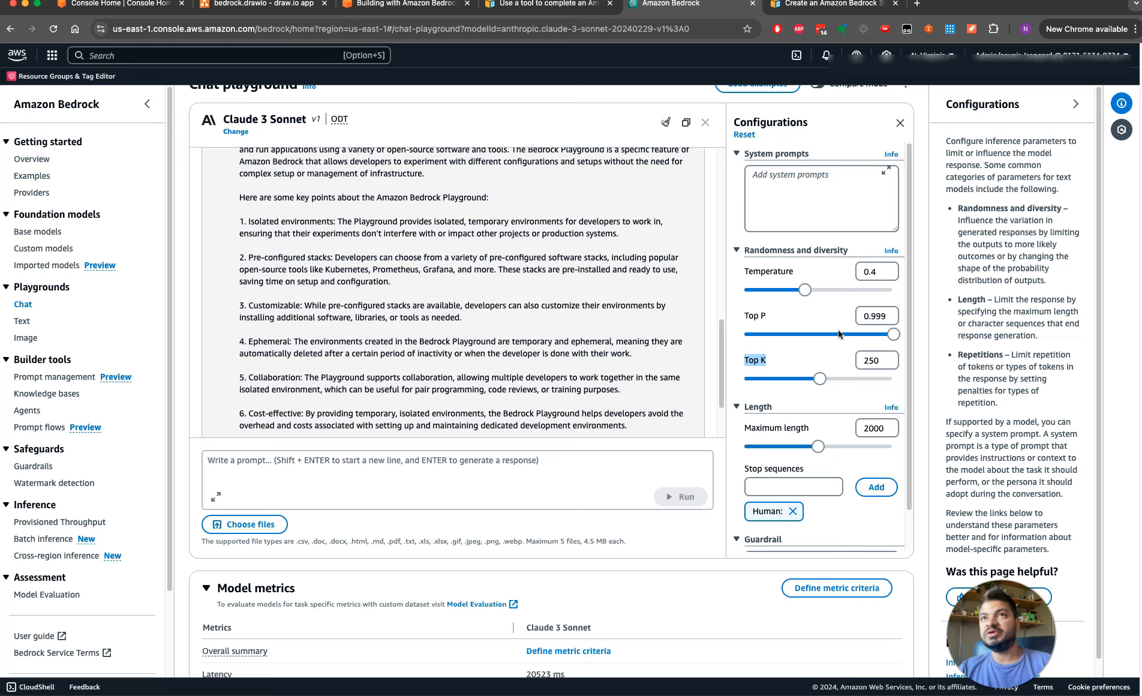
# Examine the Maximum length setting and compare it with the length of the Bedrock playground response
pyautogui.moveTo(774, 428); pyautogui.dragTo(823, 434)
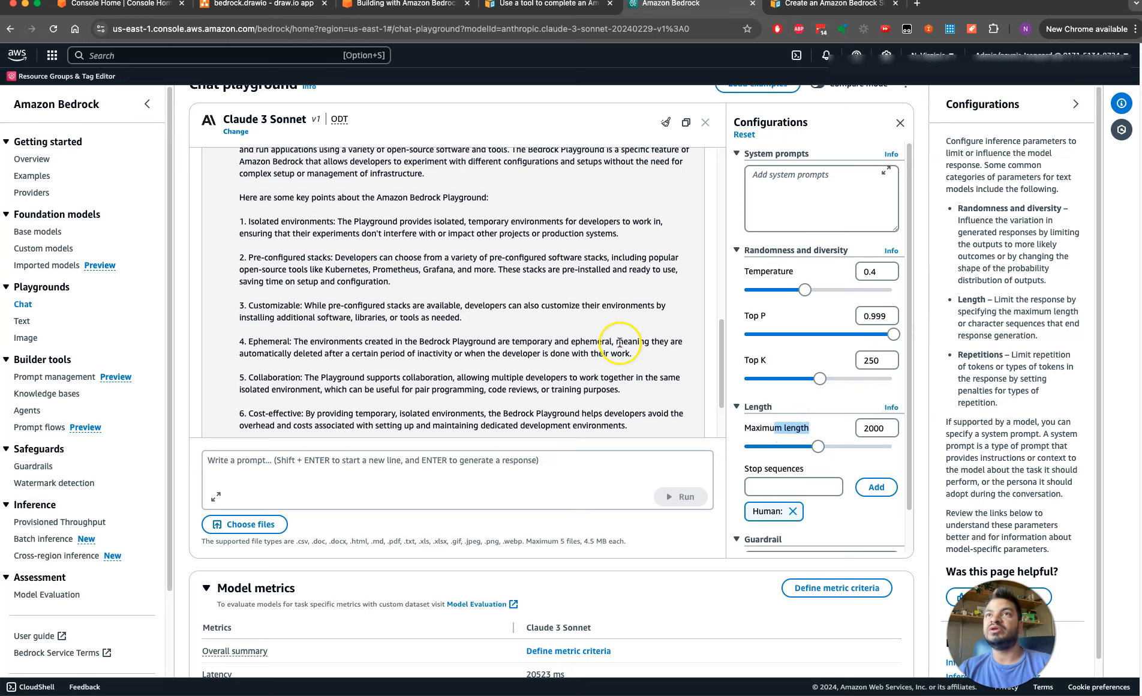
pyautogui.moveTo(723, 368)
pyautogui.mouseDown()
pyautogui.moveTo(722, 415)
pyautogui.moveTo(723, 348)
pyautogui.moveTo(725, 376)
pyautogui.mouseUp()
pyautogui.click(757, 430)
pyautogui.moveTo(766, 430); pyautogui.dragTo(796, 428)
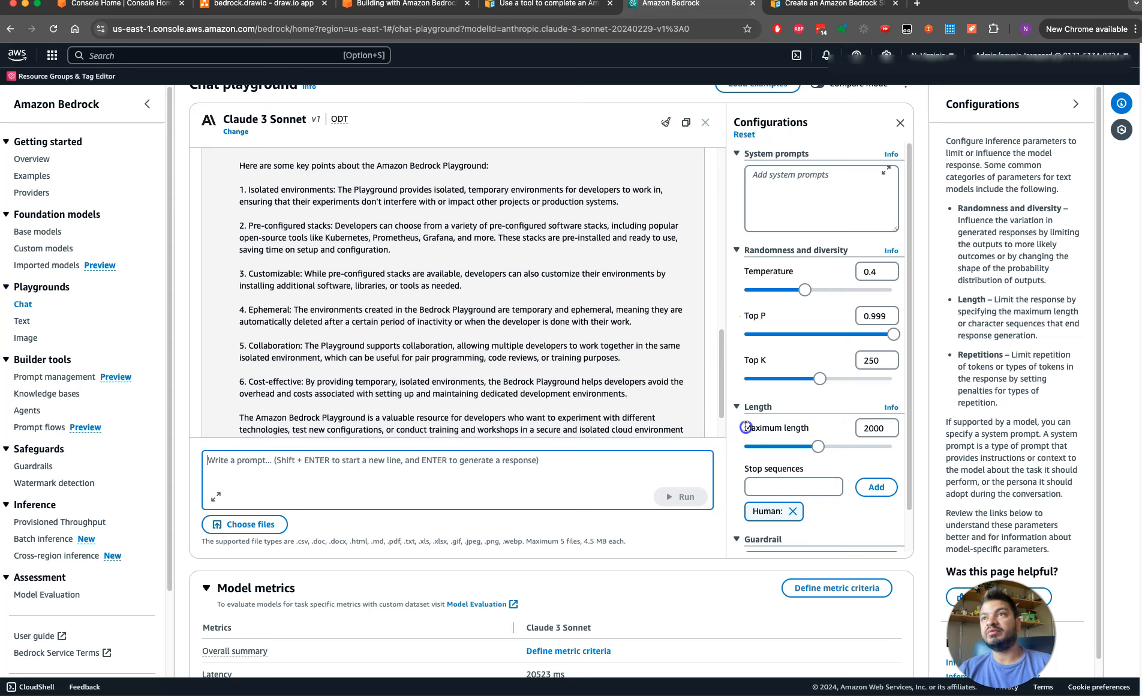
pyautogui.moveTo(744, 430); pyautogui.dragTo(820, 427)
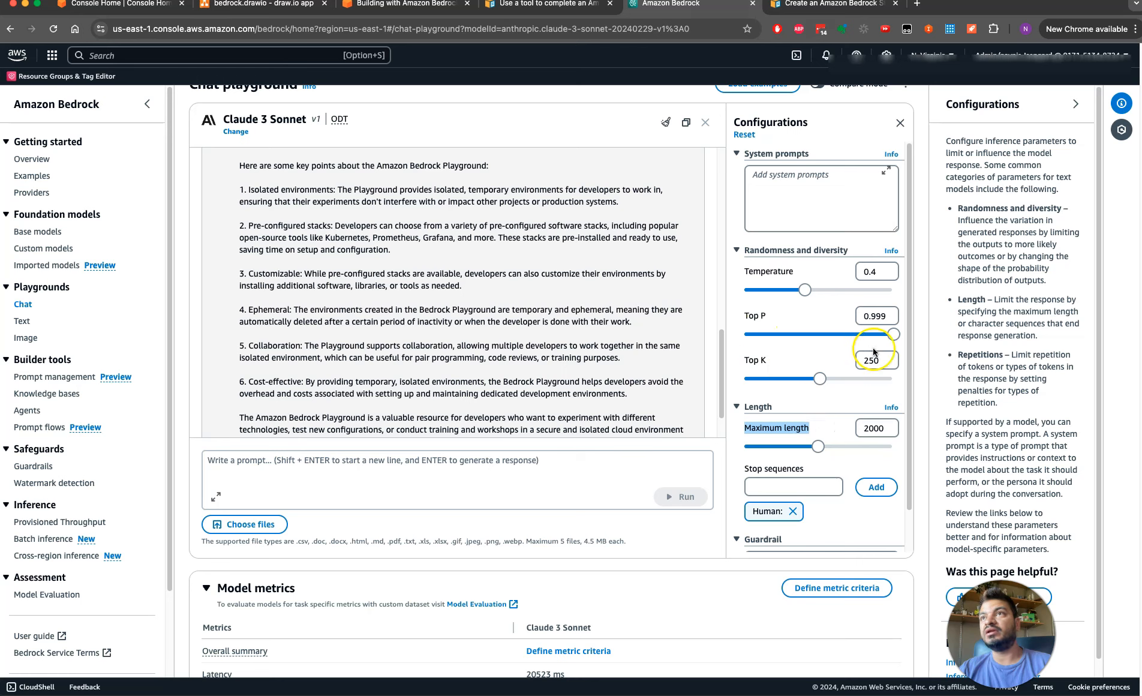
# Review the Top K and Maximum length settings against the wording of the Ephemeral point in the response
pyautogui.doubleClick(885, 363)
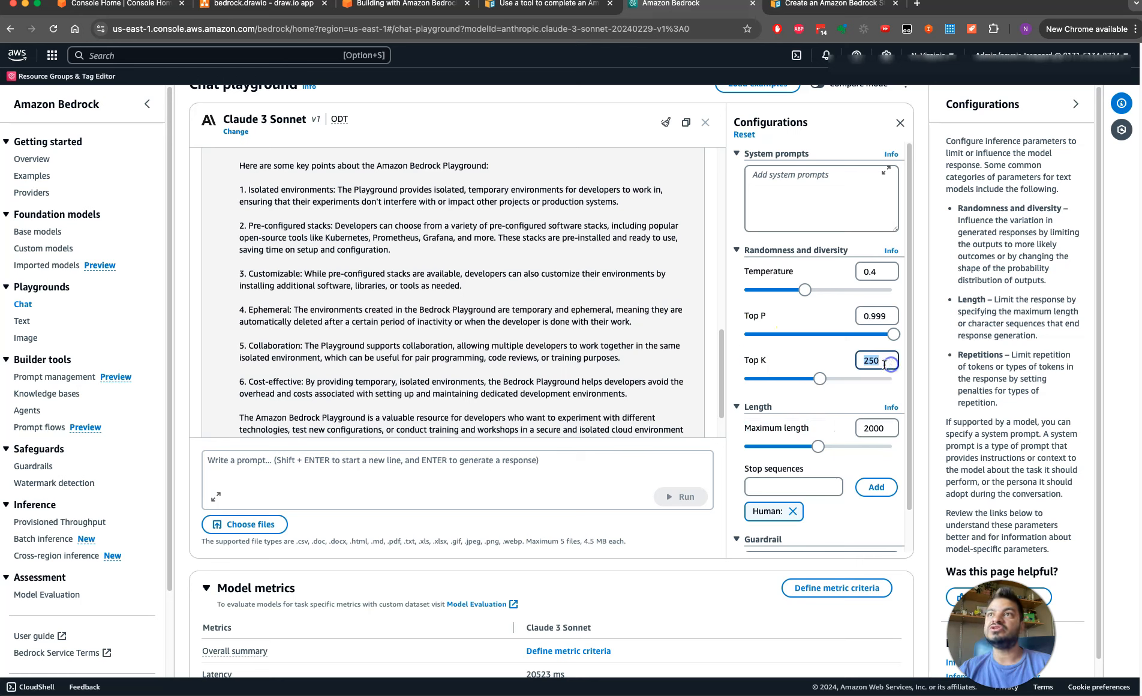
pyautogui.click(777, 360)
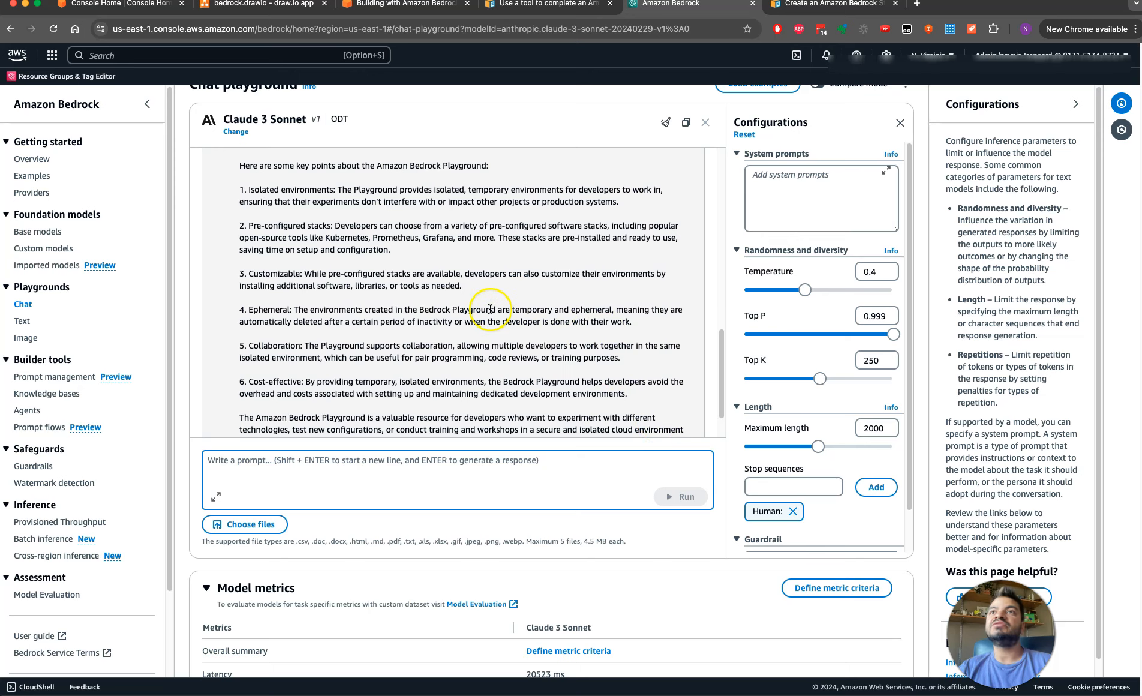
pyautogui.click(454, 311)
pyautogui.doubleClick(473, 309)
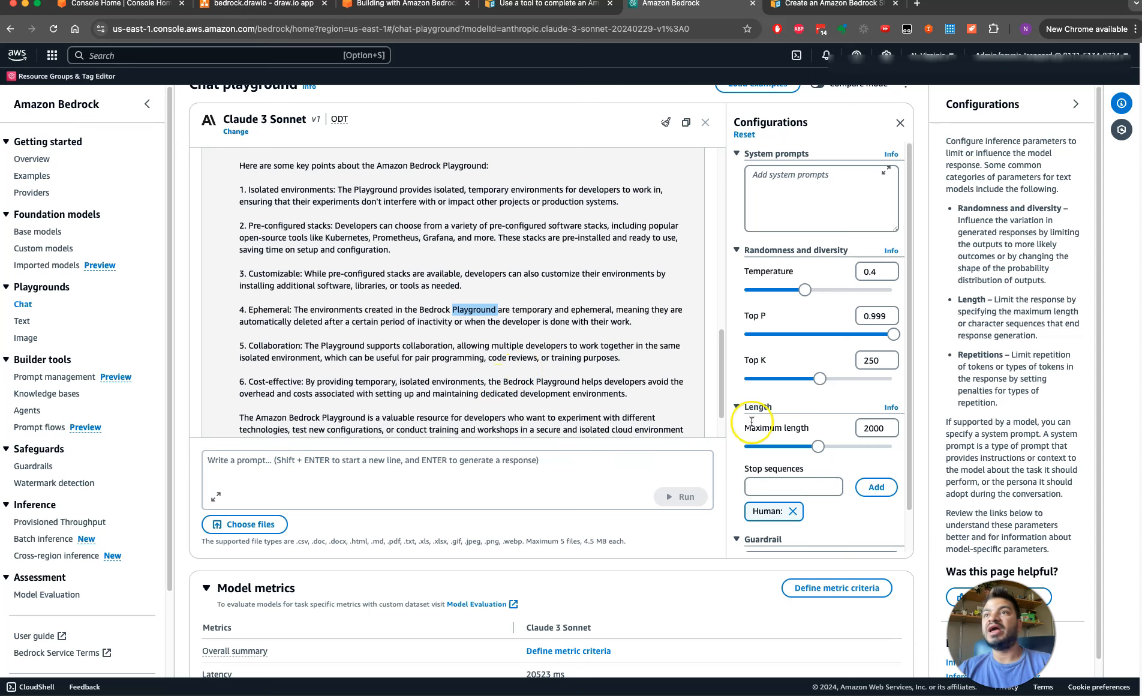
pyautogui.moveTo(744, 428); pyautogui.dragTo(811, 430)
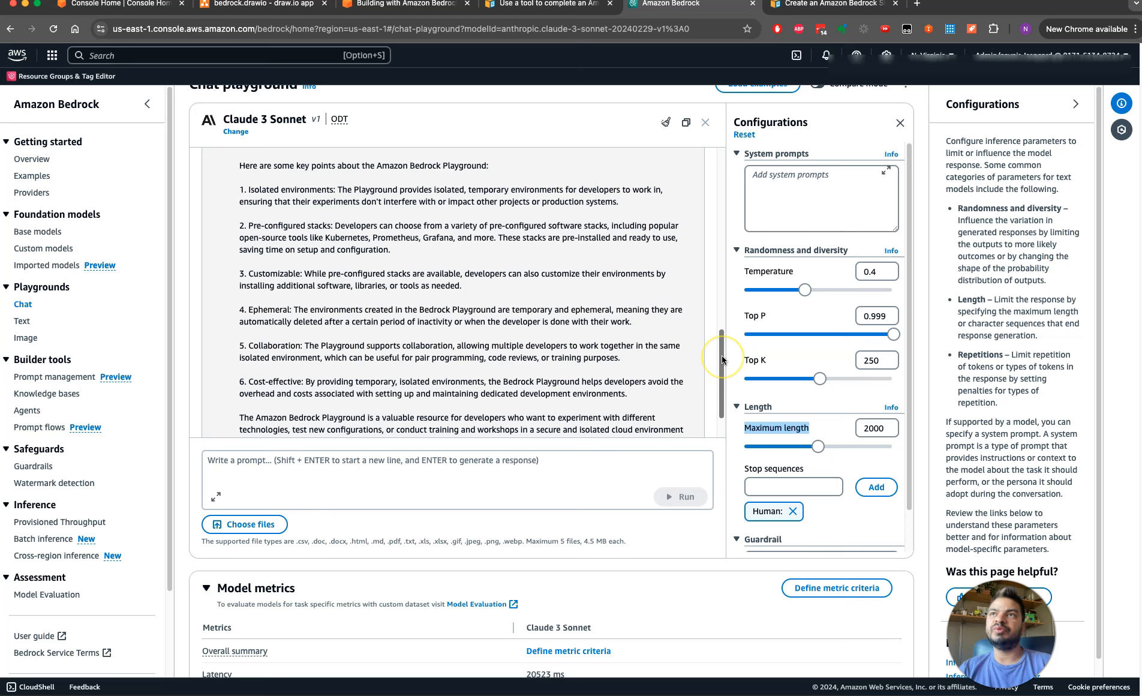
pyautogui.moveTo(723, 357); pyautogui.dragTo(723, 349)
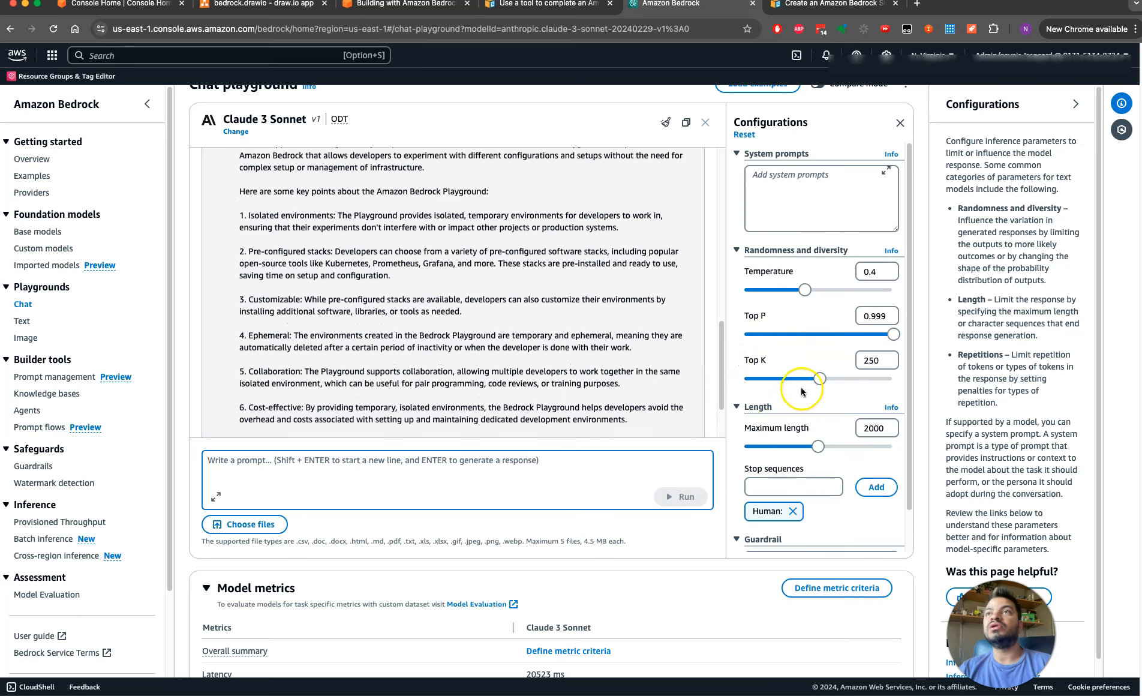
# Raise the Temperature to 1 and run the prompt "write me a poem about "California""
pyautogui.moveTo(722, 353); pyautogui.dragTo(722, 376)
pyautogui.moveTo(805, 296); pyautogui.dragTo(903, 301)
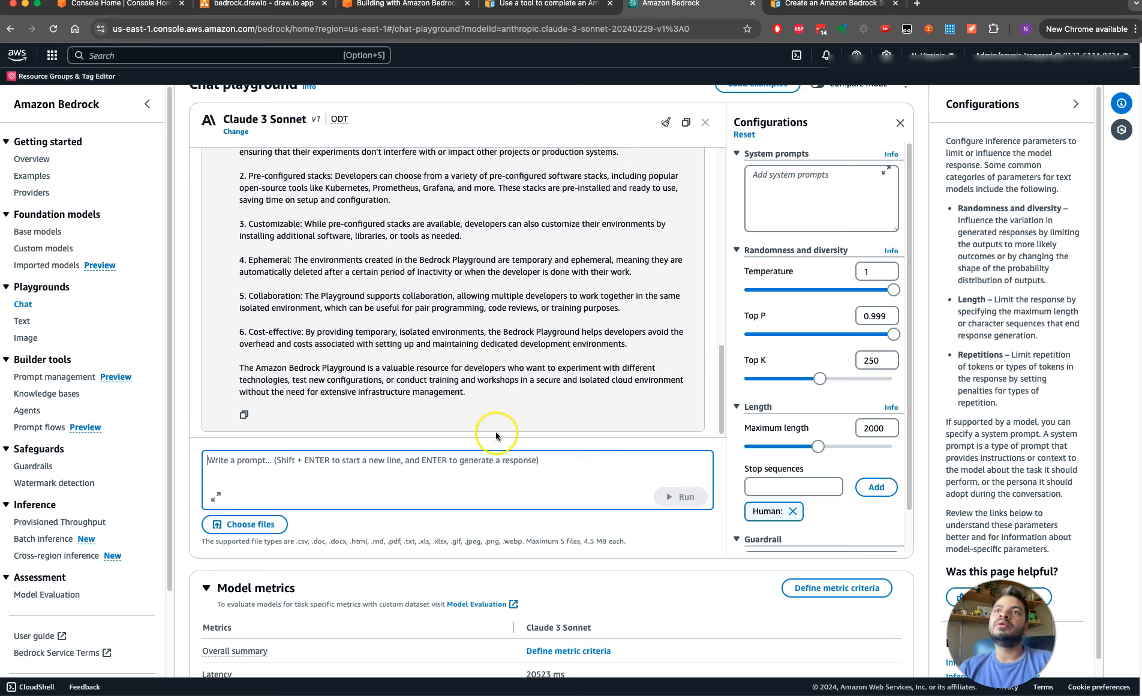
pyautogui.write('w')
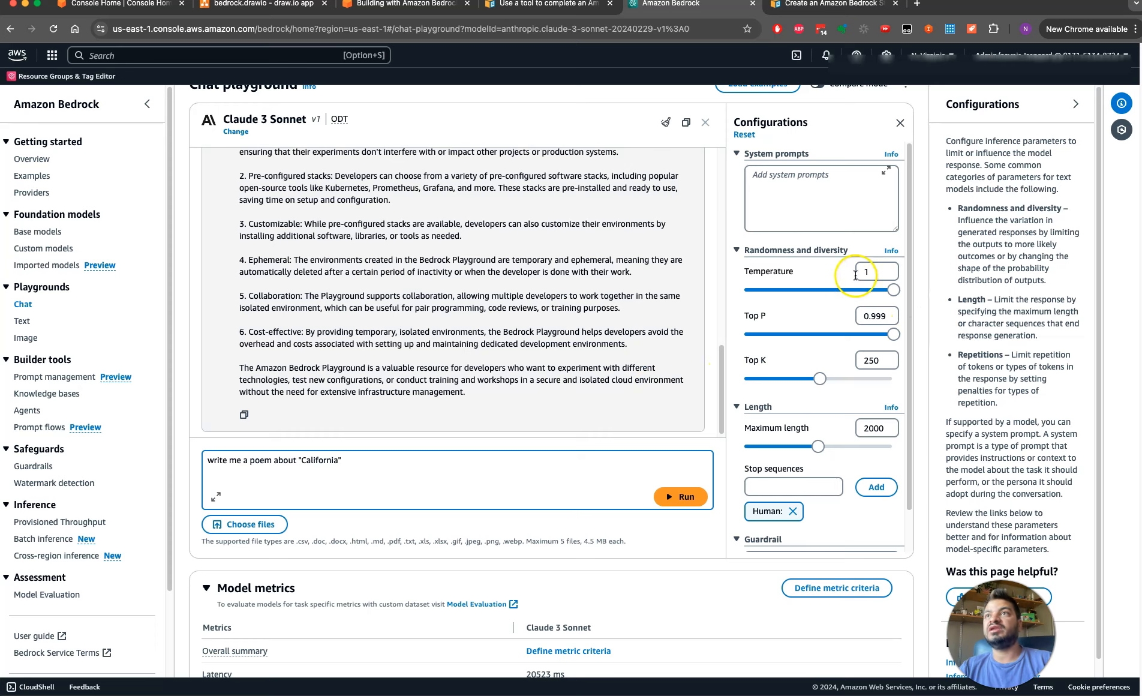
pyautogui.click(664, 507)
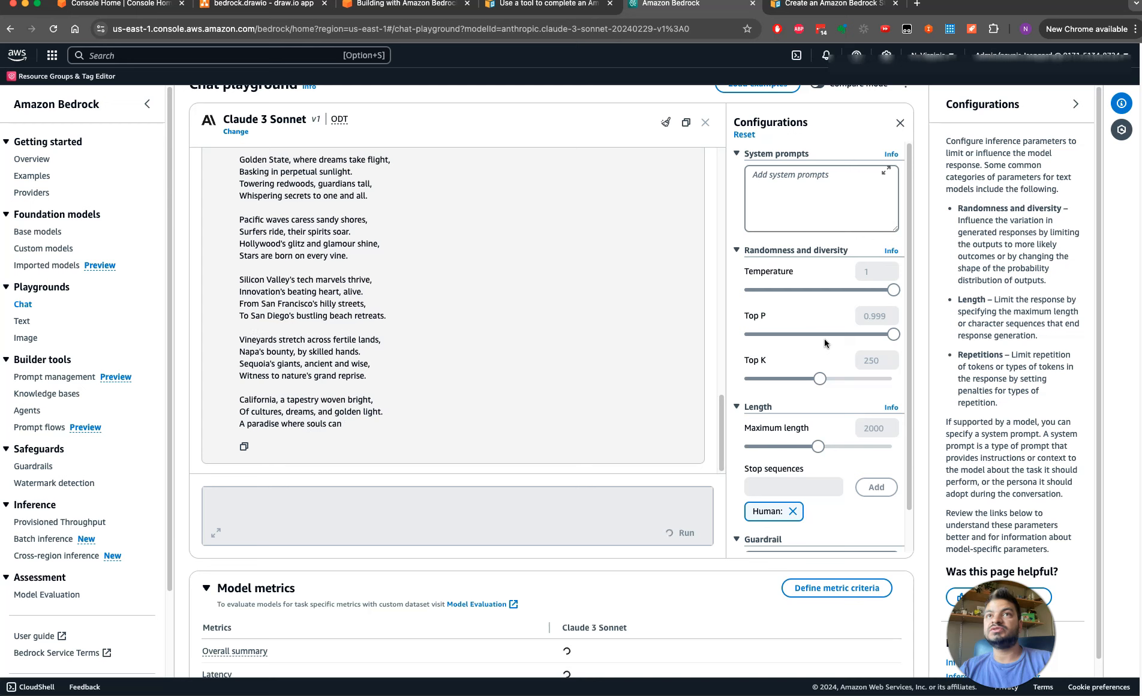
# Copy the California poem prompt from the conversation, run it again with the same settings, and read through the second poem
pyautogui.moveTo(723, 384); pyautogui.dragTo(725, 339)
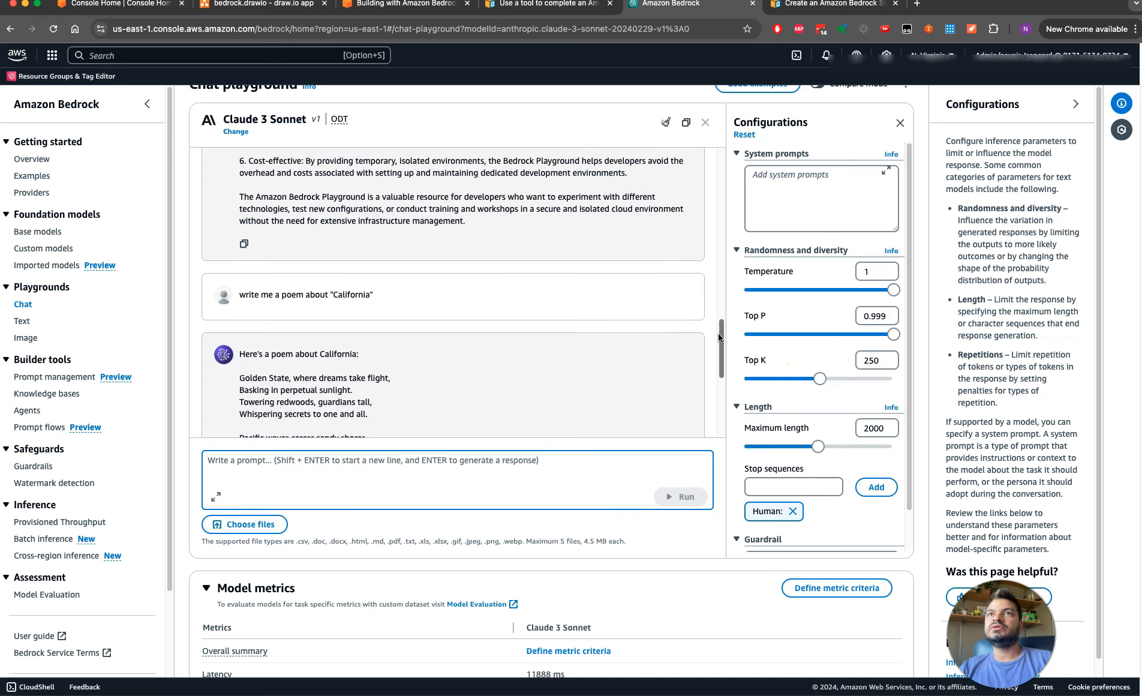
pyautogui.moveTo(418, 304); pyautogui.dragTo(229, 295)
pyautogui.press('super+c')
pyautogui.click(240, 474)
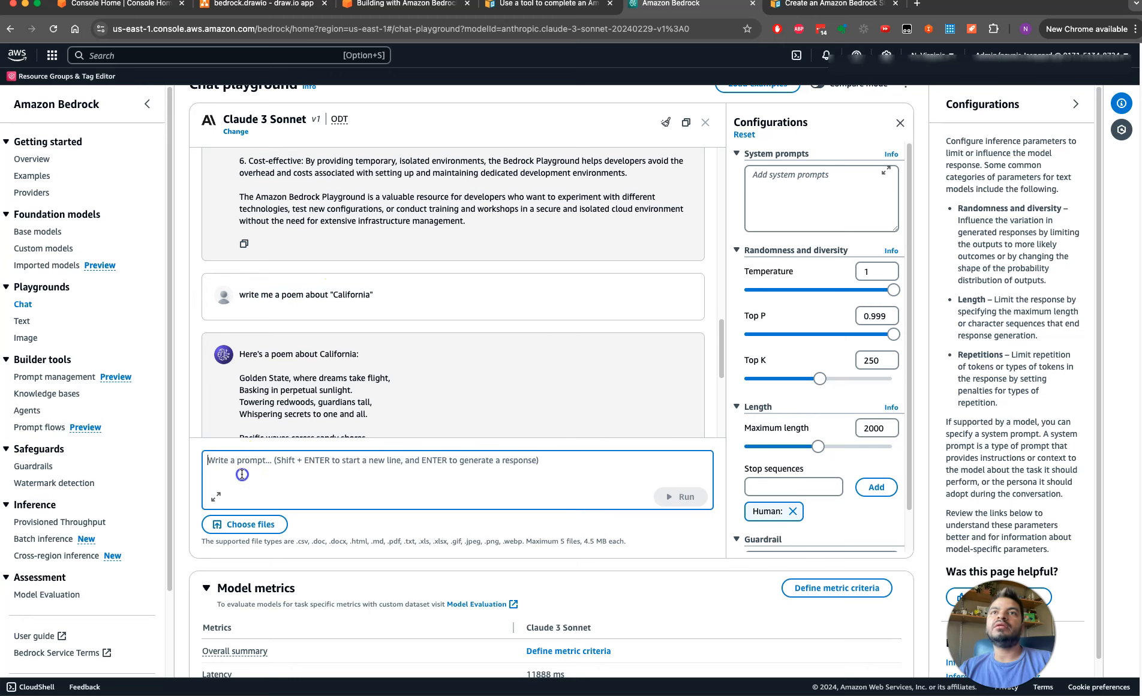
pyautogui.press('super+v')
pyautogui.click(680, 496)
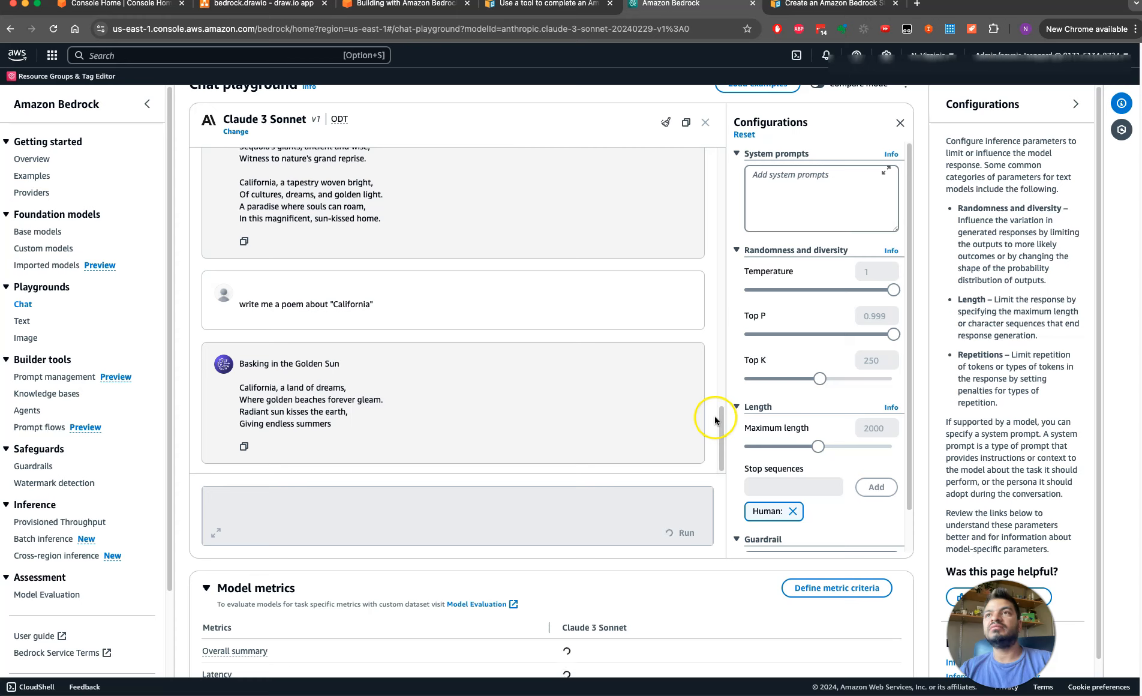
pyautogui.scroll(3, 708, 341)
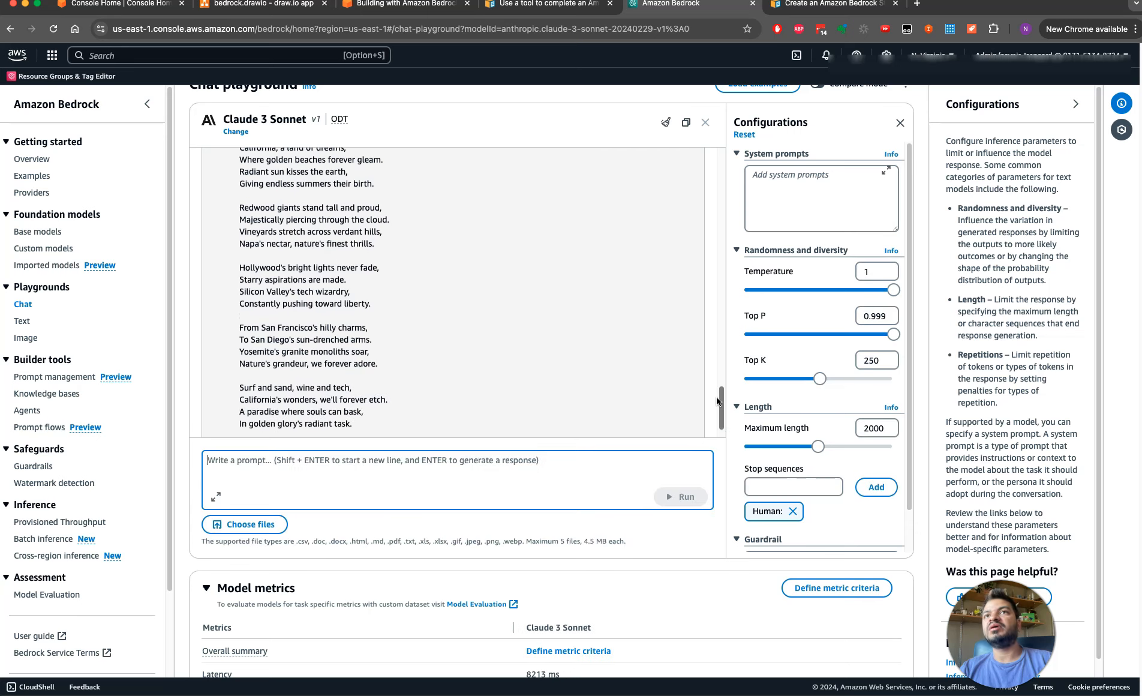
pyautogui.moveTo(724, 413); pyautogui.dragTo(749, 436)
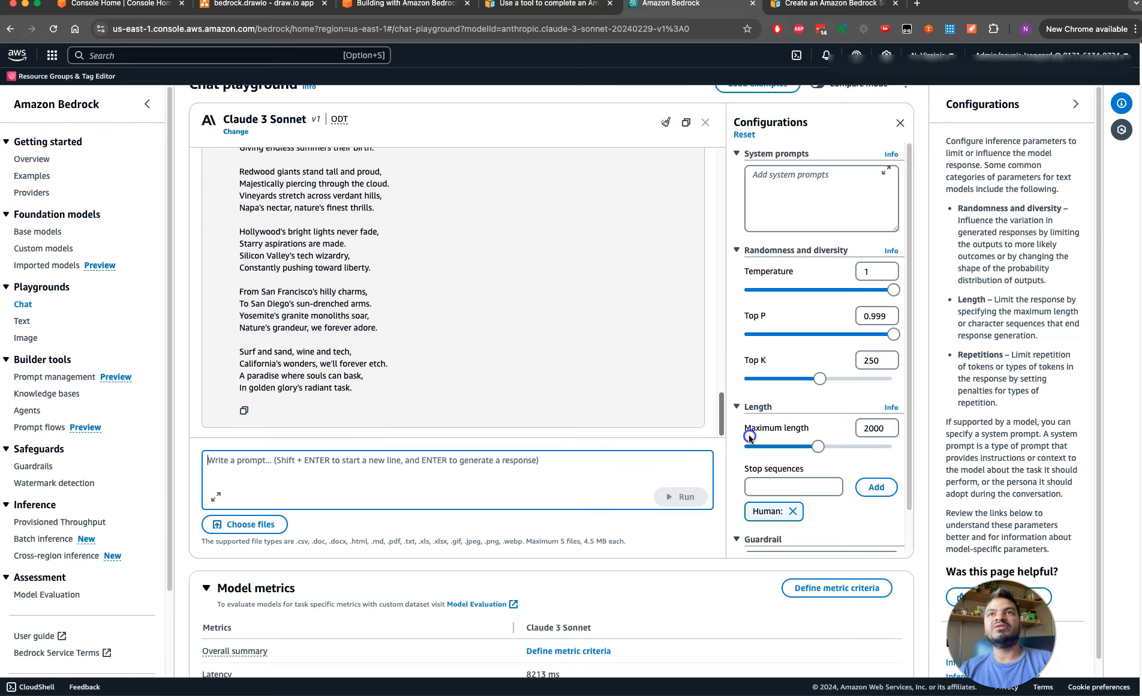
# Lower the Temperature to 0.1 and Top P to 0.171, and run the same California poem prompt again
pyautogui.moveTo(898, 294); pyautogui.dragTo(817, 301)
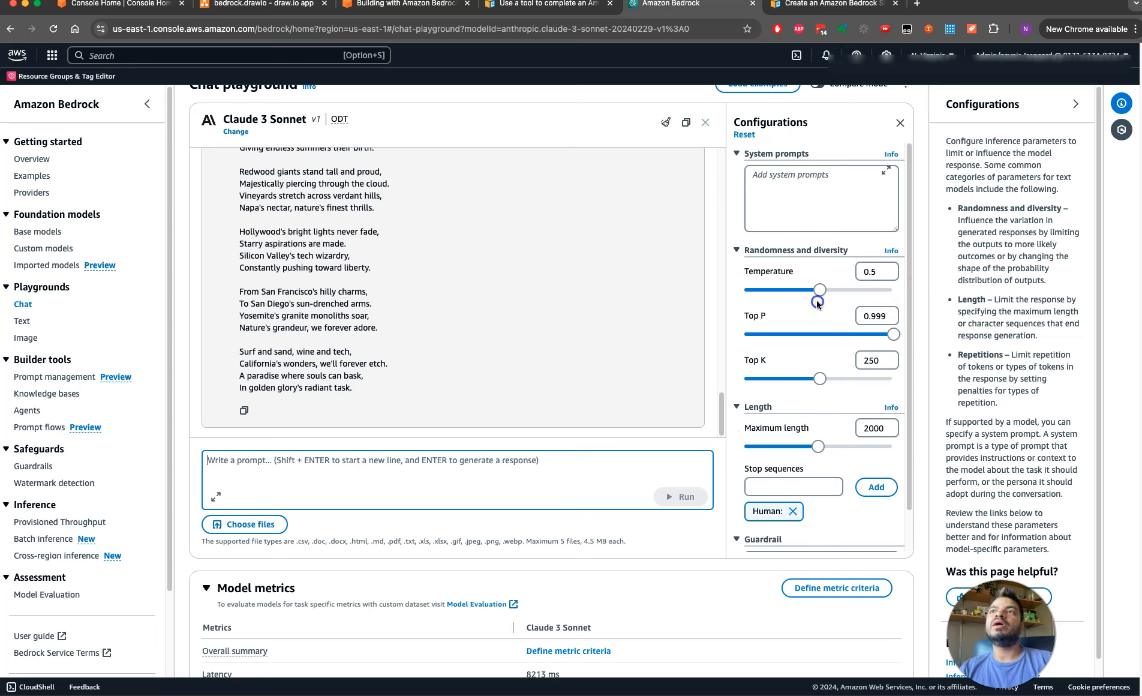
pyautogui.moveTo(722, 421); pyautogui.dragTo(719, 396)
pyautogui.moveTo(379, 204)
pyautogui.mouseDown()
pyautogui.moveTo(246, 200)
pyautogui.moveTo(374, 192)
pyautogui.mouseUp()
pyautogui.click(255, 462)
pyautogui.press('super+v')
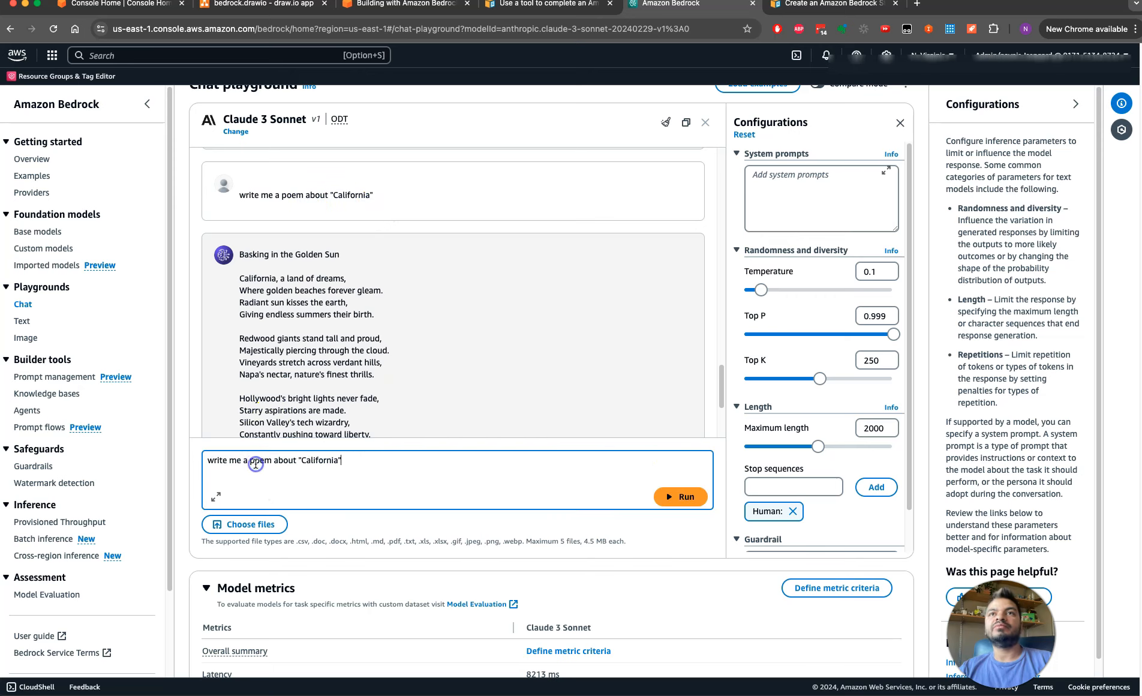
pyautogui.click(771, 336)
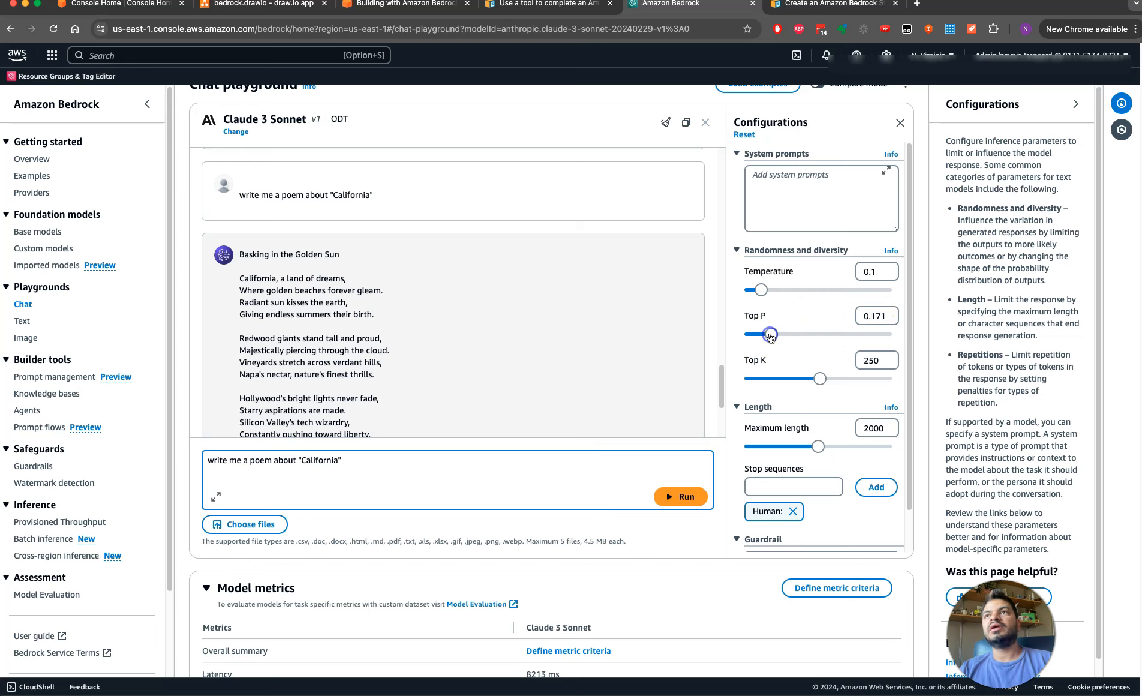
pyautogui.click(682, 498)
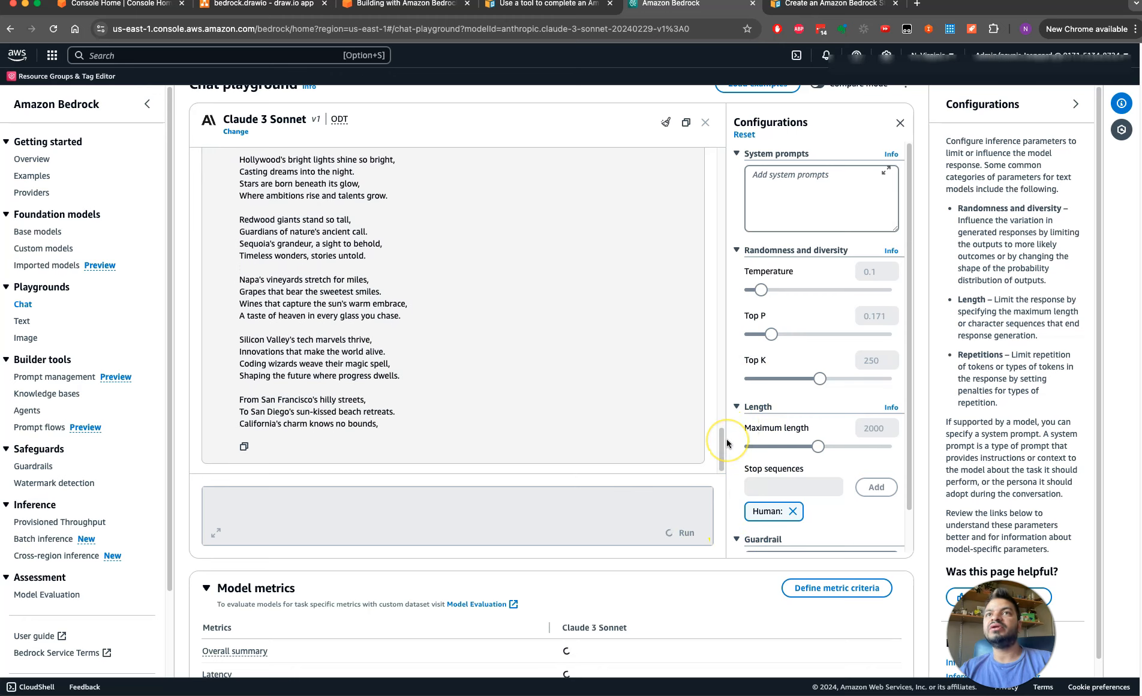
# Resubmit the California poem prompt with the low Temperature and Top P settings and view the new poem
pyautogui.moveTo(724, 428); pyautogui.dragTo(722, 376)
pyautogui.moveTo(402, 304); pyautogui.dragTo(237, 295)
pyautogui.click(234, 484)
pyautogui.press('super+v')
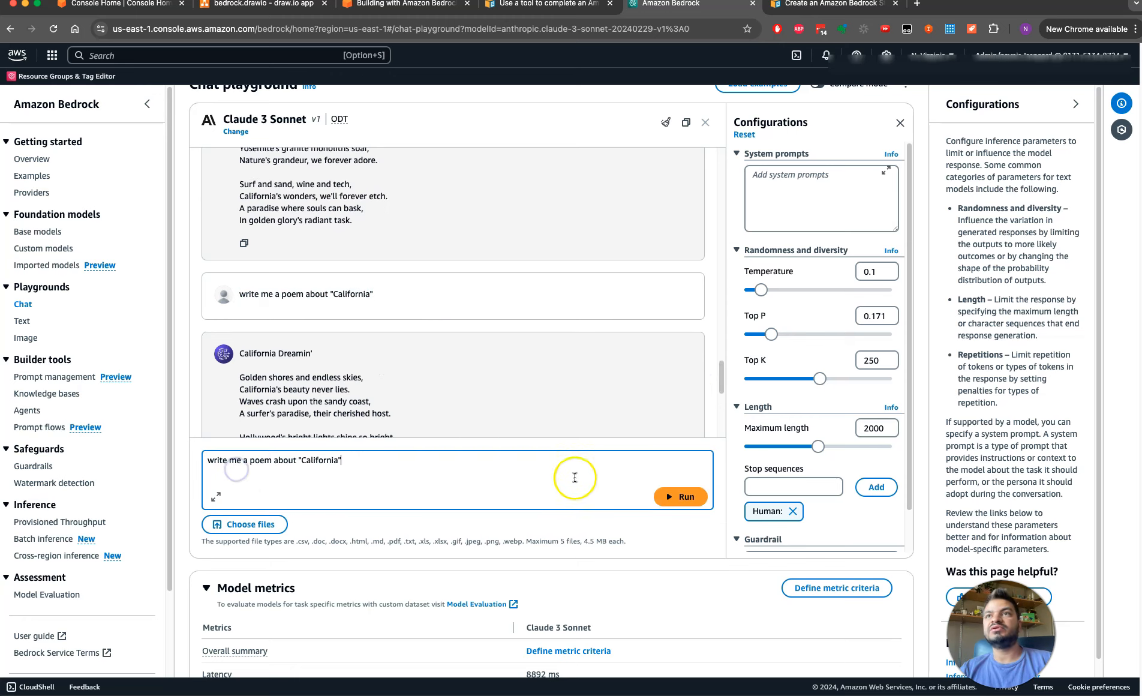
pyautogui.click(673, 498)
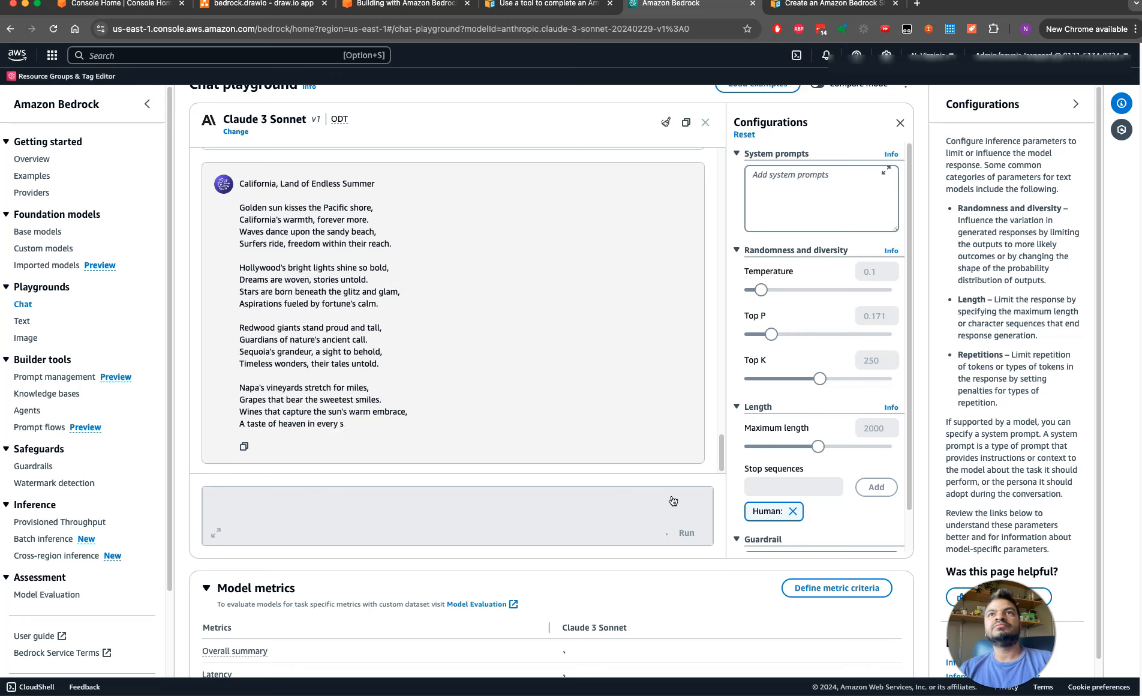
pyautogui.moveTo(723, 457); pyautogui.dragTo(724, 459)
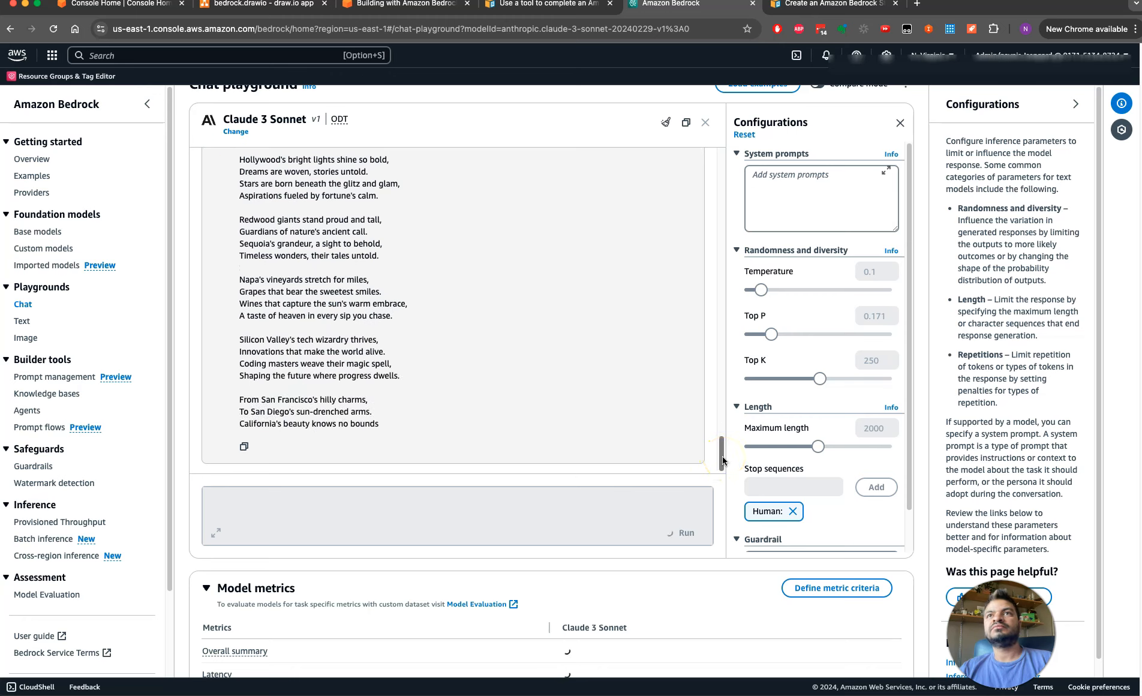
pyautogui.moveTo(723, 424)
pyautogui.mouseDown()
pyautogui.moveTo(716, 385)
pyautogui.moveTo(721, 430)
pyautogui.mouseUp()
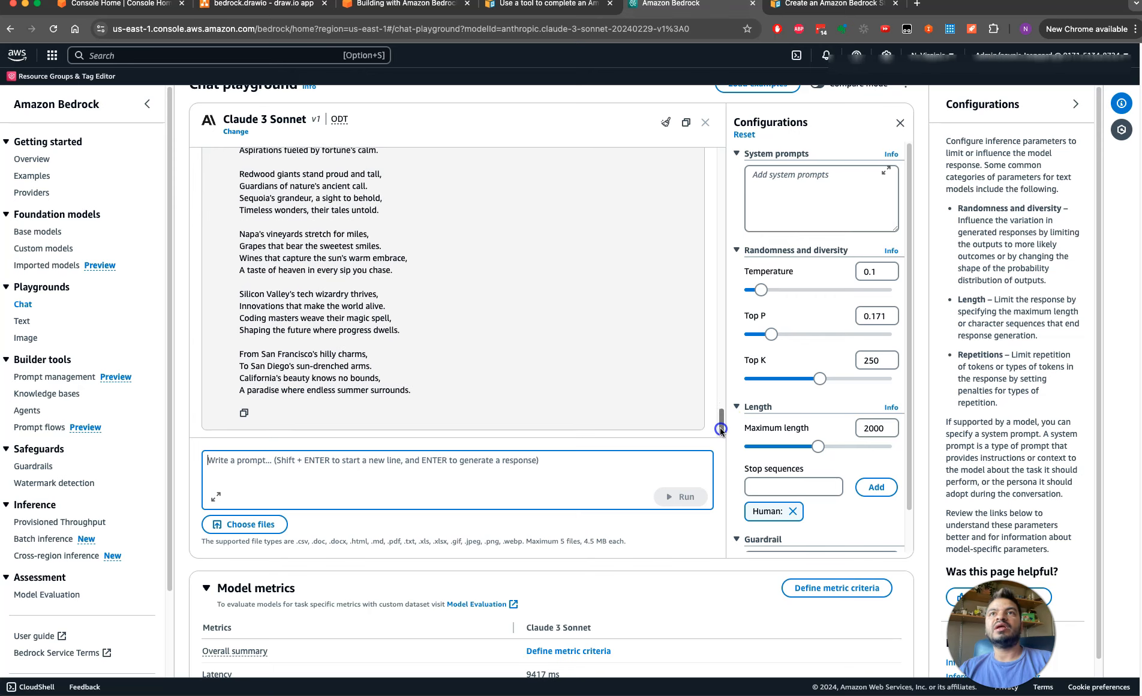
# Examine the opening lines of each stanza in the "California Dreamin'" poem for comparison with the latest poem
pyautogui.moveTo(270, 354); pyautogui.dragTo(335, 354)
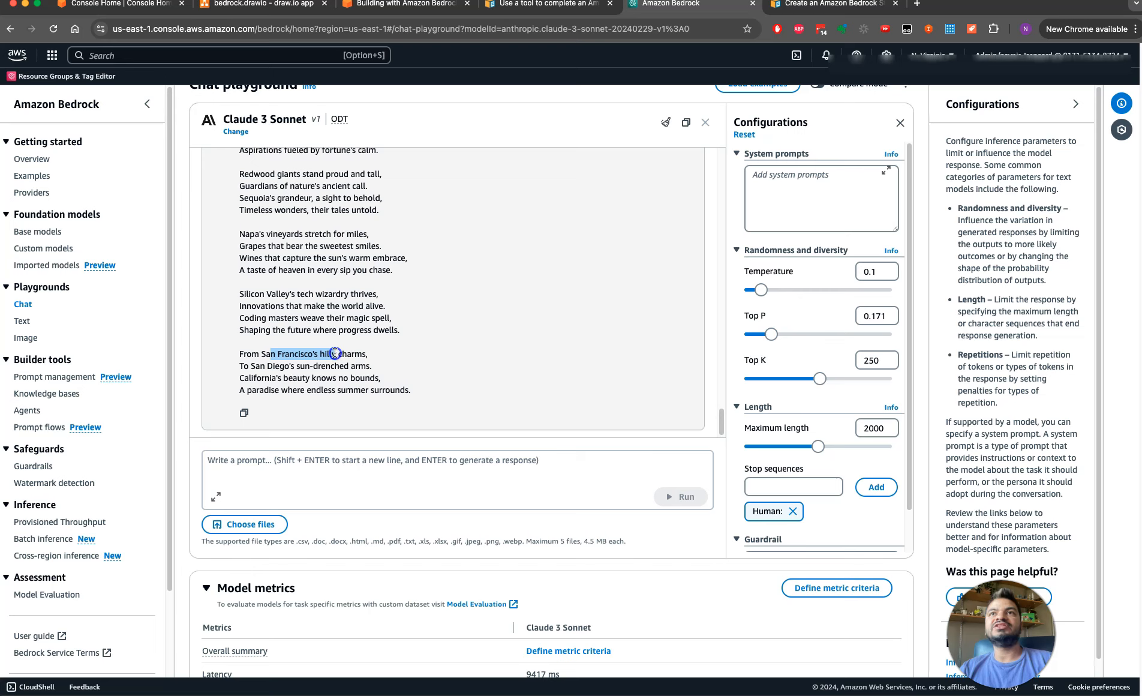
pyautogui.moveTo(723, 418); pyautogui.dragTo(723, 351)
pyautogui.moveTo(244, 248); pyautogui.dragTo(366, 264)
pyautogui.moveTo(245, 300); pyautogui.dragTo(333, 300)
pyautogui.moveTo(253, 360); pyautogui.dragTo(345, 362)
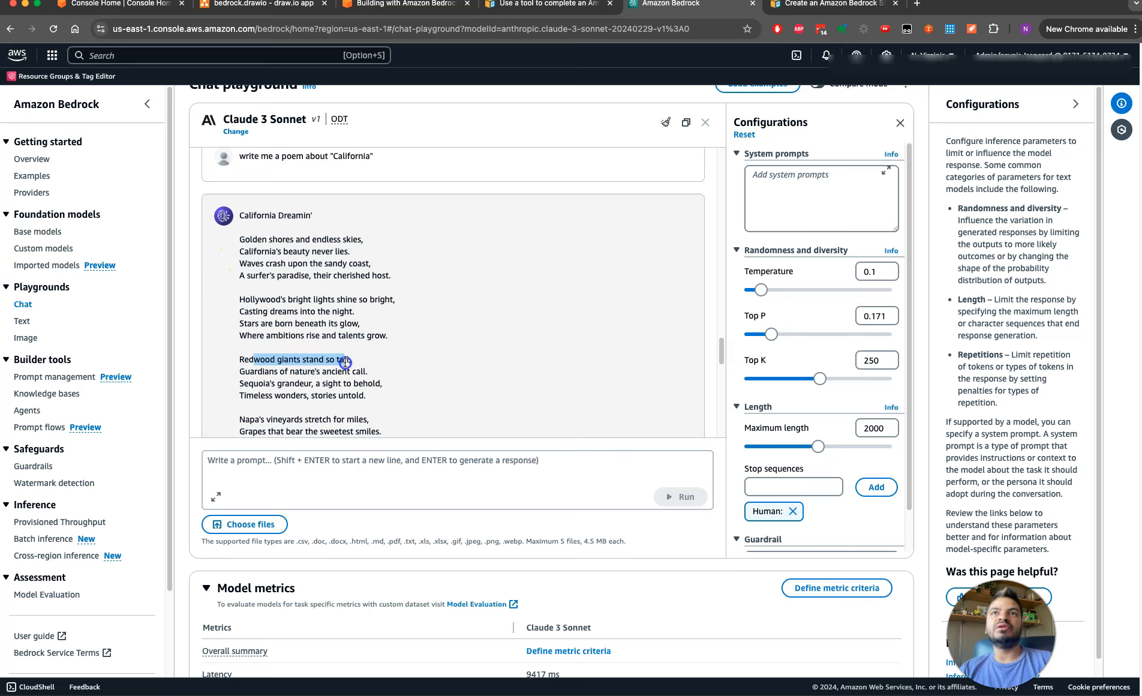
pyautogui.moveTo(273, 420); pyautogui.dragTo(347, 420)
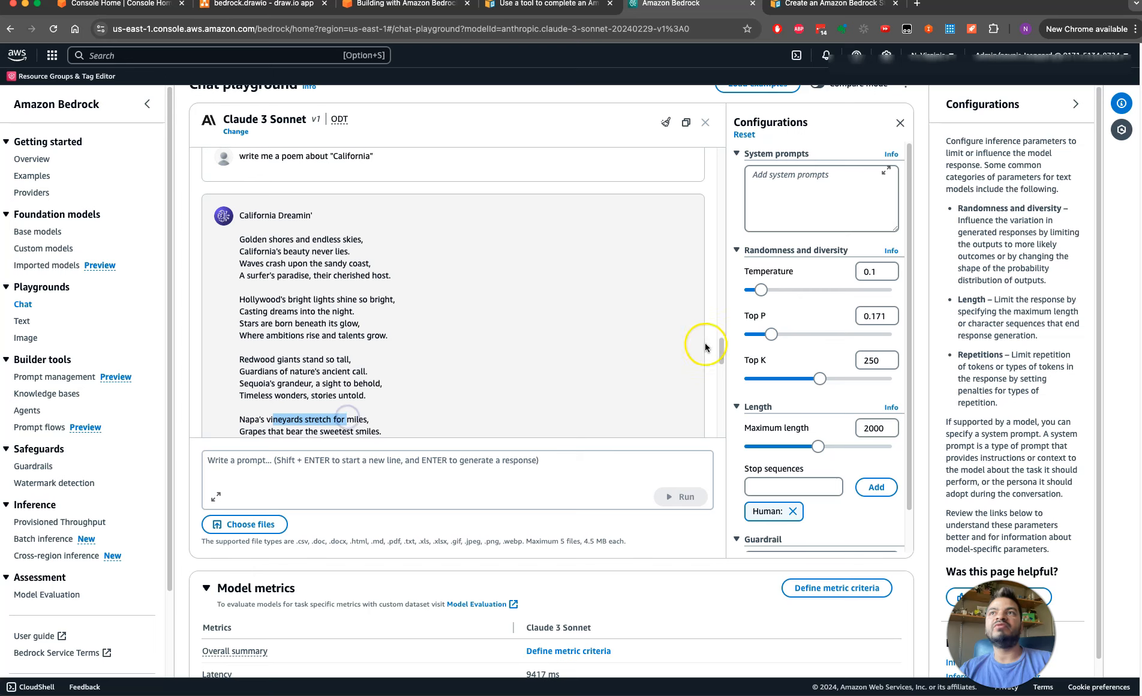
# Compare the stanza openings of the "California, Land of Endless Summer" poem with those of the previous low-temperature poem
pyautogui.moveTo(724, 346); pyautogui.dragTo(713, 401)
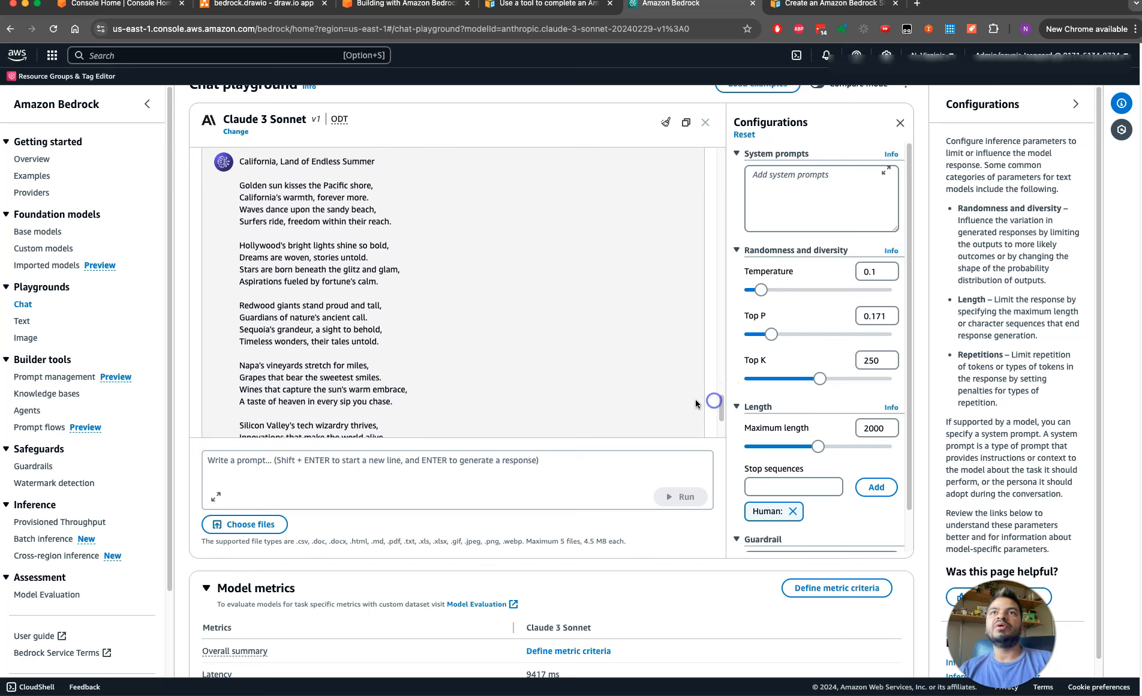
pyautogui.moveTo(240, 186); pyautogui.dragTo(279, 198)
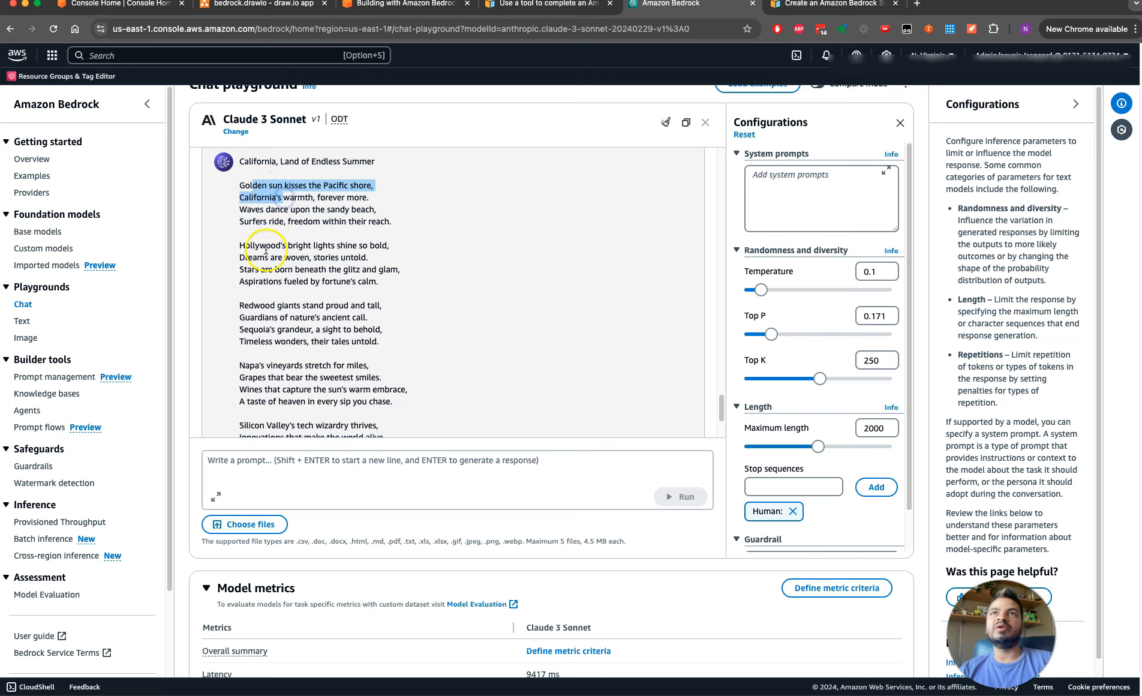
pyautogui.click(258, 197)
pyautogui.doubleClick(252, 246)
pyautogui.click(259, 303)
pyautogui.moveTo(259, 303); pyautogui.dragTo(307, 317)
pyautogui.moveTo(242, 366); pyautogui.dragTo(309, 387)
pyautogui.moveTo(260, 426); pyautogui.dragTo(362, 424)
pyautogui.scroll(-3, 722, 389)
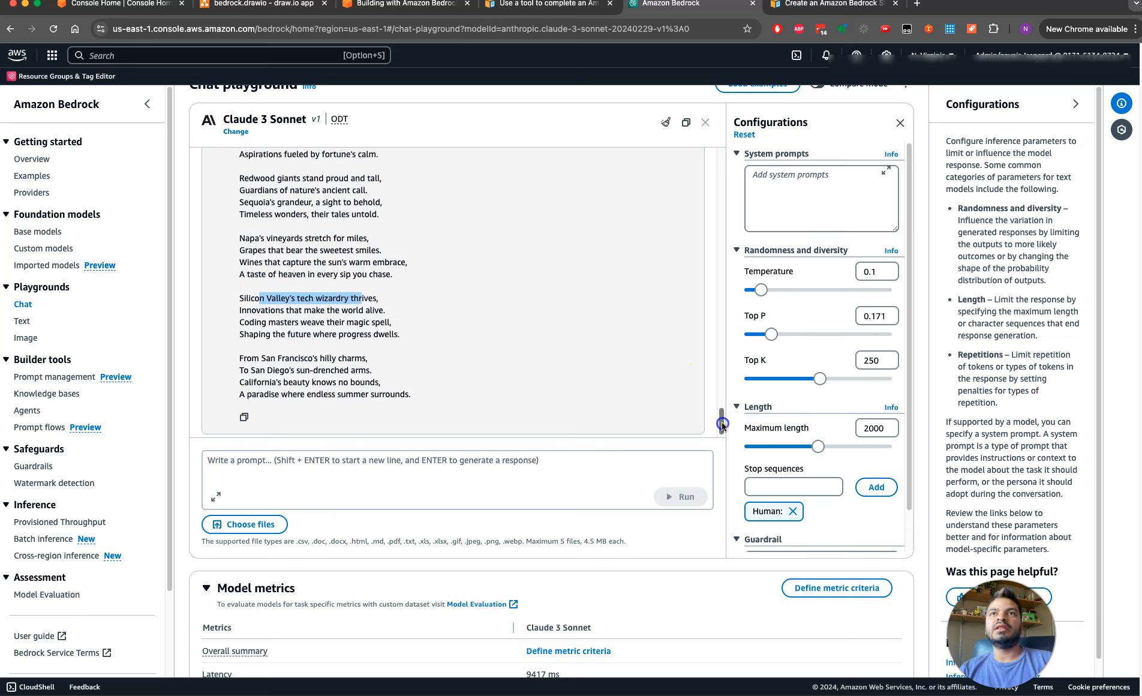
# Go back to the first poem generated at Temperature 1 and examine the theme of each stanza
pyautogui.moveTo(723, 414); pyautogui.dragTo(683, 251)
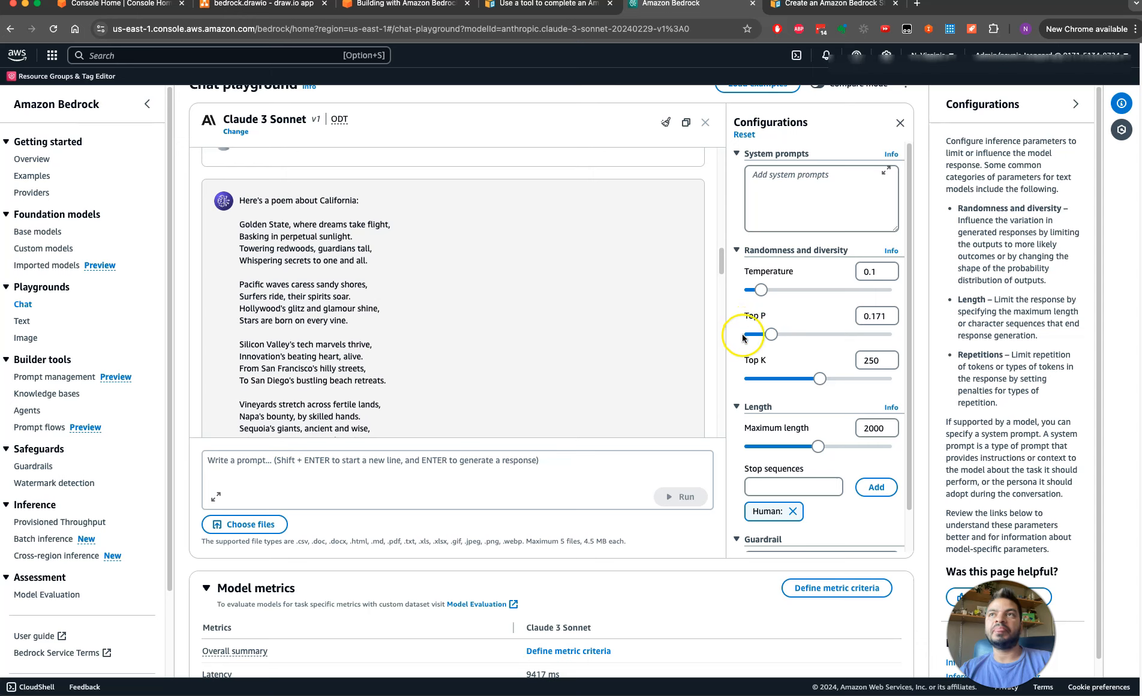
pyautogui.moveTo(241, 223); pyautogui.dragTo(295, 230)
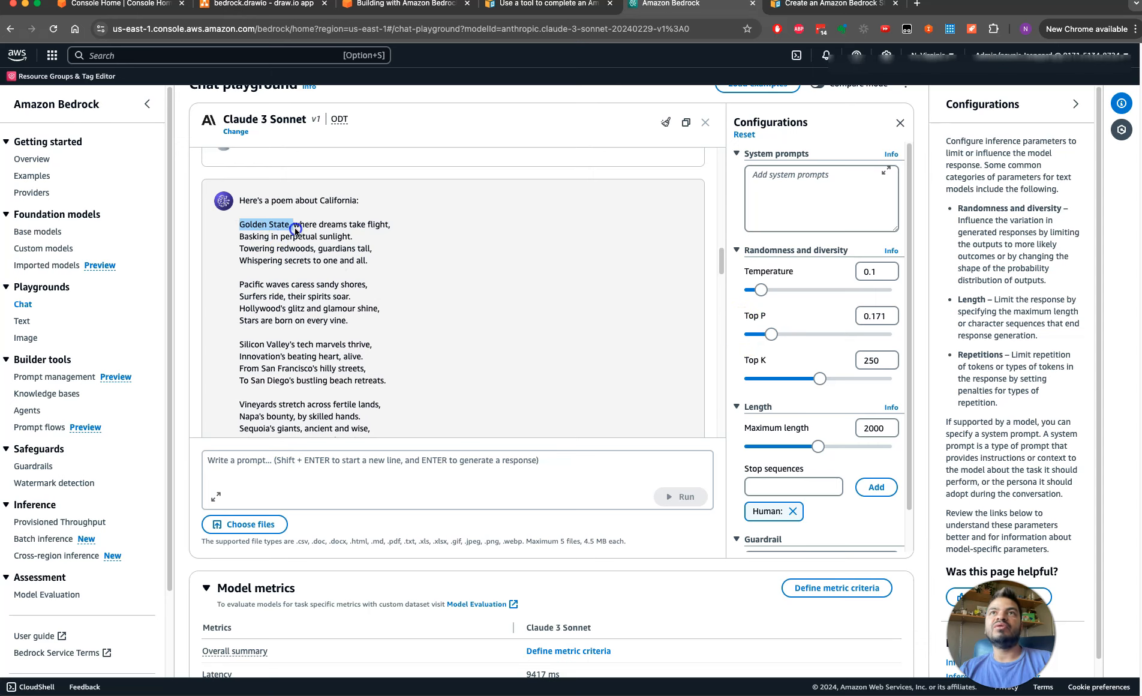
pyautogui.click(247, 283)
pyautogui.moveTo(245, 344); pyautogui.dragTo(308, 345)
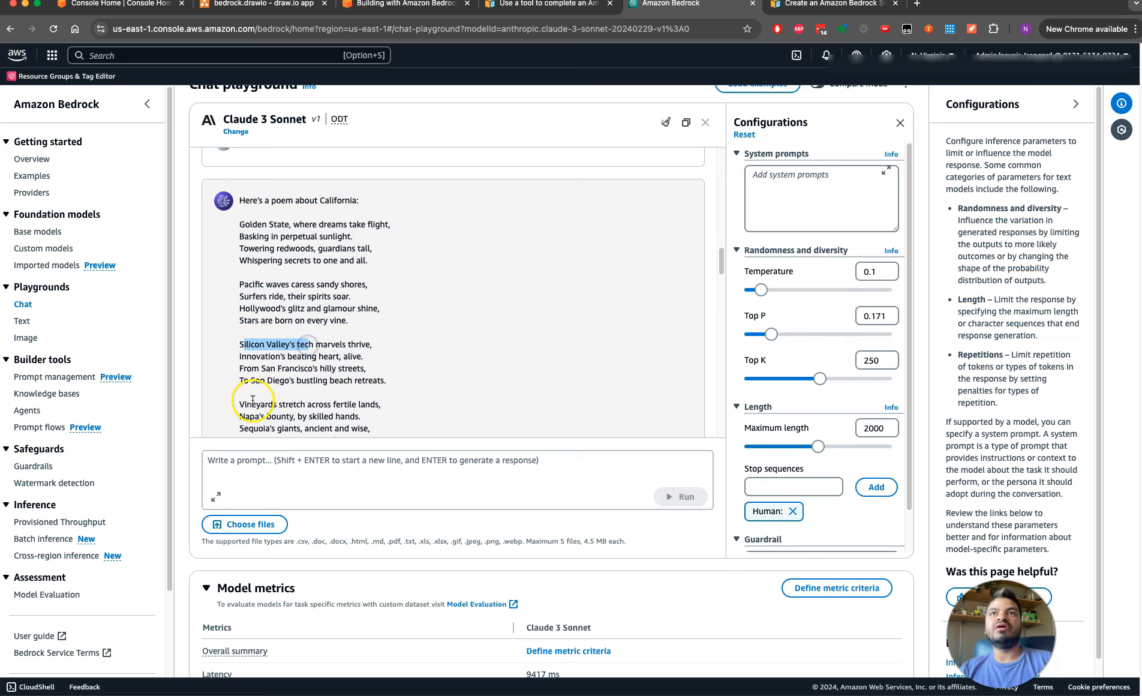
pyautogui.moveTo(251, 404); pyautogui.dragTo(335, 404)
# Examine the stanza themes of the "Basking in the Golden Sun" poem and return to the end of the conversation
pyautogui.moveTo(722, 265); pyautogui.dragTo(722, 302)
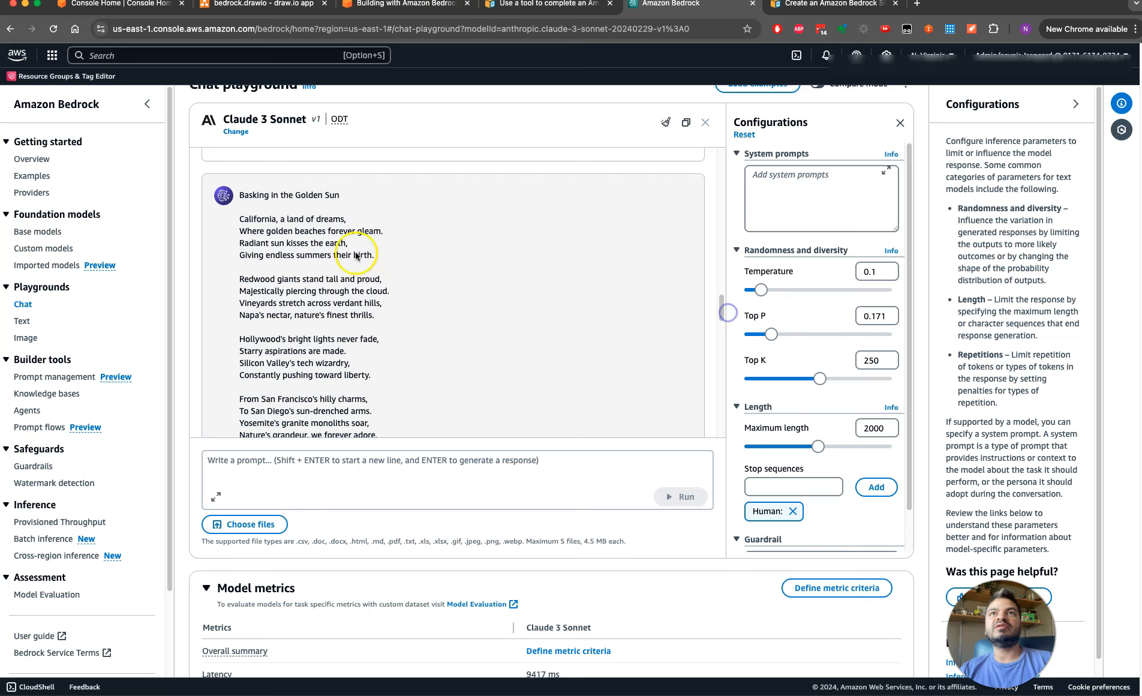
pyautogui.moveTo(248, 220); pyautogui.dragTo(289, 225)
pyautogui.moveTo(246, 280); pyautogui.dragTo(309, 282)
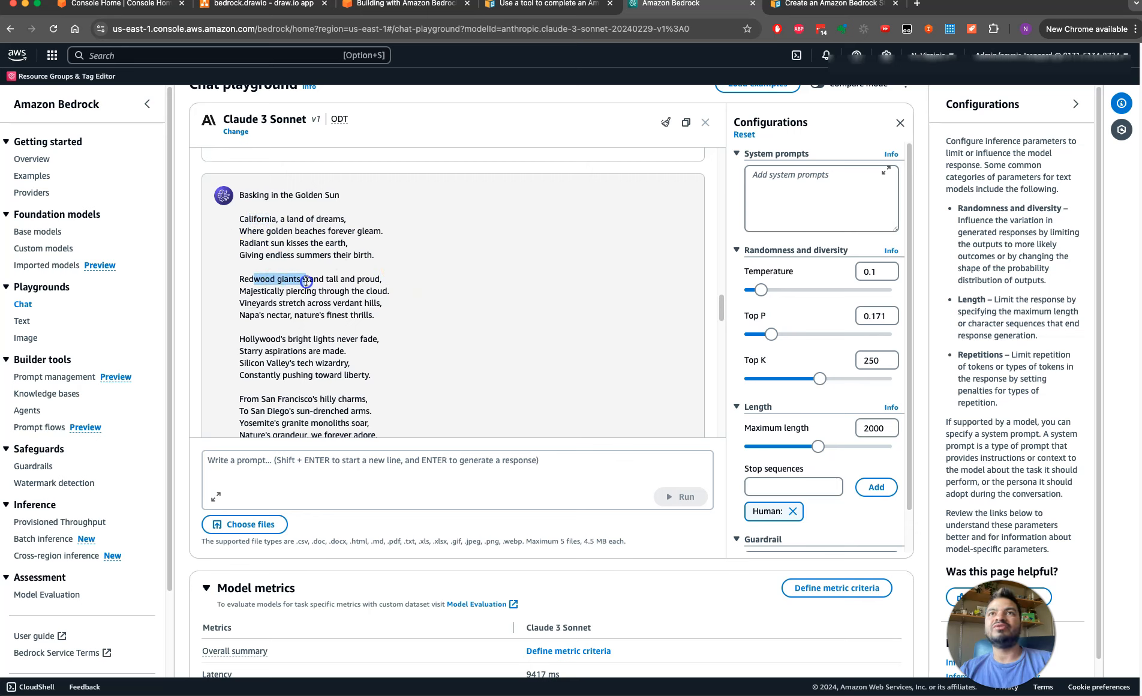
pyautogui.moveTo(266, 340); pyautogui.dragTo(302, 348)
pyautogui.moveTo(266, 387); pyautogui.dragTo(333, 389)
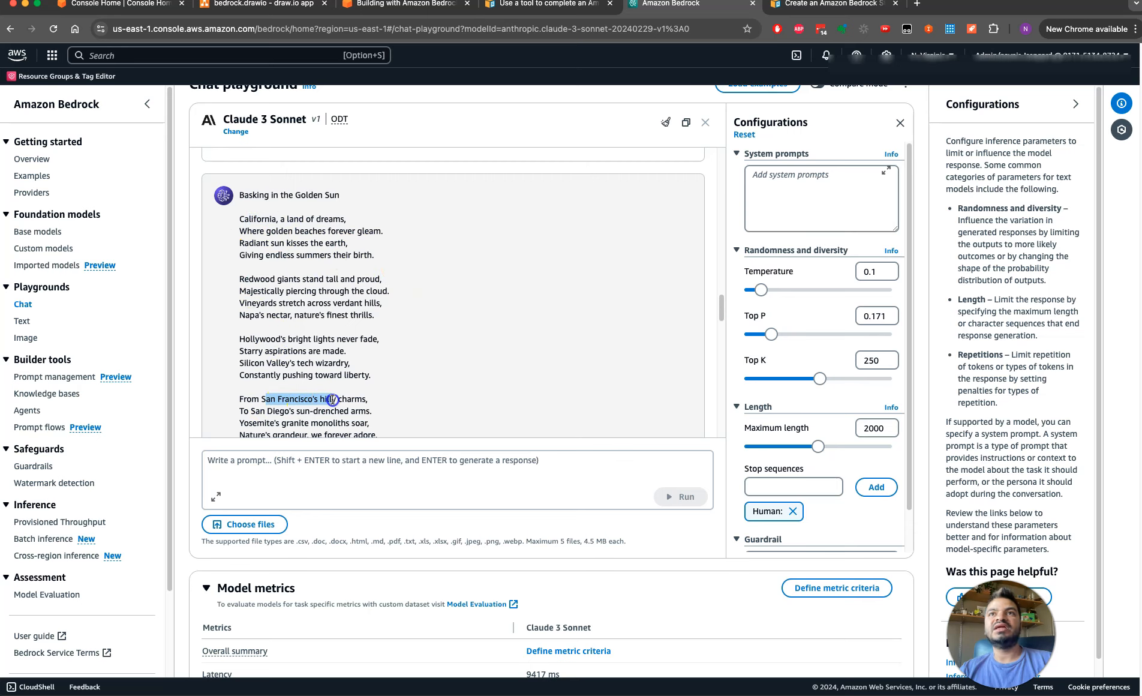
pyautogui.moveTo(722, 303); pyautogui.dragTo(721, 321)
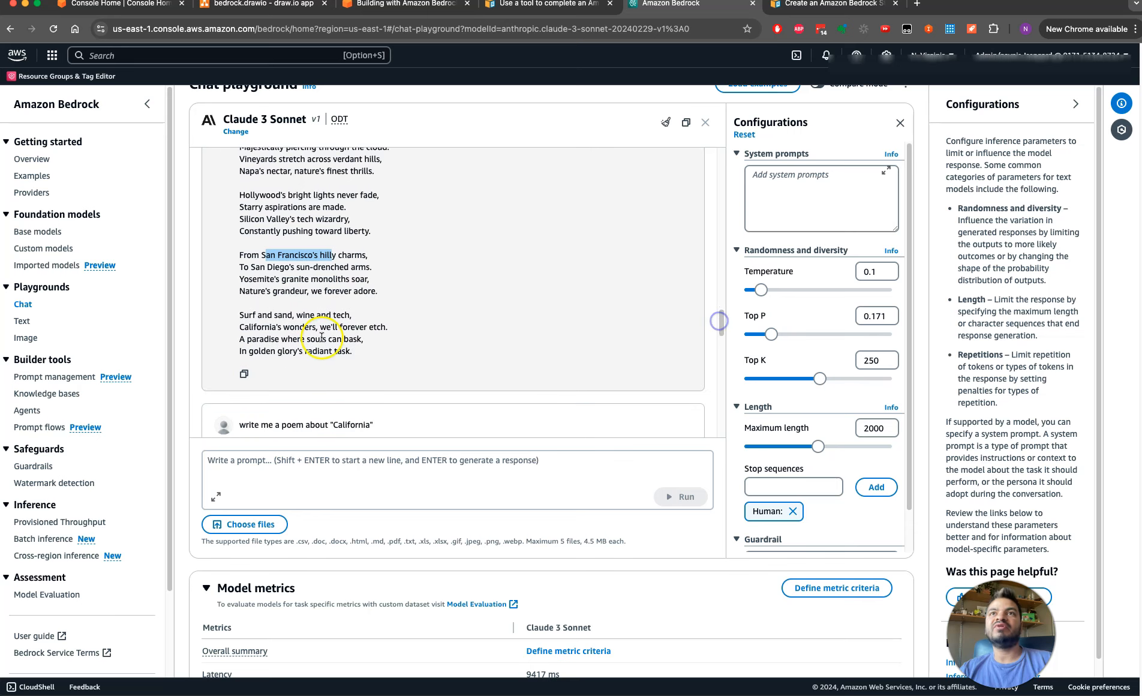
pyautogui.moveTo(721, 318); pyautogui.dragTo(735, 439)
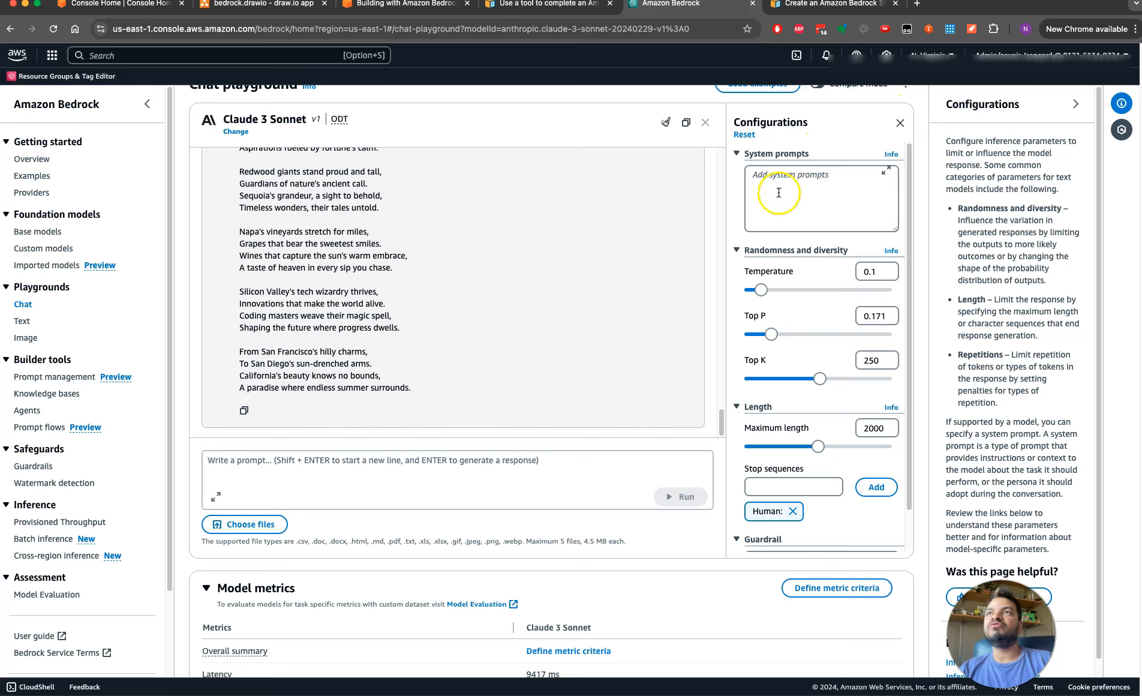
# Close the model configurations and switch the chat model to Amazon's Titan Text G1 - Premier
pyautogui.click(900, 123)
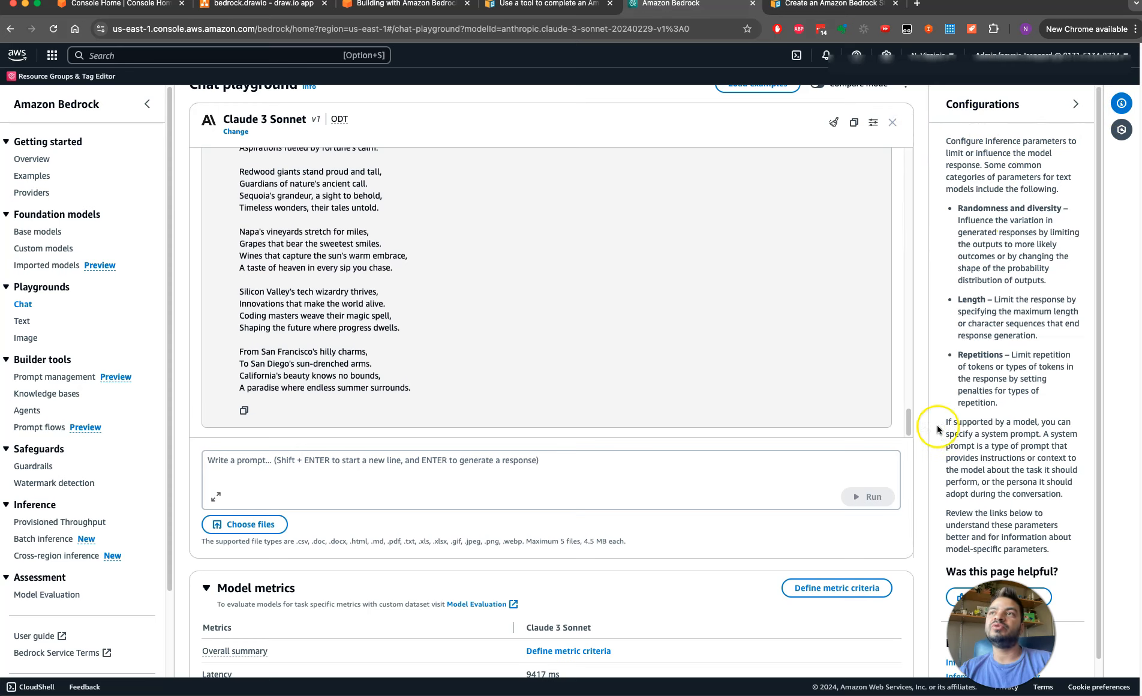
pyautogui.moveTo(909, 423); pyautogui.dragTo(936, 479)
pyautogui.click(236, 132)
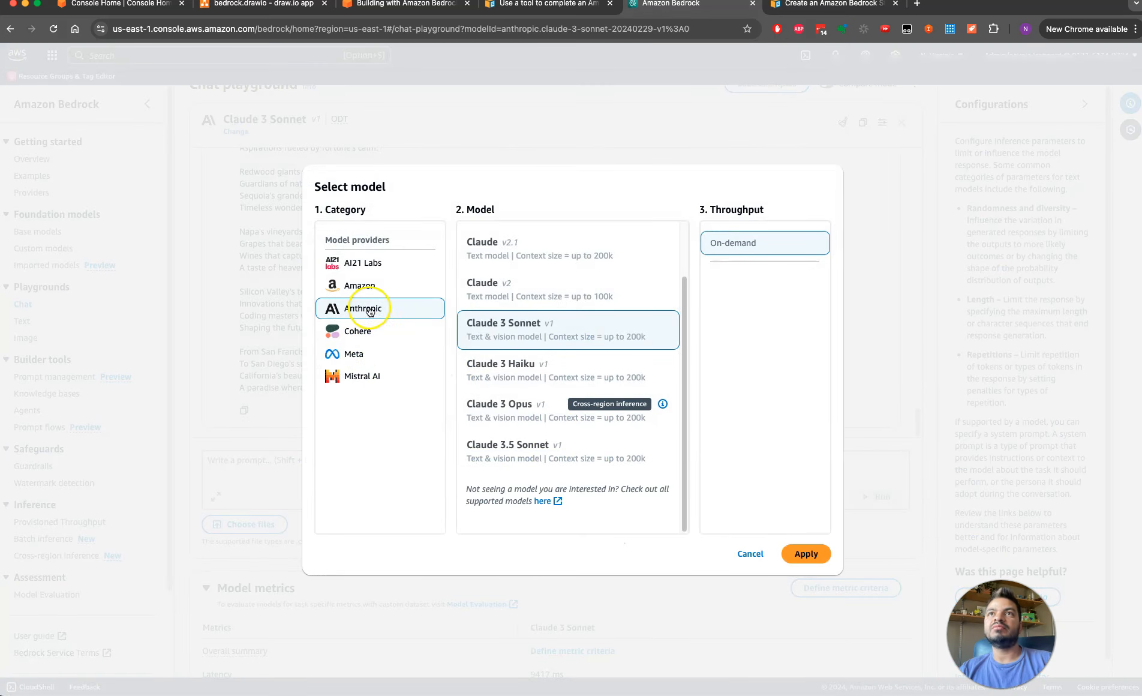
pyautogui.click(364, 284)
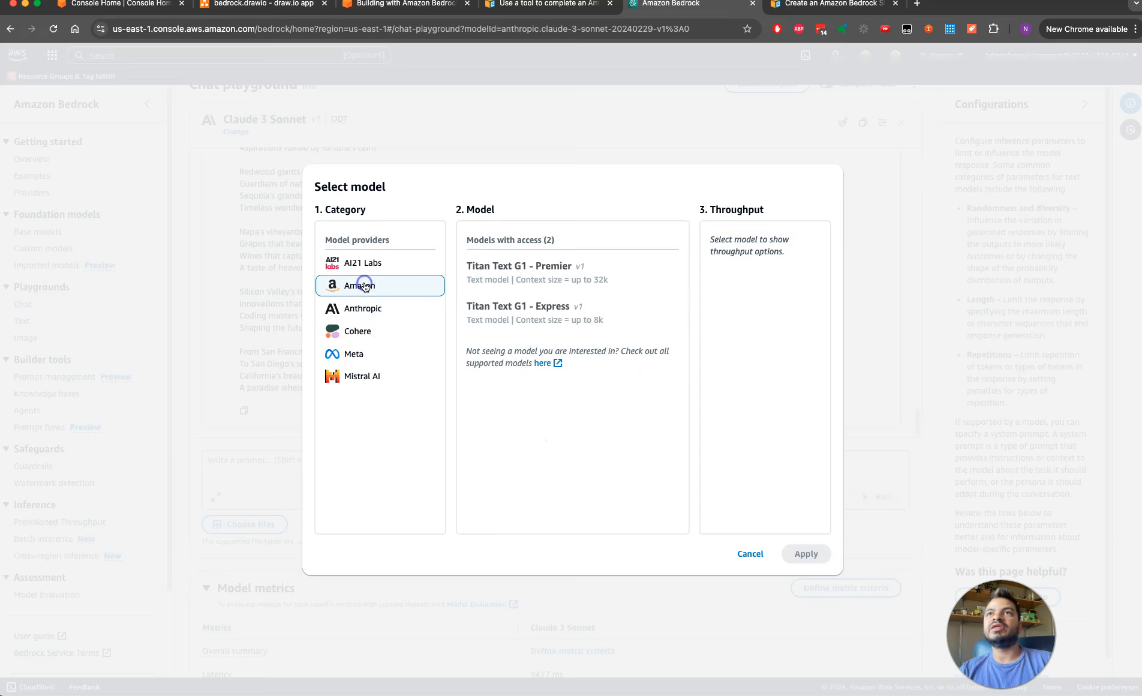
pyautogui.click(604, 288)
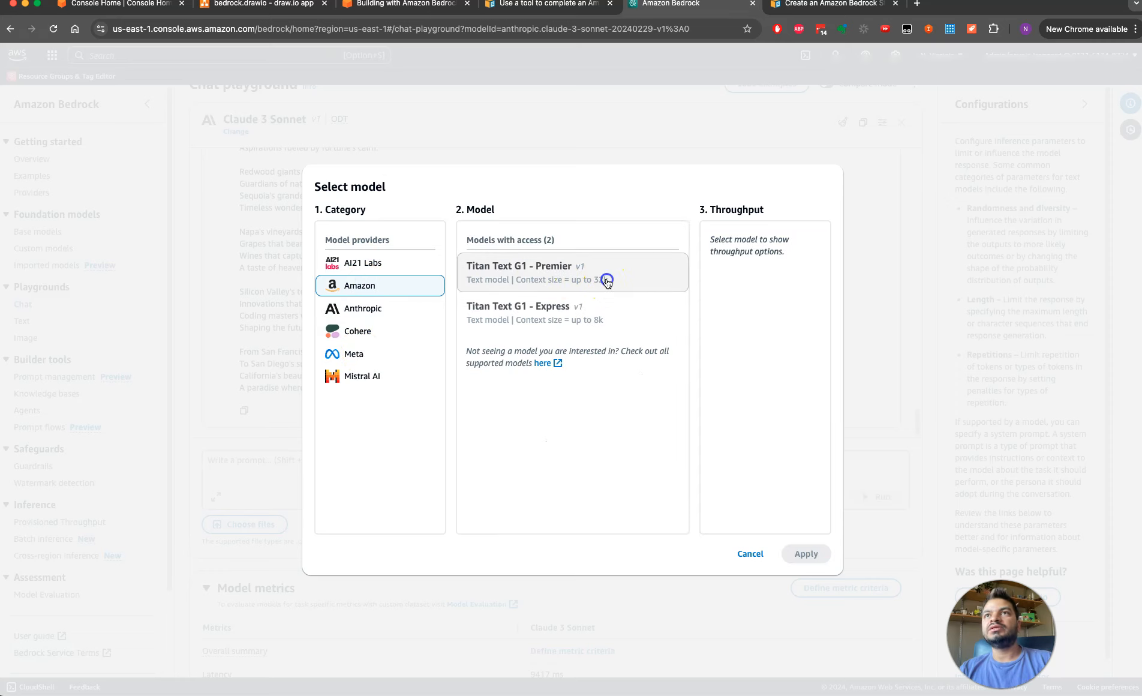
pyautogui.click(805, 550)
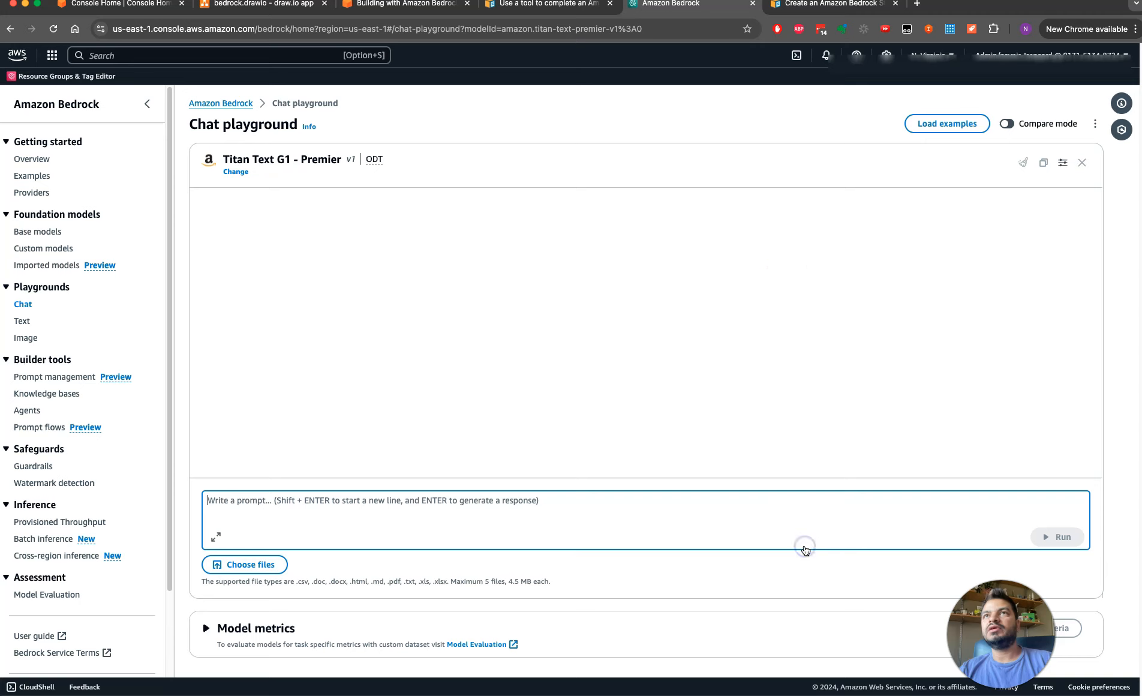
# Send the prompt 'write me a peem about "California"' to the Titan model
pyautogui.write('wi')
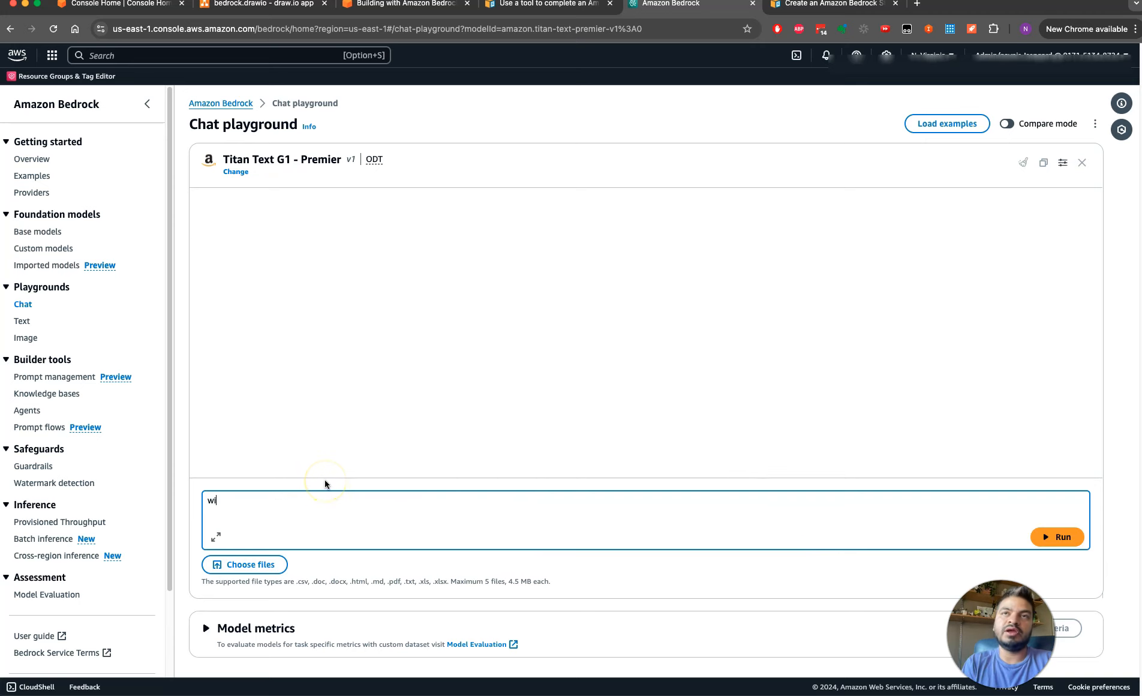
pyautogui.write('re')
pyautogui.press('BackSpace')
pyautogui.press('BackSpace')
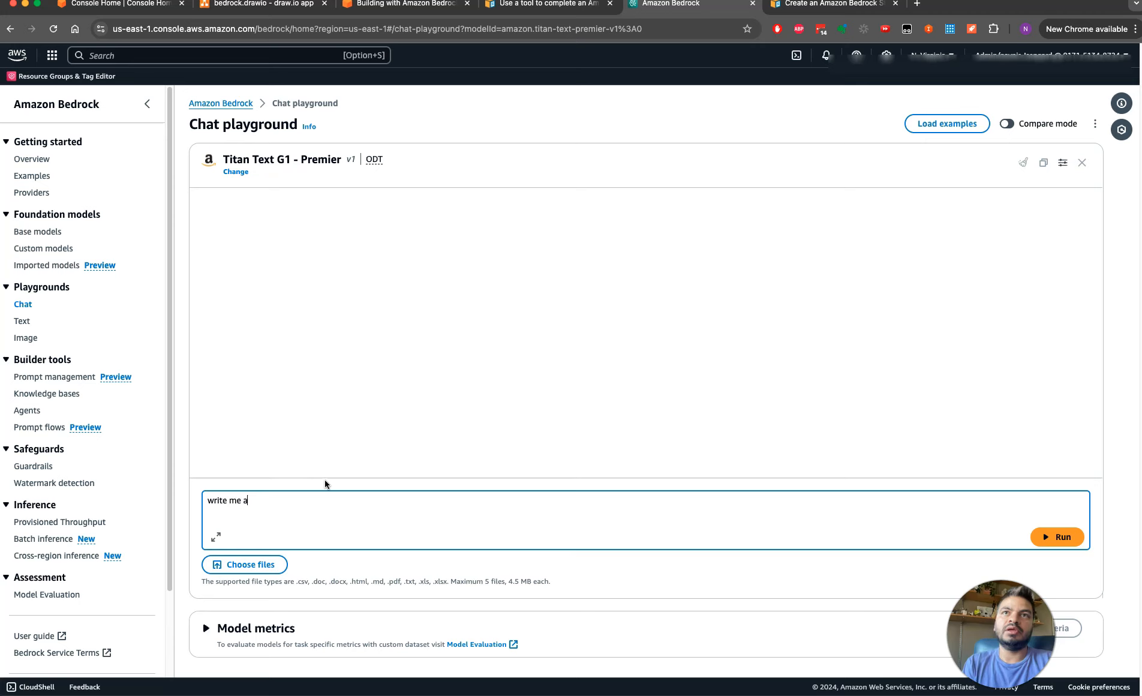
pyautogui.press('BackSpace')
pyautogui.write('out "Calif')
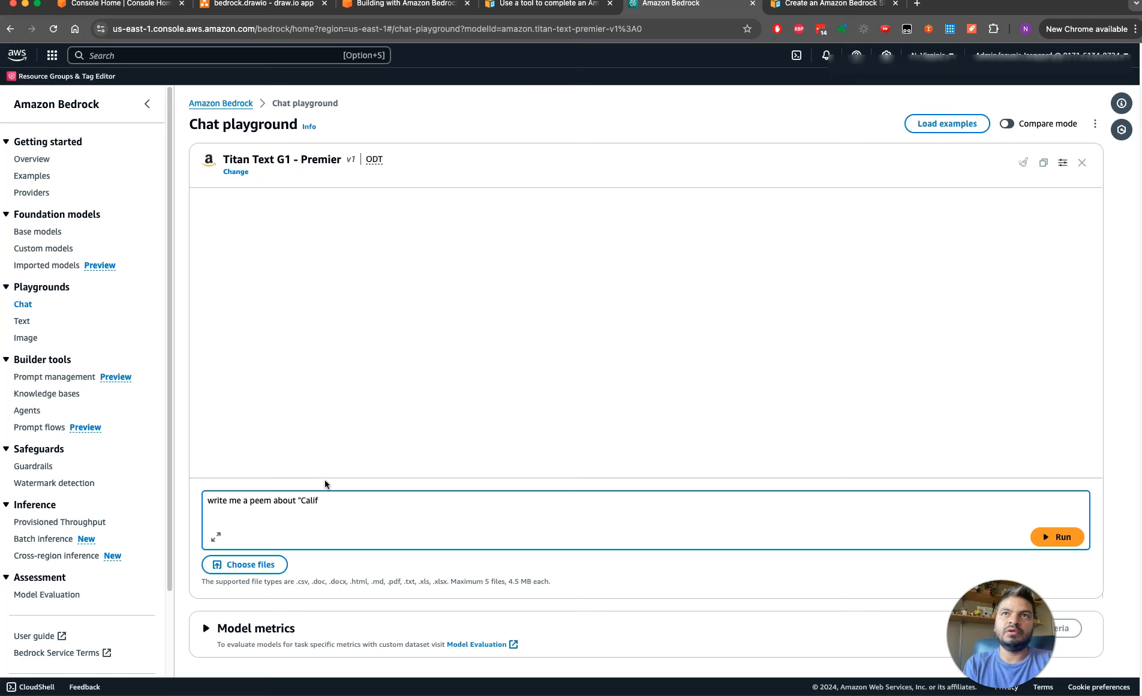
pyautogui.write('ornia"')
pyautogui.press('Return')
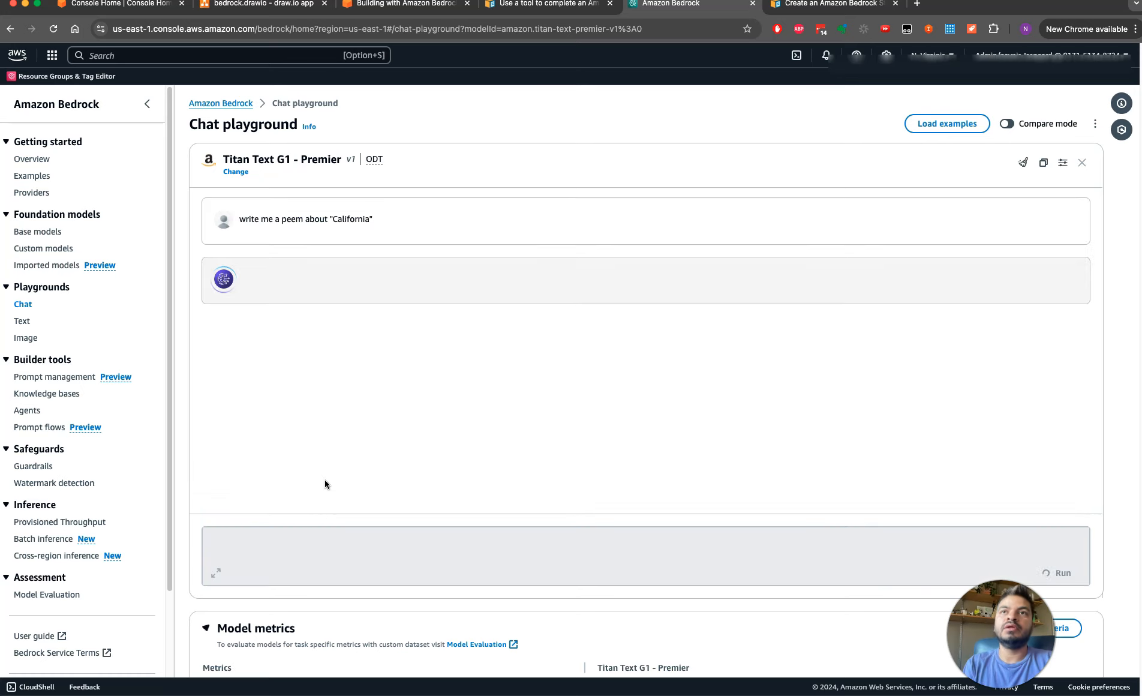
# Show the Titan model's configurations, examine Temperature and Top P, and read through the generated poem
pyautogui.click(1063, 163)
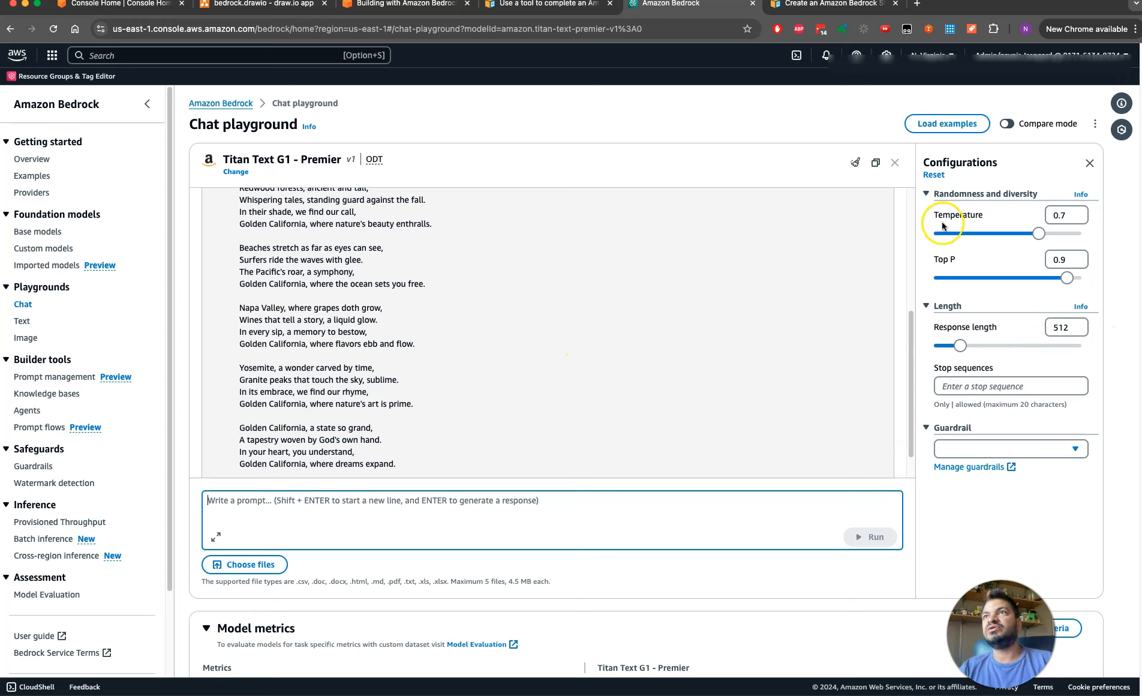
pyautogui.moveTo(929, 216); pyautogui.dragTo(990, 217)
pyautogui.moveTo(930, 259); pyautogui.dragTo(974, 265)
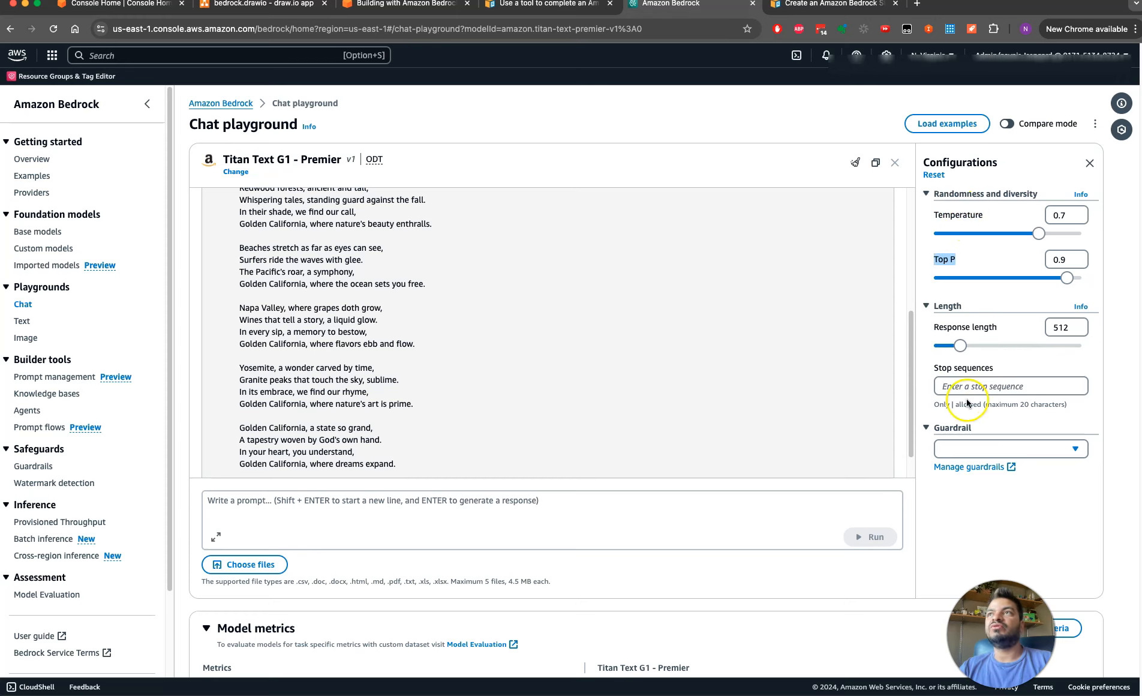
pyautogui.moveTo(910, 396); pyautogui.dragTo(896, 275)
pyautogui.scroll(-5, 898, 280)
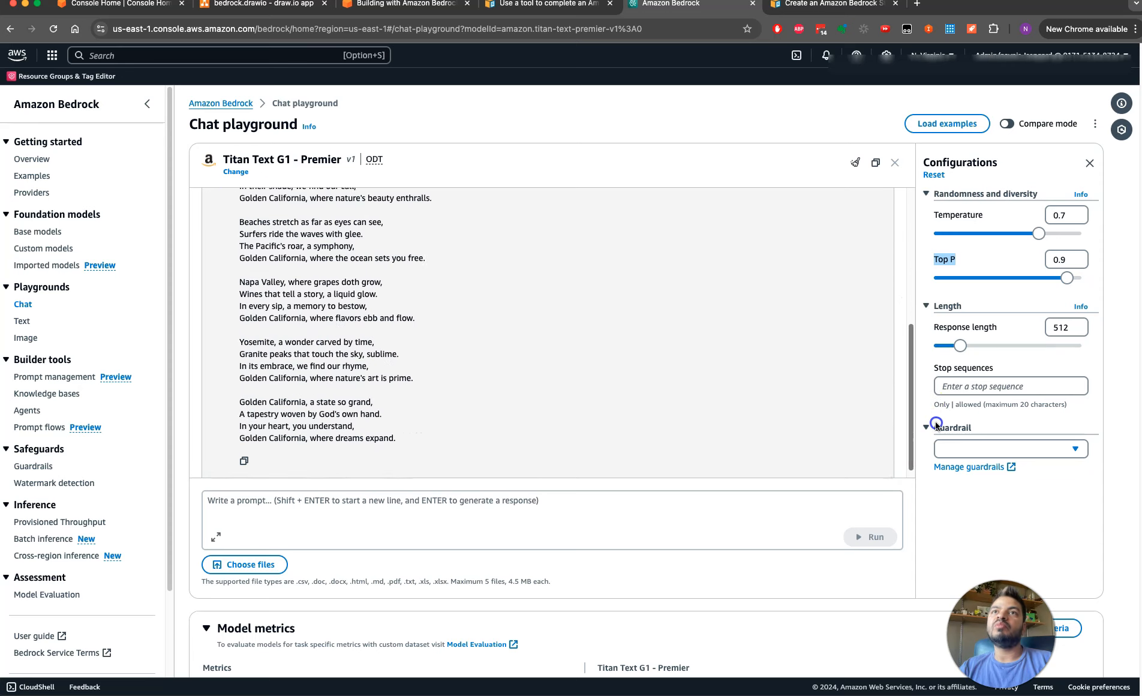
pyautogui.moveTo(911, 390); pyautogui.dragTo(913, 284)
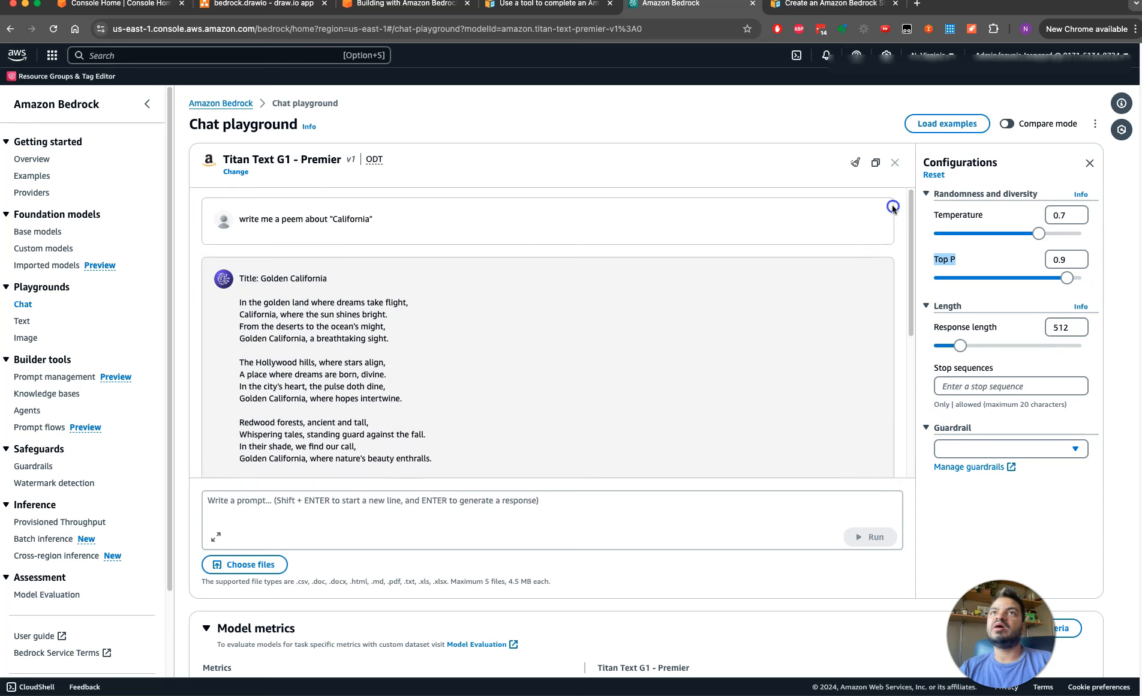
# Browse the Anthropic and Meta models available for the chat and leave the current model selected
pyautogui.click(236, 173)
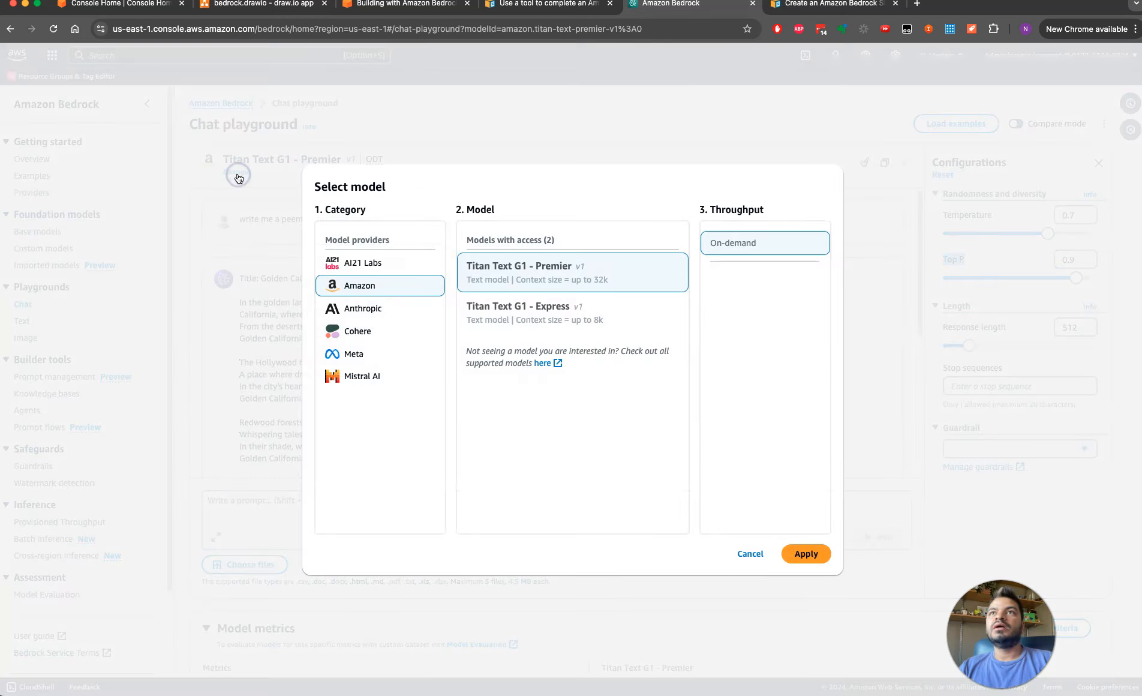
pyautogui.click(367, 309)
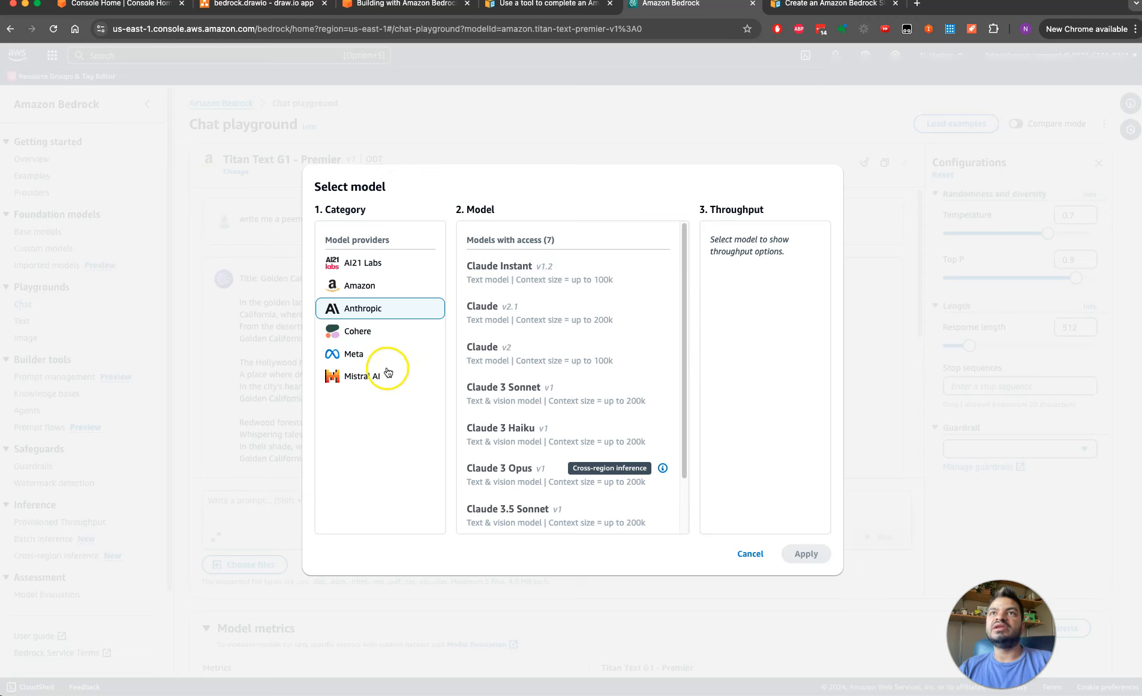
pyautogui.click(356, 359)
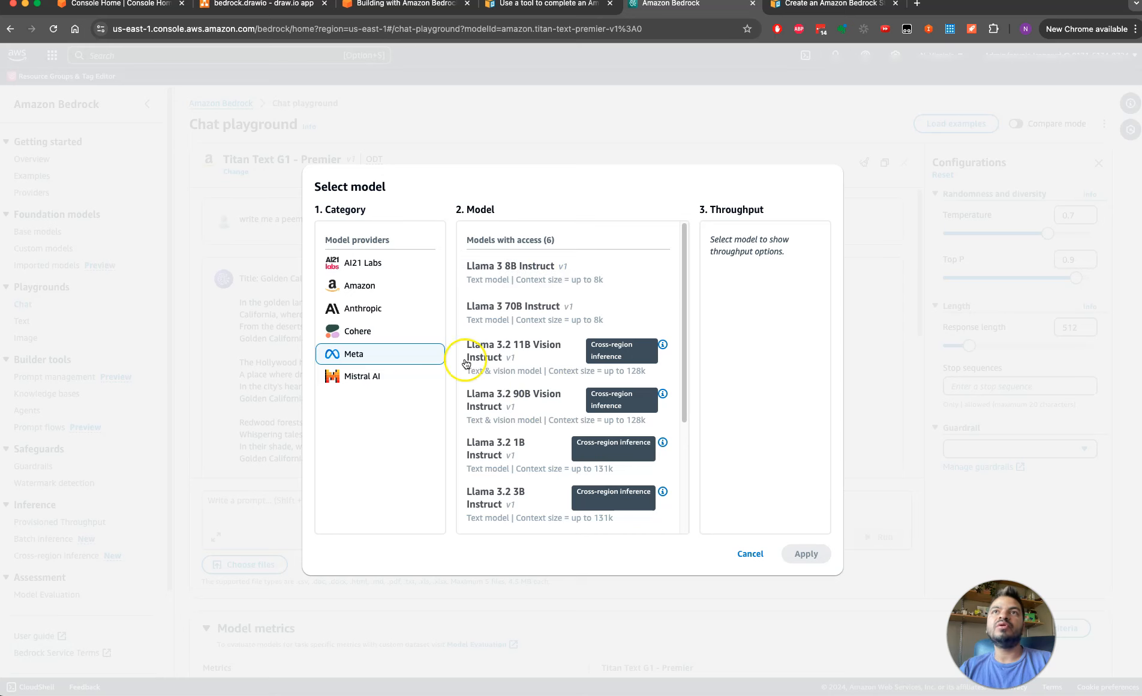
pyautogui.click(749, 553)
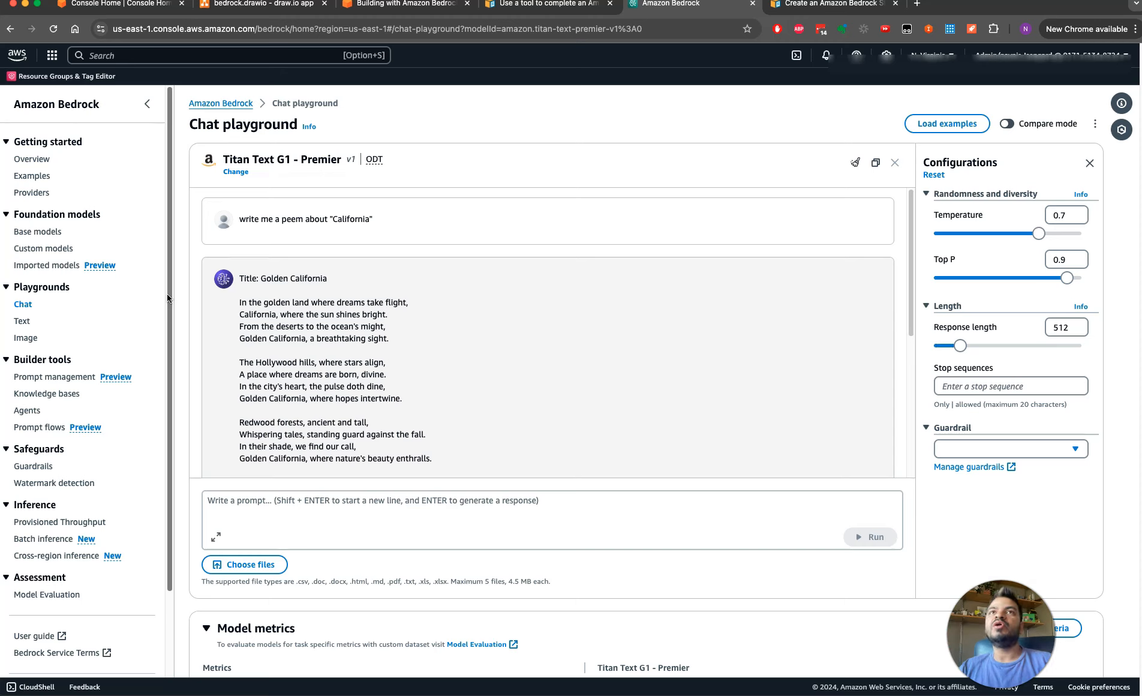
# Open the Bedrock model access page and examine the access status of the base models
pyautogui.moveTo(169, 432); pyautogui.dragTo(170, 658)
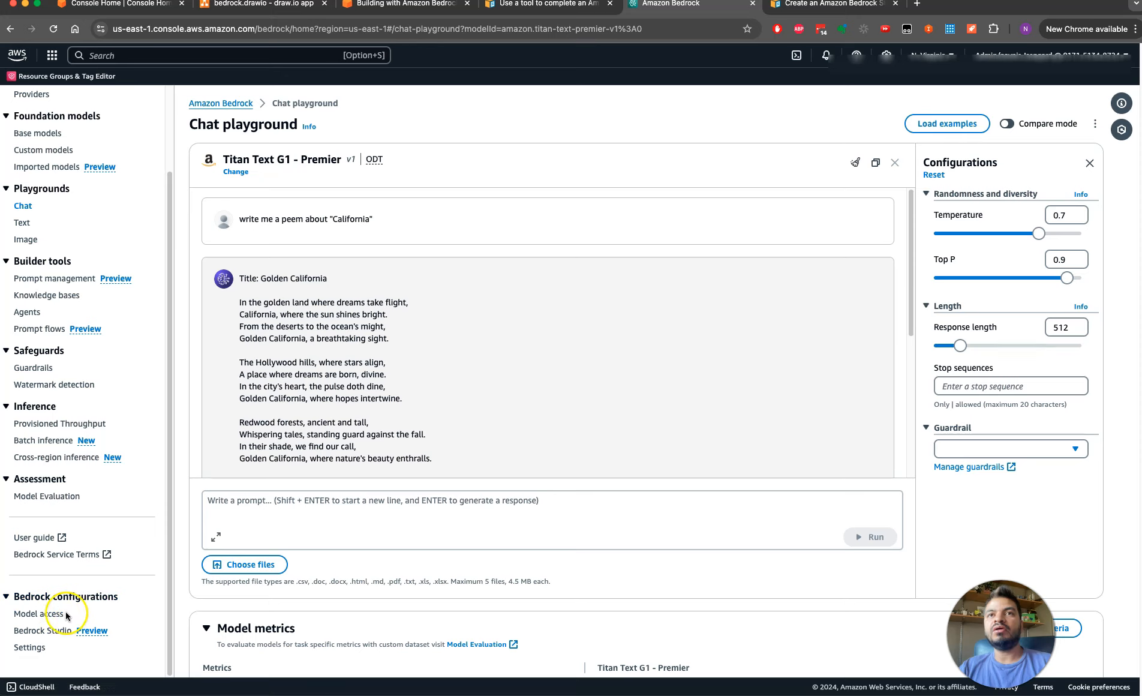
pyautogui.click(59, 619)
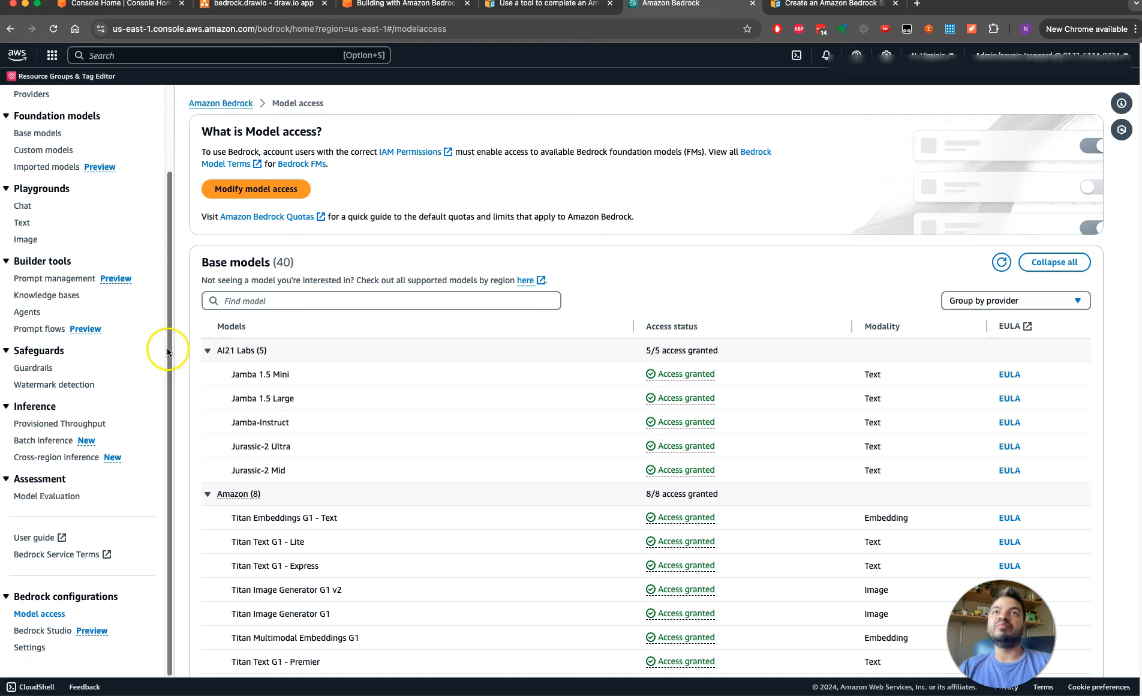
pyautogui.moveTo(168, 349); pyautogui.dragTo(168, 209)
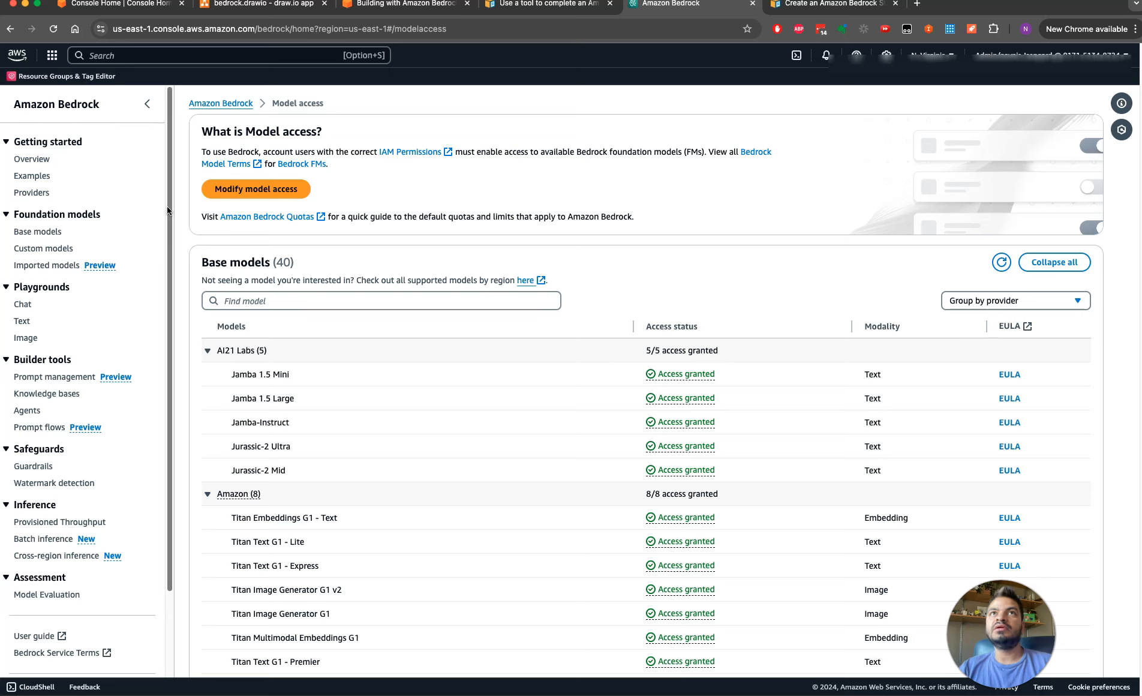
# Look through the Bedrock overview, the chat playground's model choices and the text playground
pyautogui.click(35, 159)
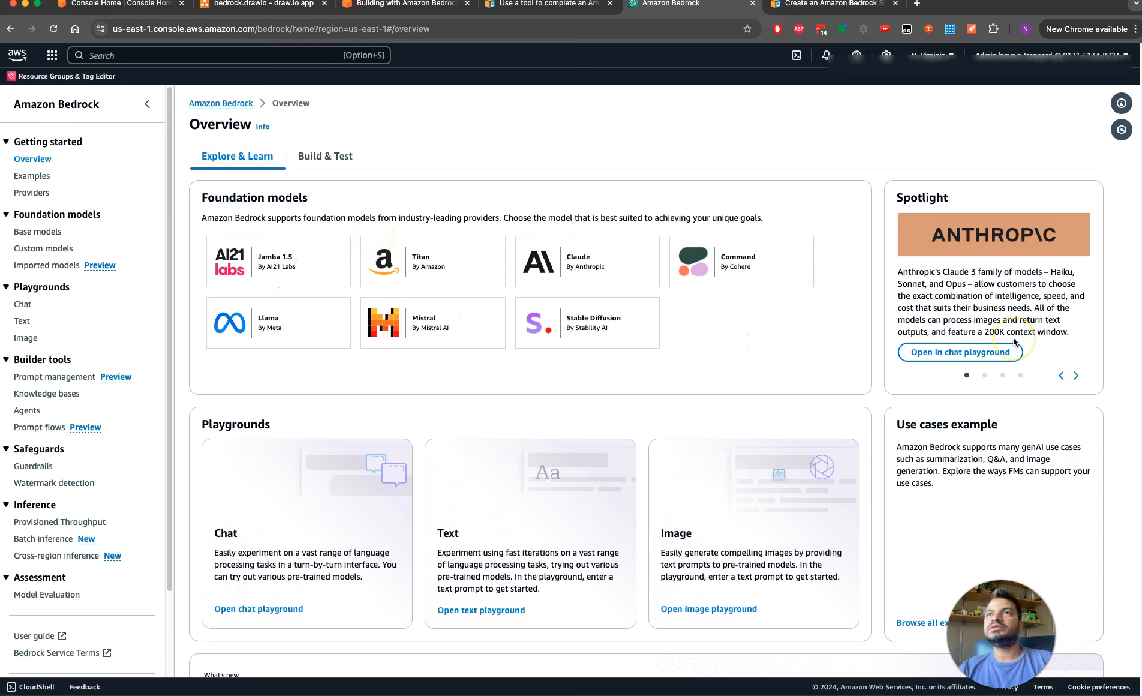
pyautogui.click(22, 305)
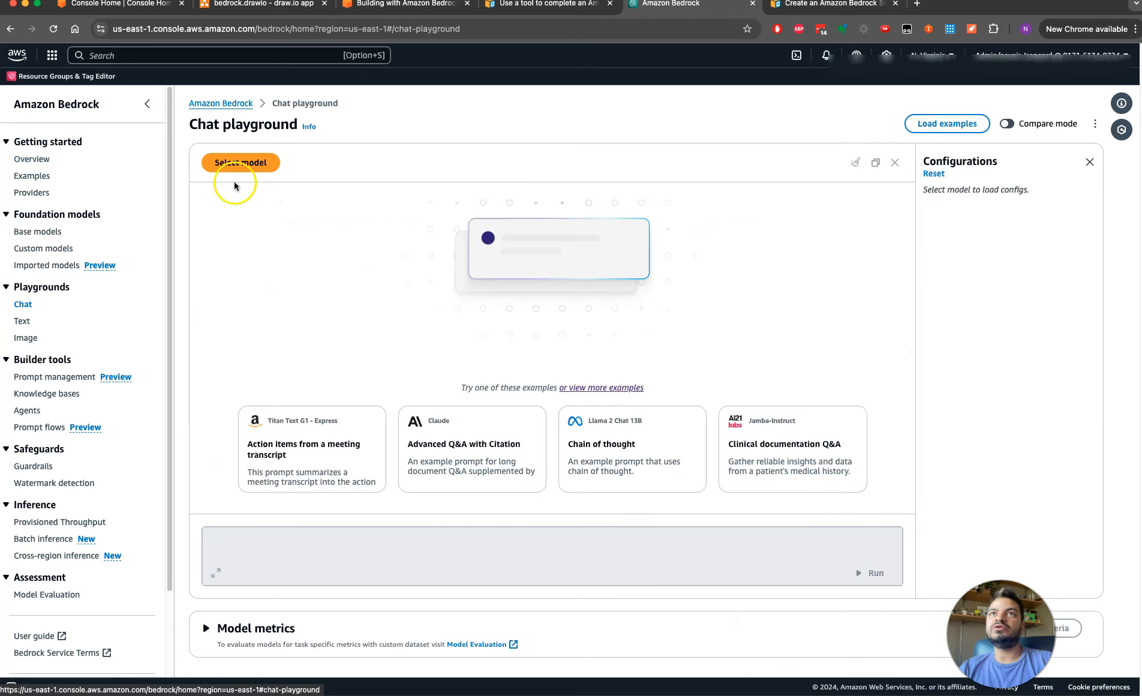
pyautogui.click(248, 172)
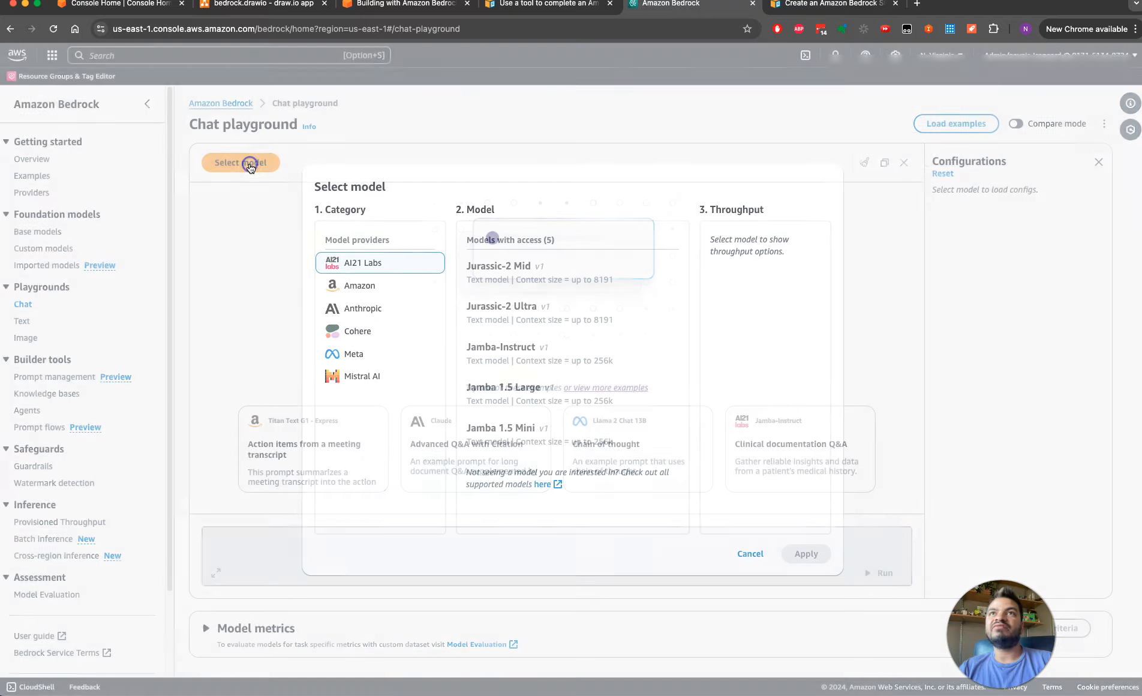
pyautogui.click(772, 560)
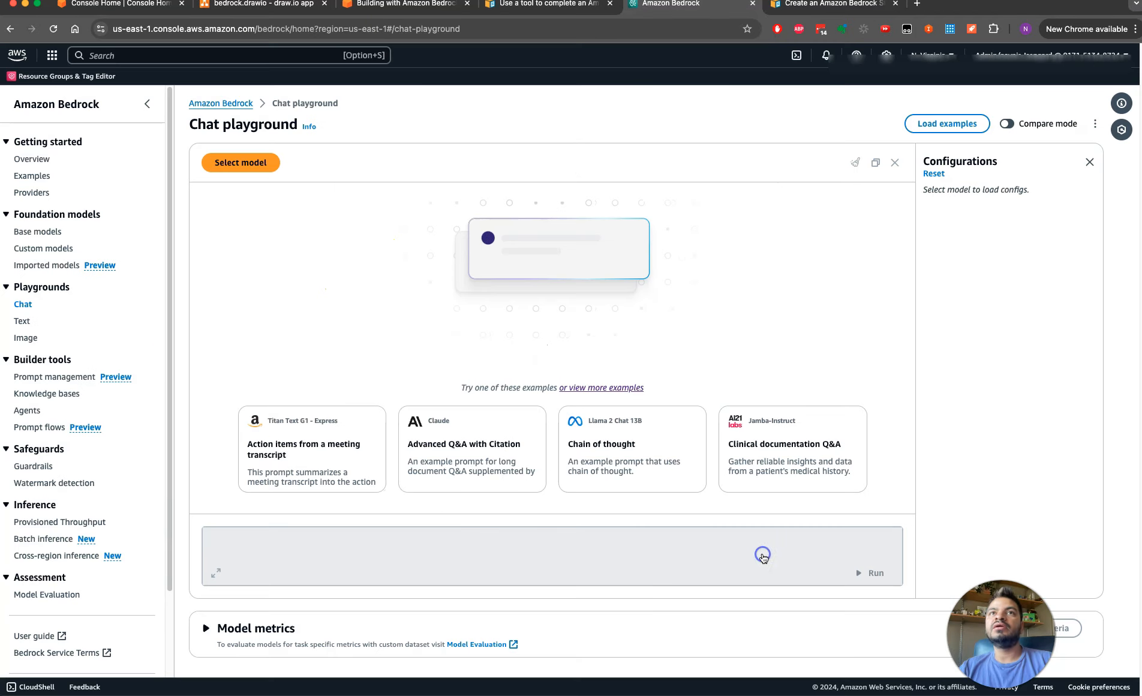
pyautogui.click(18, 322)
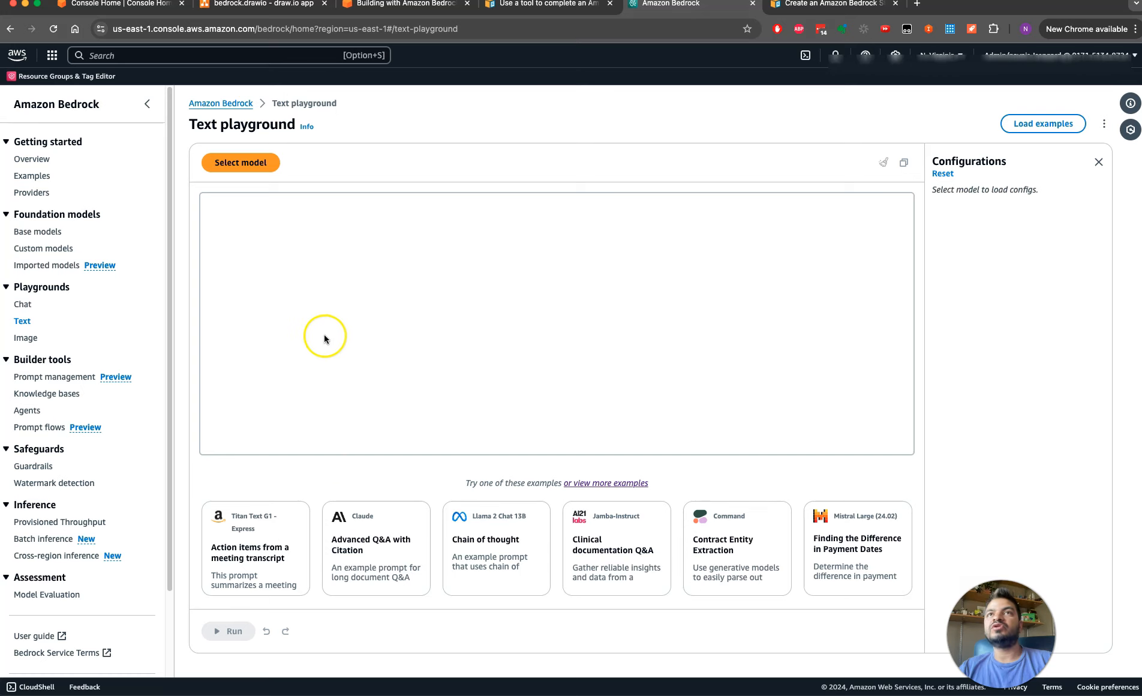
# Open the image playground and load the SDXL 1.0 "Create an image" example after viewing the Titan Image Generator G1 example
pyautogui.click(26, 338)
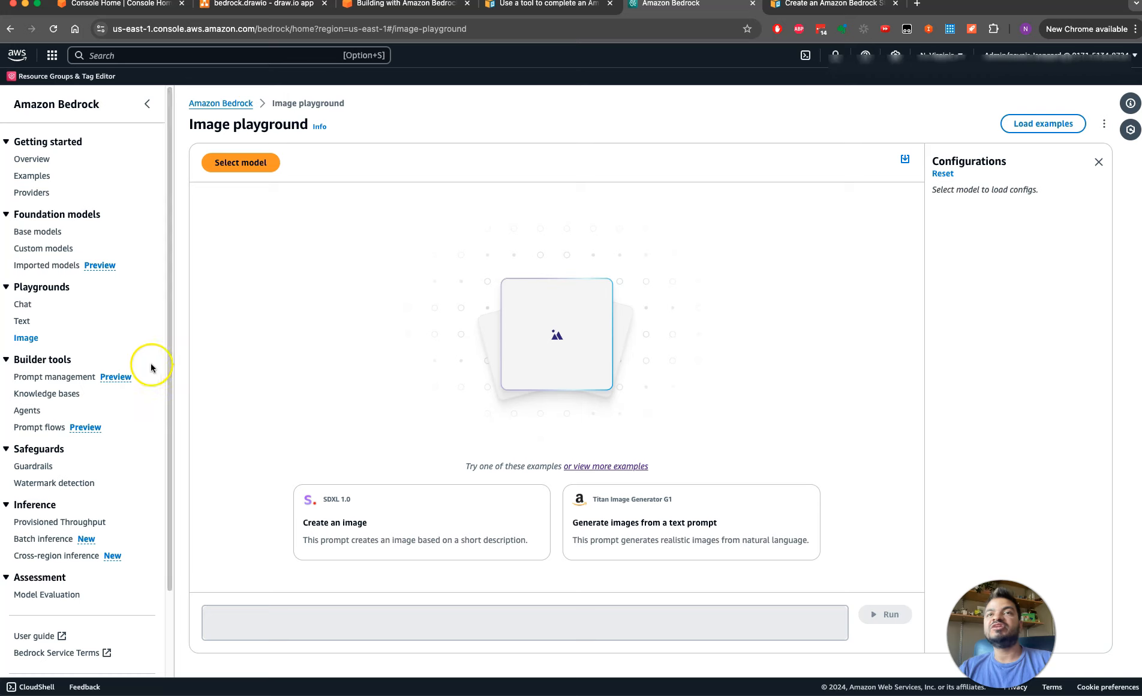
pyautogui.click(324, 500)
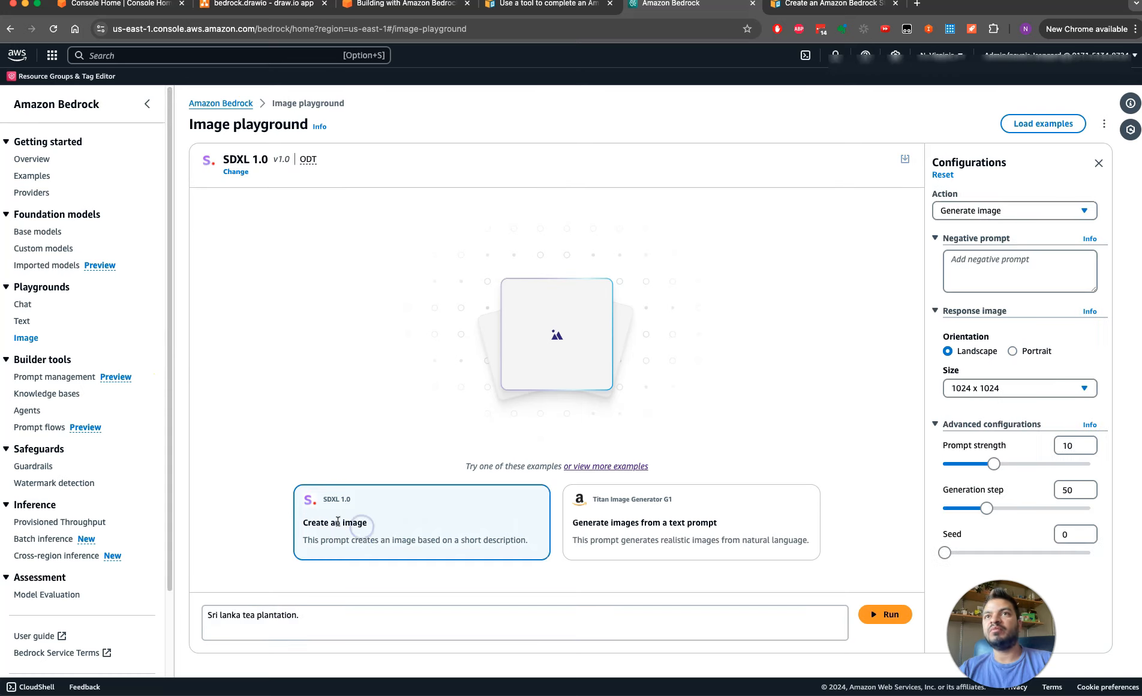
pyautogui.moveTo(307, 522); pyautogui.dragTo(405, 525)
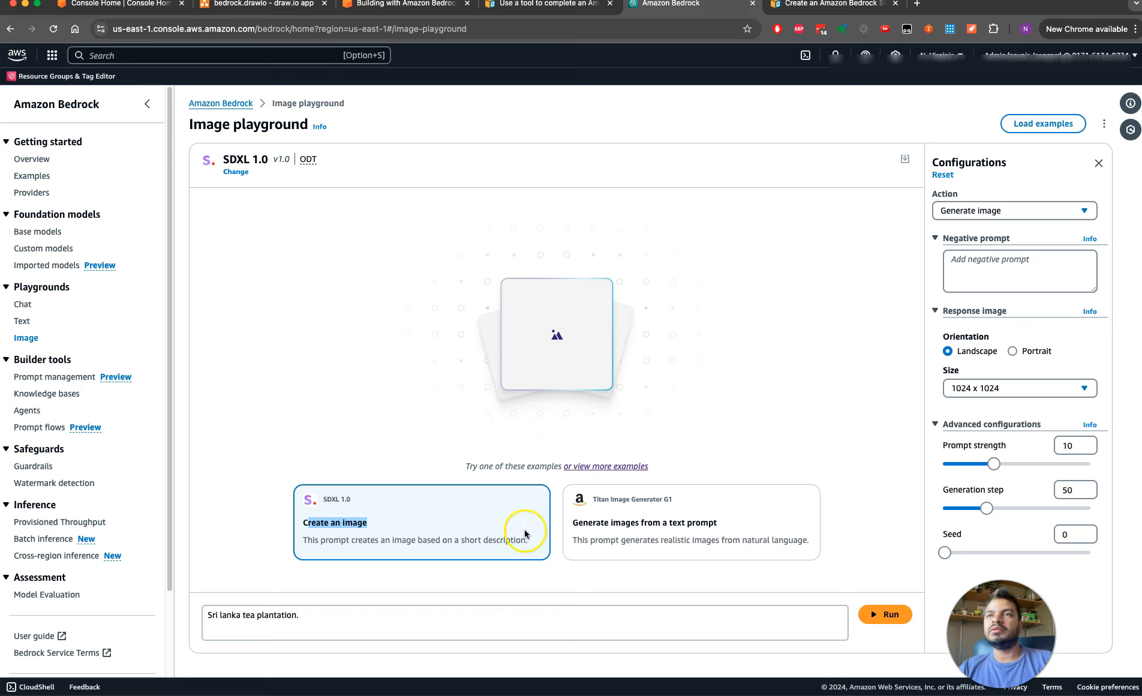
pyautogui.click(607, 534)
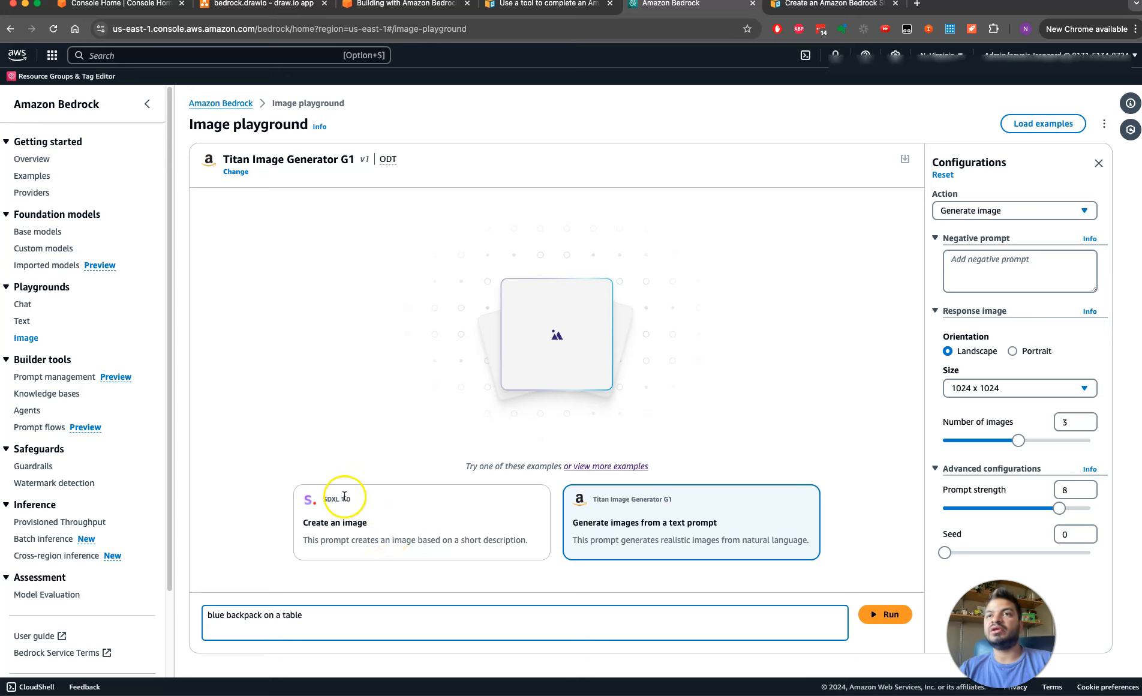
pyautogui.click(354, 531)
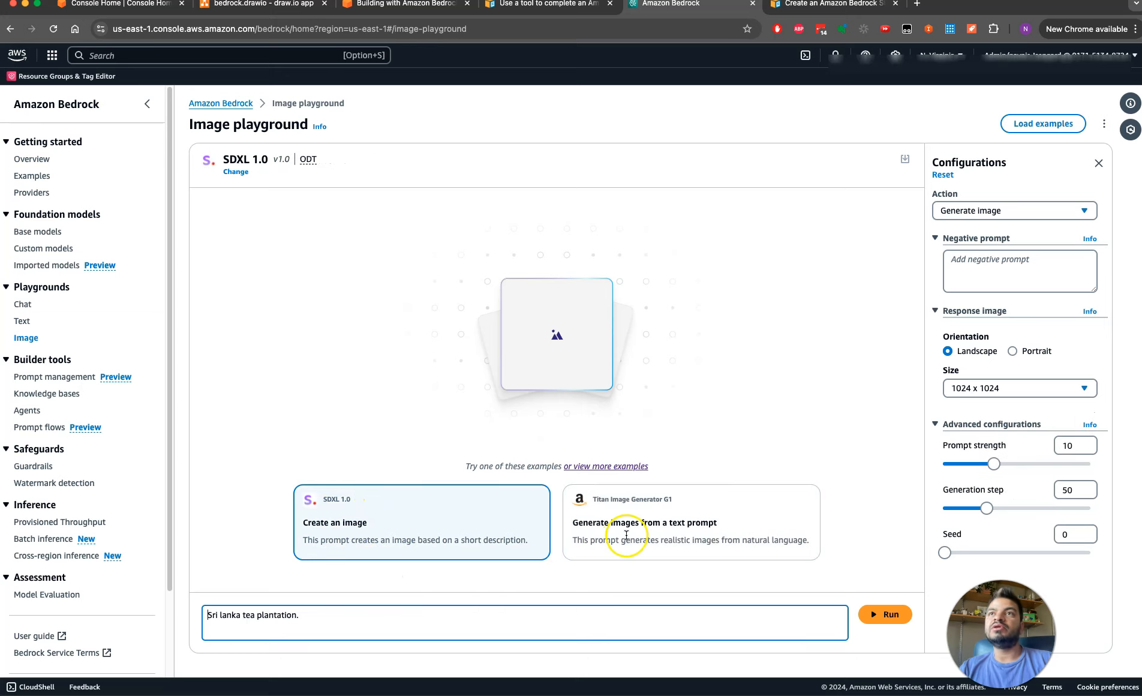
# Replace the example prompt with 'Generate Image for "Introducion to Amazon Bedrock"' and generate the image
pyautogui.click(325, 612)
pyautogui.moveTo(324, 612); pyautogui.dragTo(184, 613)
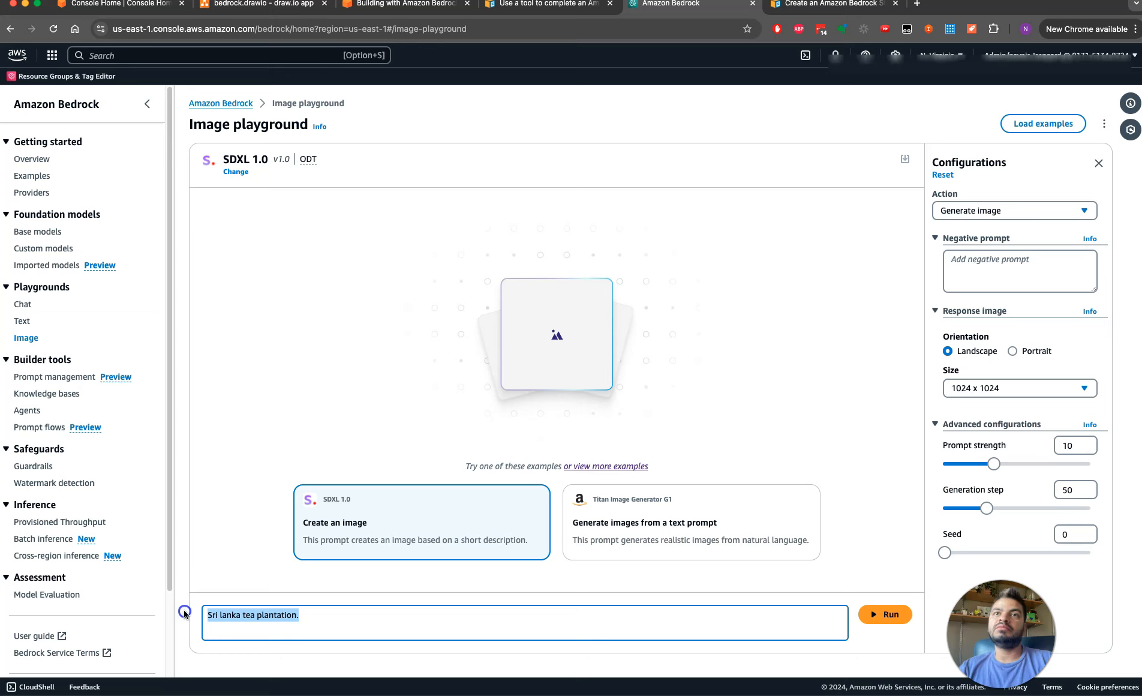
pyautogui.write('Z')
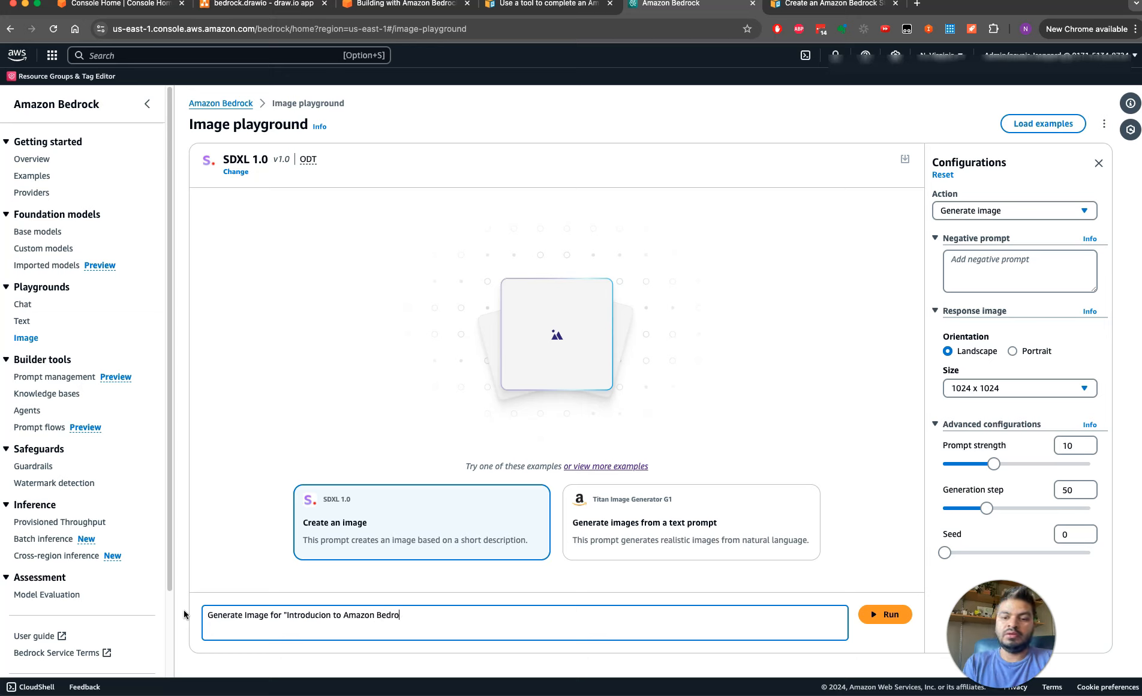
pyautogui.press('Return')
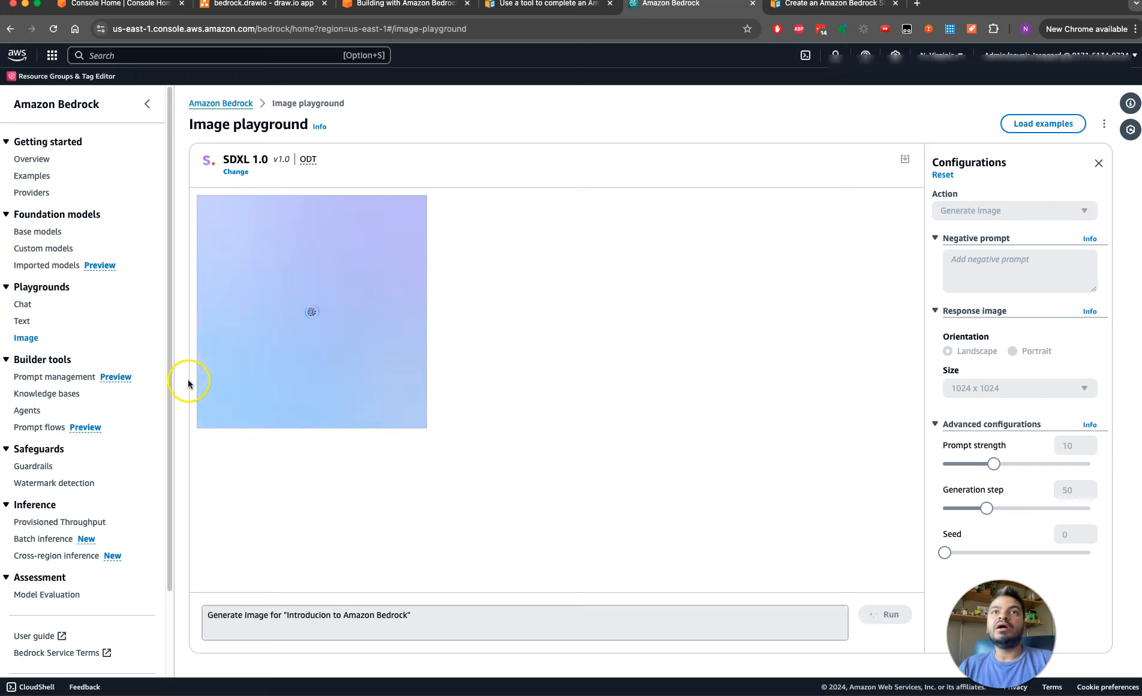
pyautogui.moveTo(168, 395); pyautogui.dragTo(176, 509)
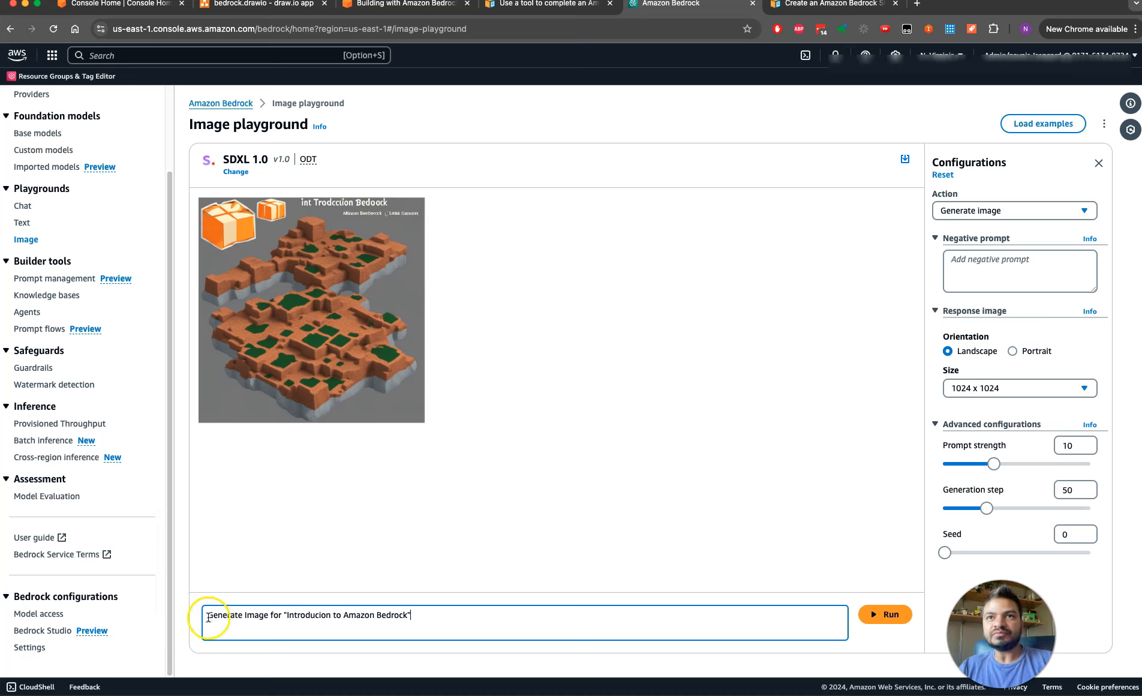
pyautogui.moveTo(207, 615); pyautogui.dragTo(403, 622)
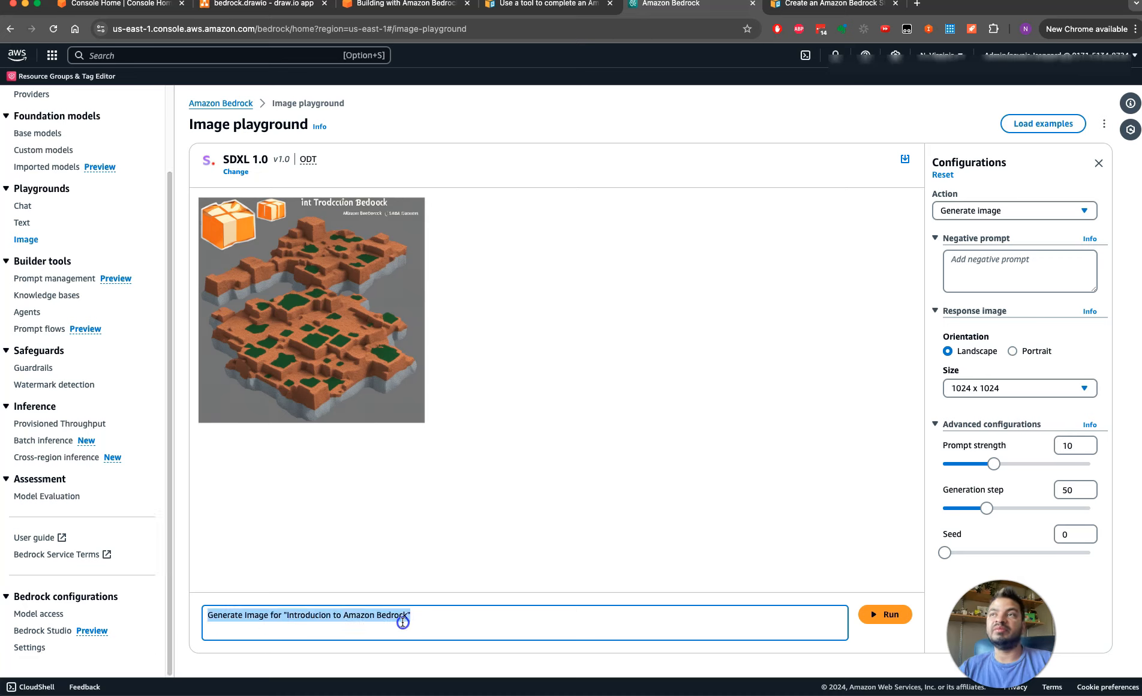
# Look through the base models, custom models and imported models pages of the foundation models section
pyautogui.click(429, 616)
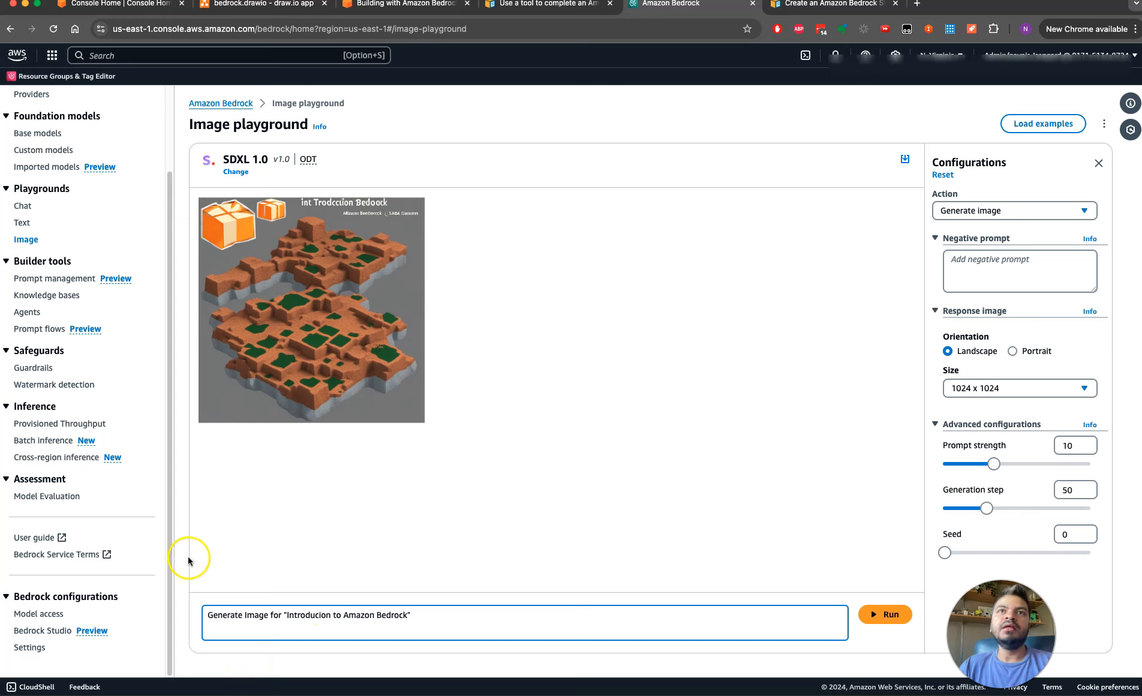
pyautogui.moveTo(171, 585); pyautogui.dragTo(168, 500)
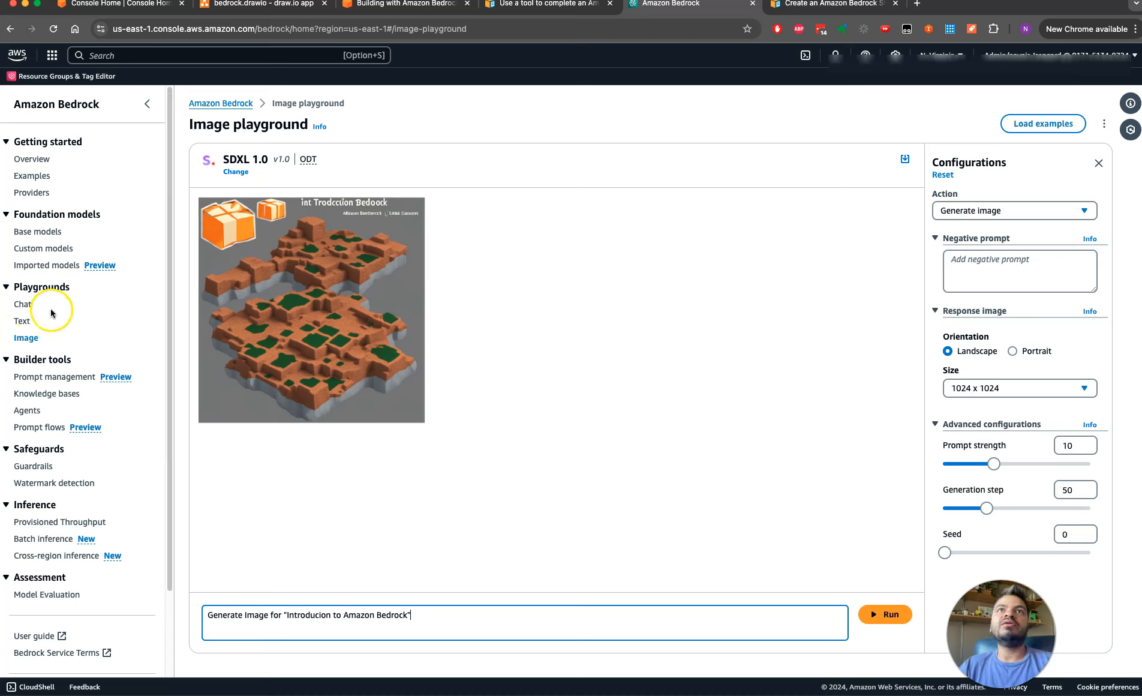
pyautogui.click(36, 232)
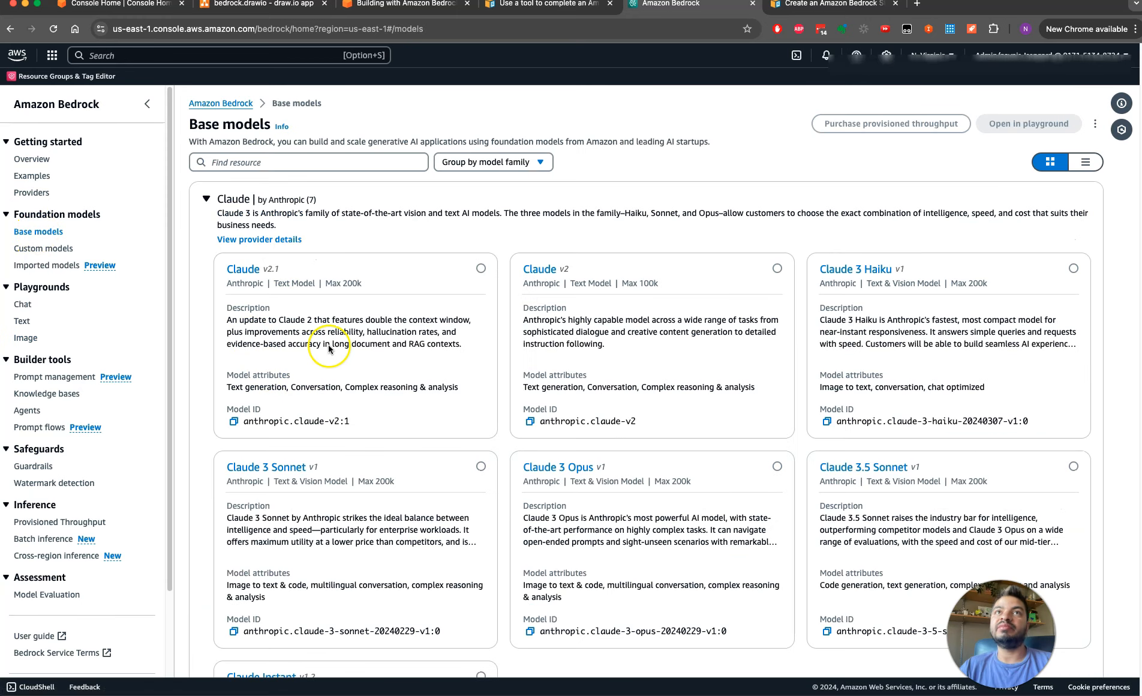
pyautogui.click(60, 247)
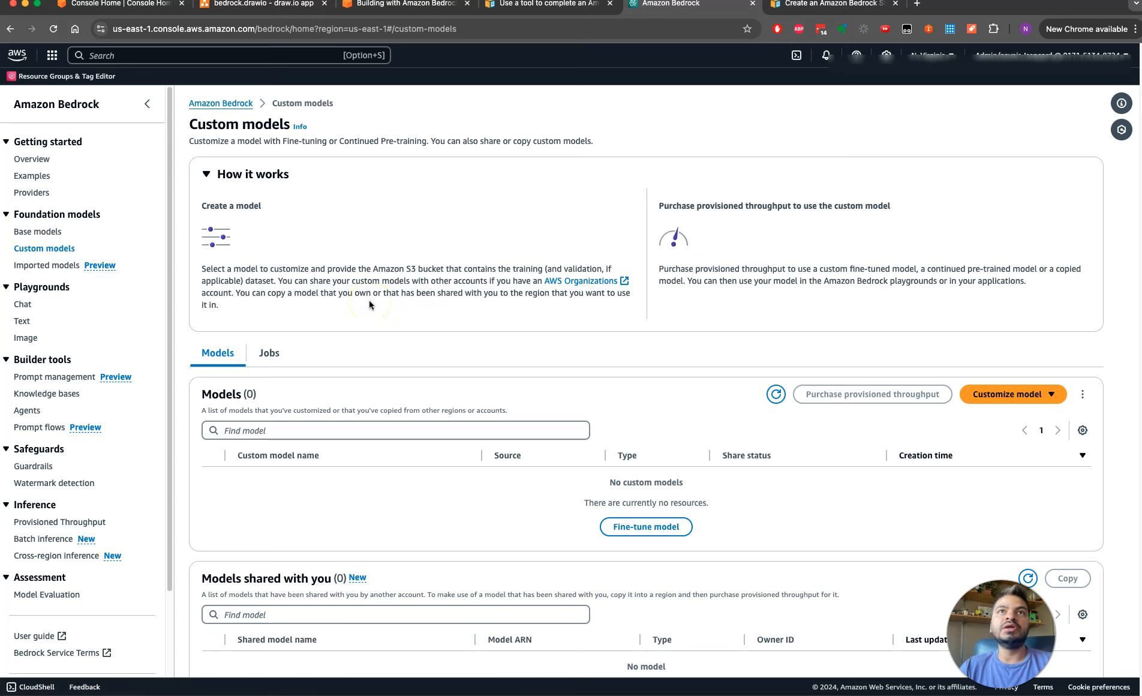
pyautogui.click(54, 267)
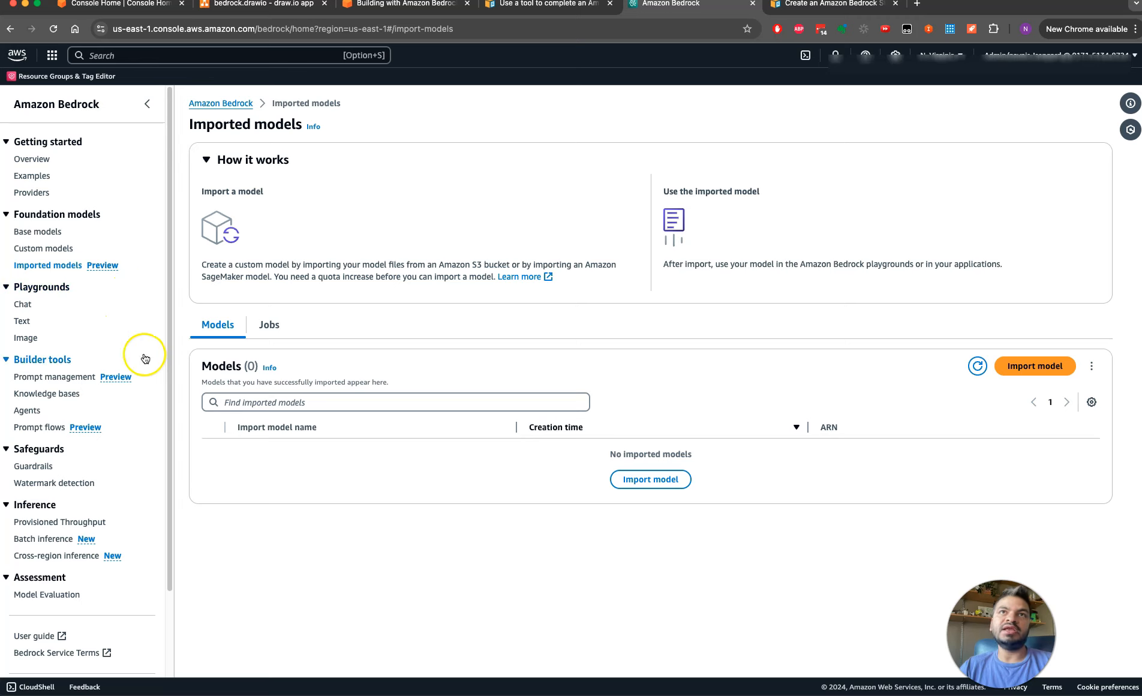
# Look through the builder tools pages for prompt management, knowledge bases and agents
pyautogui.click(57, 379)
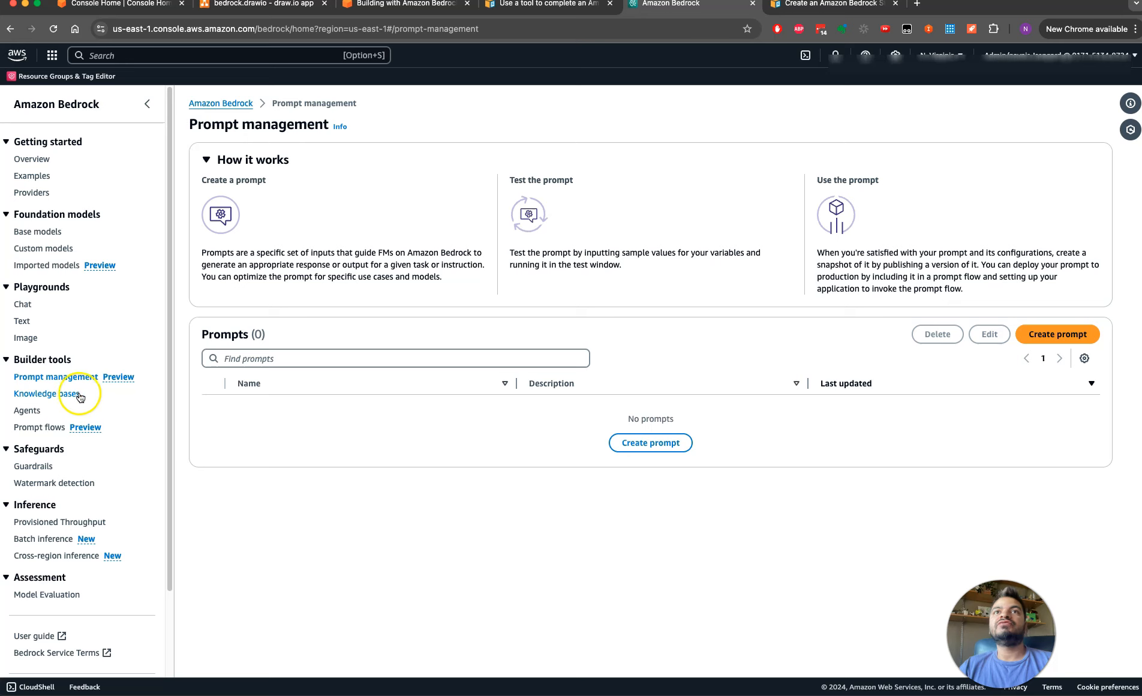
pyautogui.click(54, 395)
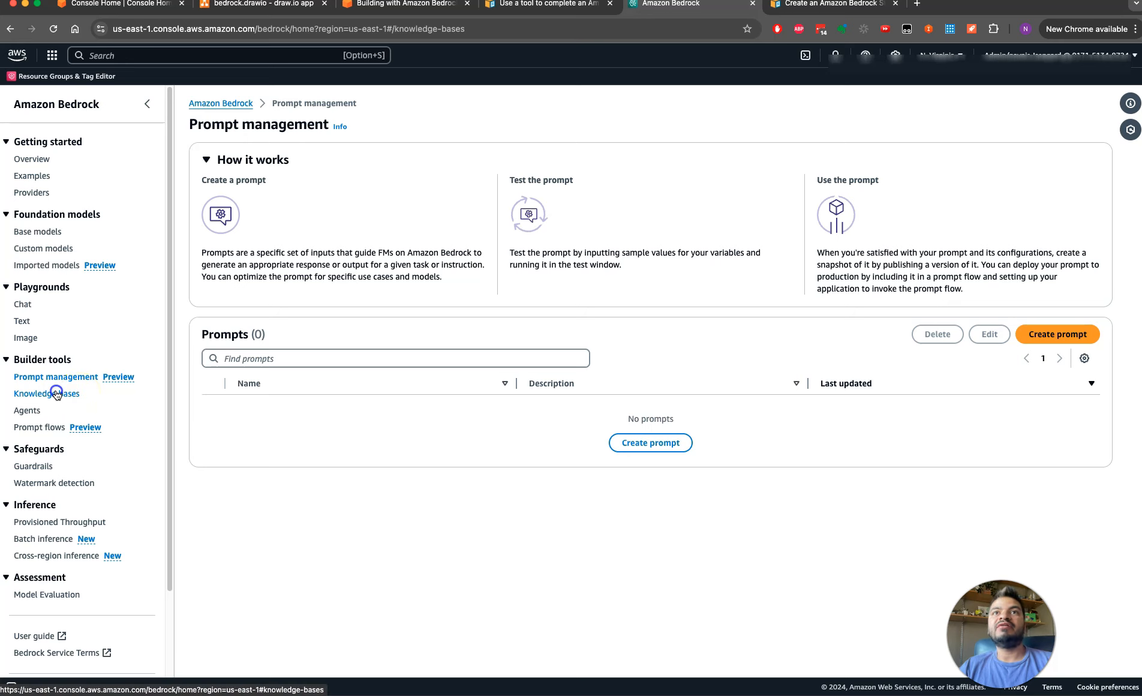
pyautogui.click(28, 412)
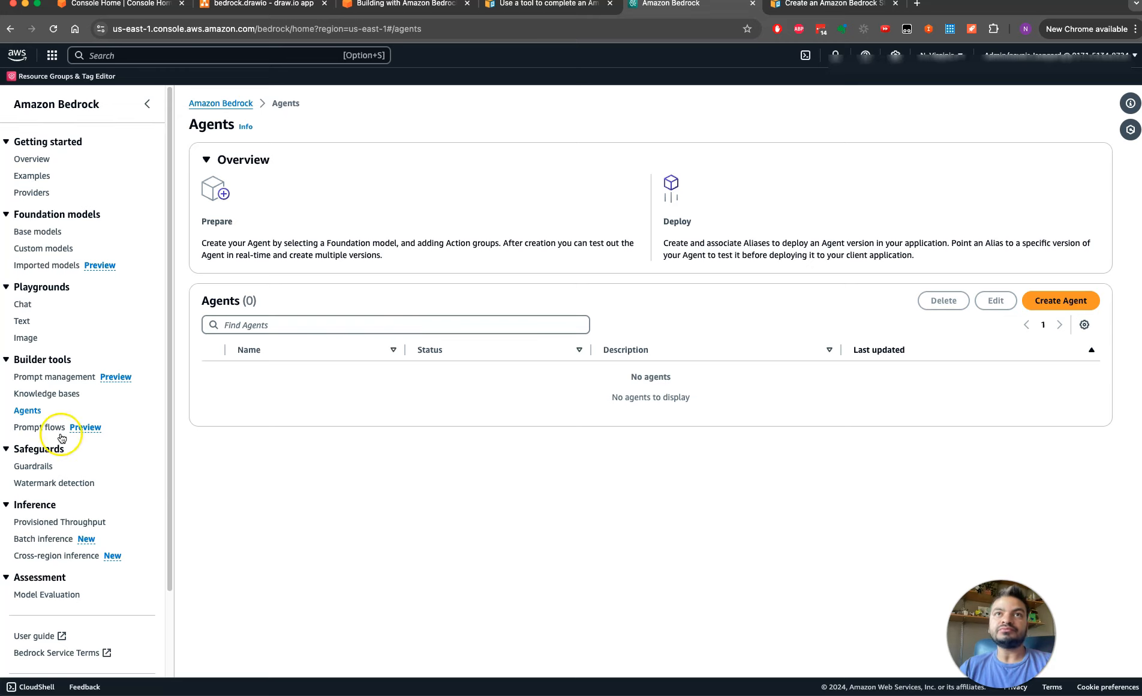
# View the guardrails and watermark detection pages of the safeguards section
pyautogui.click(38, 467)
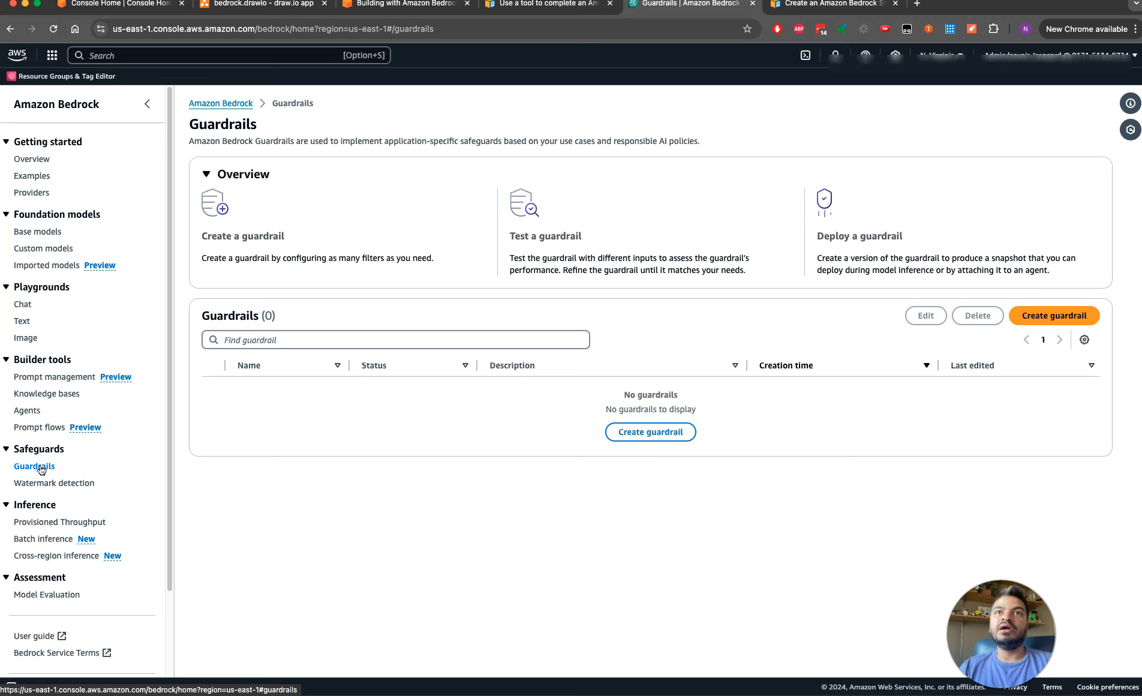
pyautogui.click(50, 489)
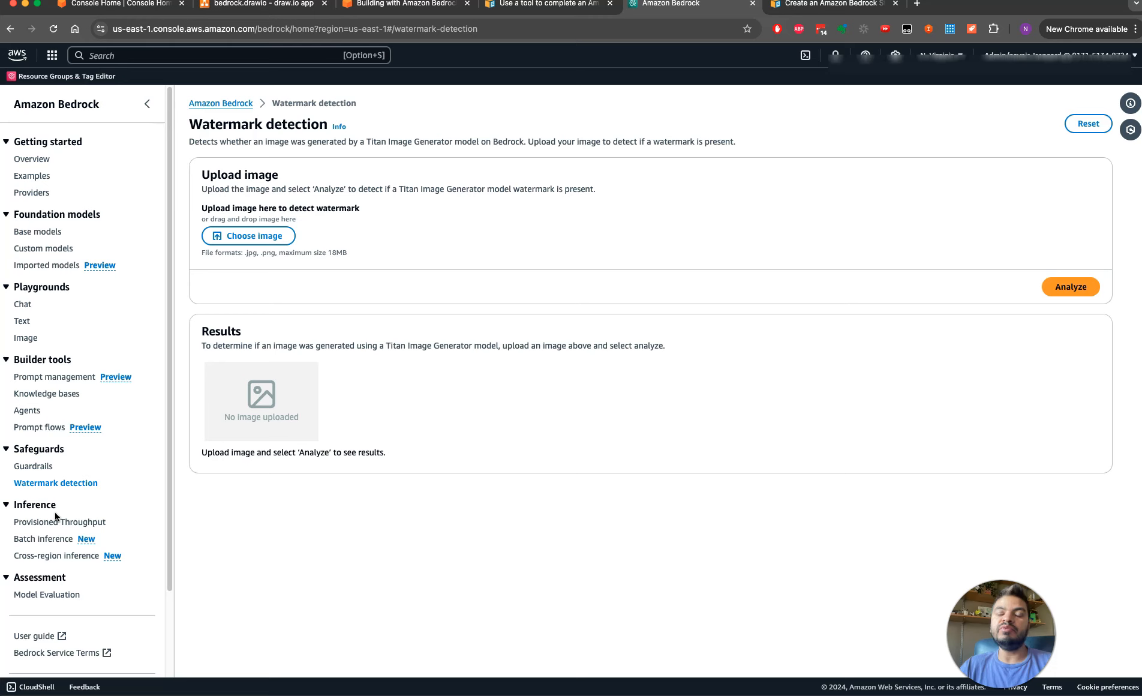
pyautogui.moveTo(171, 502); pyautogui.dragTo(150, 628)
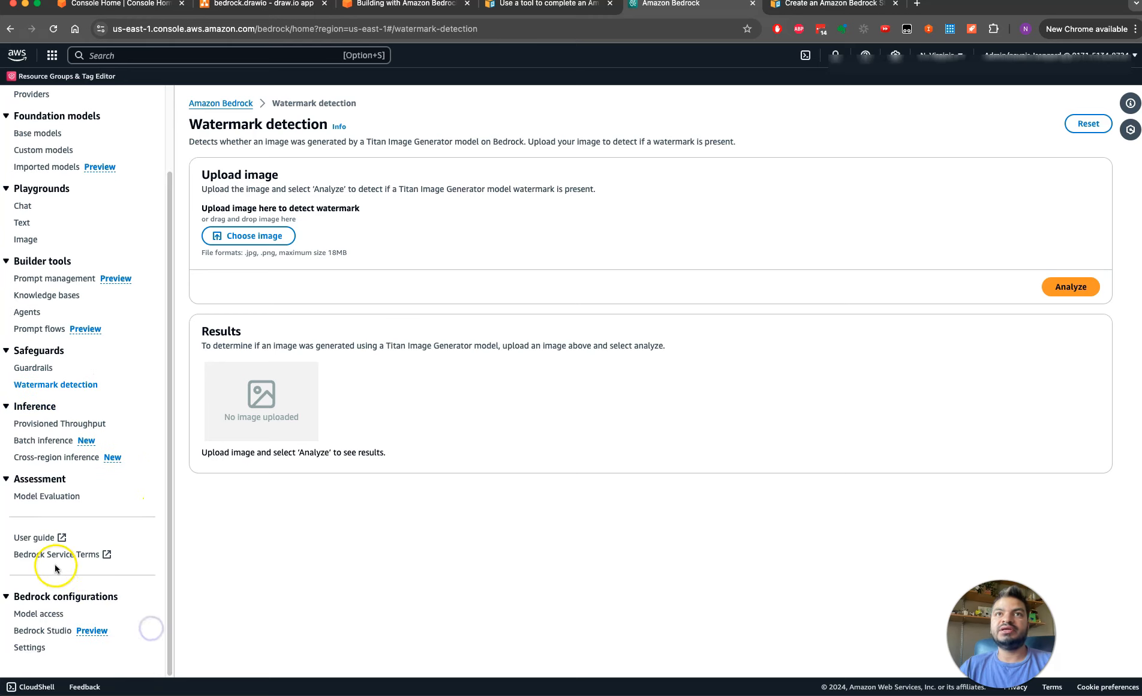
# View the Bedrock Studio page and return to the Amazon Bedrock overview
pyautogui.click(48, 630)
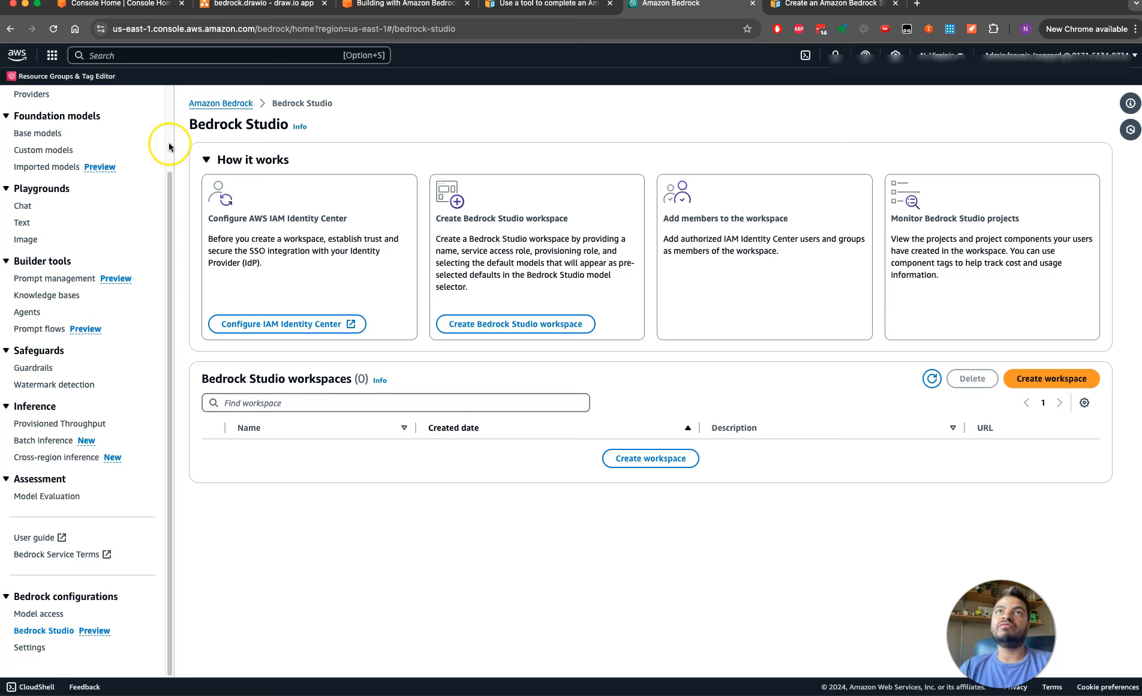
pyautogui.scroll(3, 169, 147)
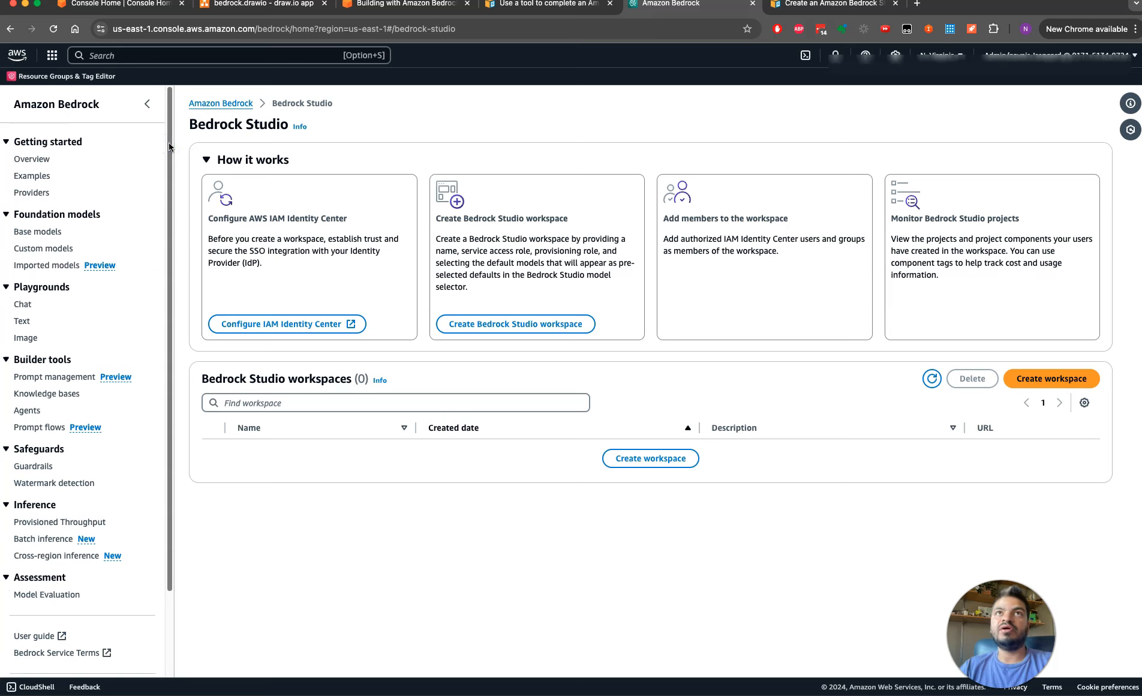
pyautogui.click(169, 144)
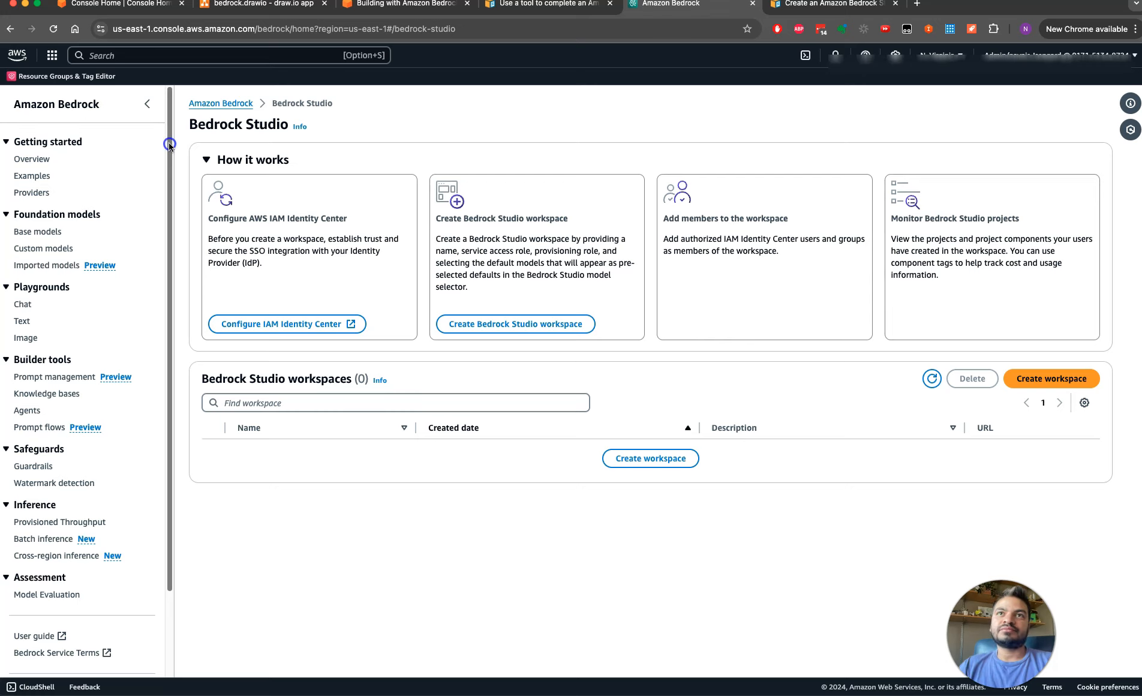
pyautogui.moveTo(168, 142); pyautogui.dragTo(173, 91)
pyautogui.click(88, 102)
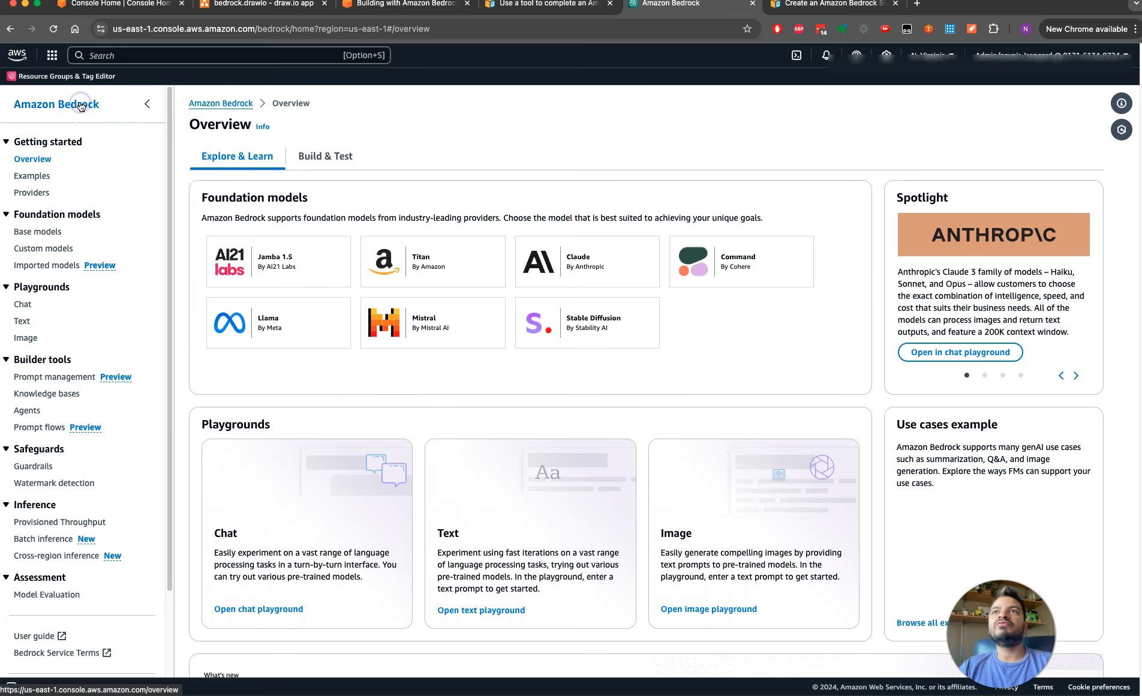